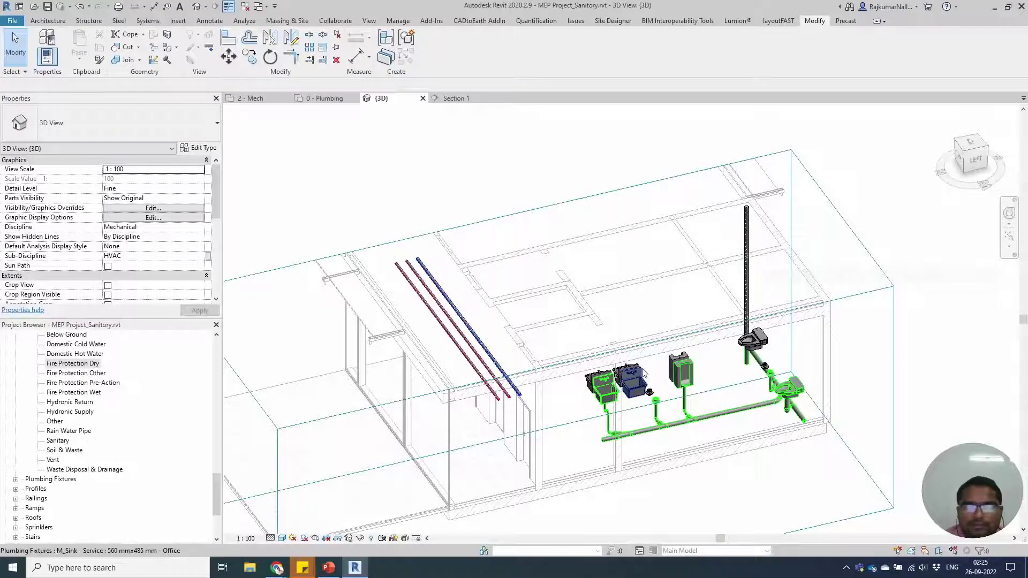
Open the 0 - Plumbing floor plan and center the three main pipe runs.
scroll(696, 428, "up", 2)
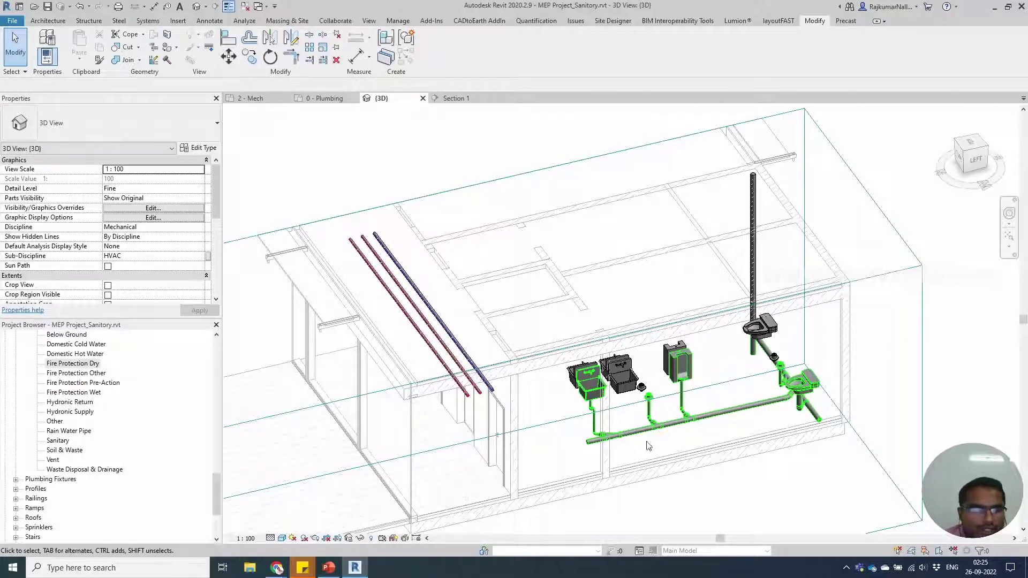
scroll(89, 411, "up", 2)
scroll(89, 411, "up", 8)
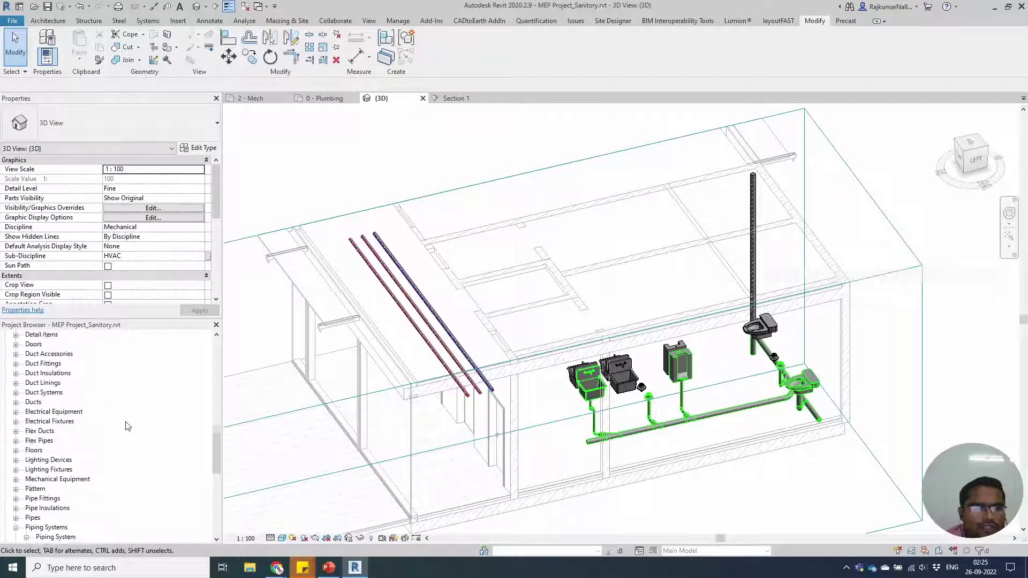
left_click_drag(218, 455, 218, 385)
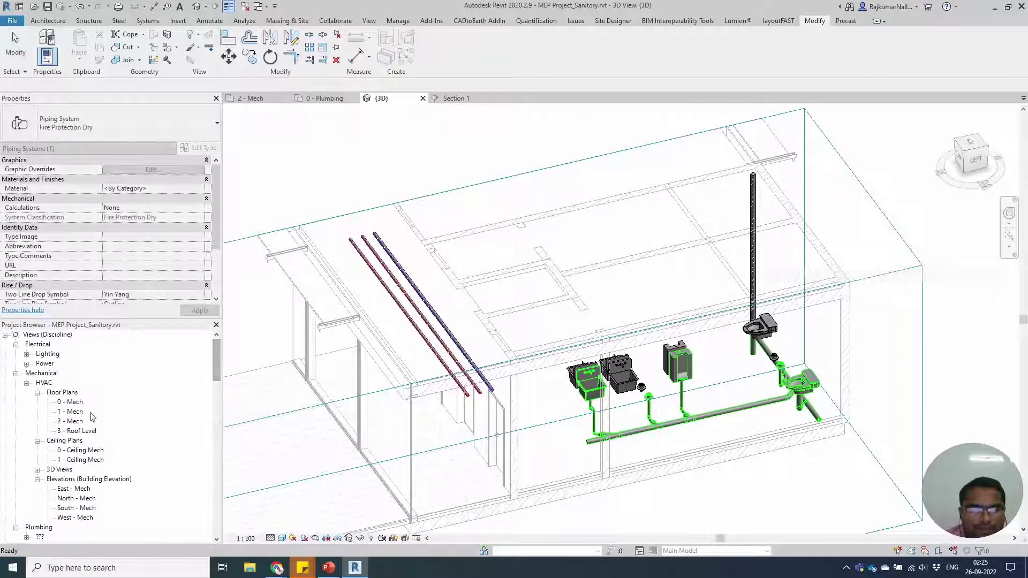
left_click(319, 99)
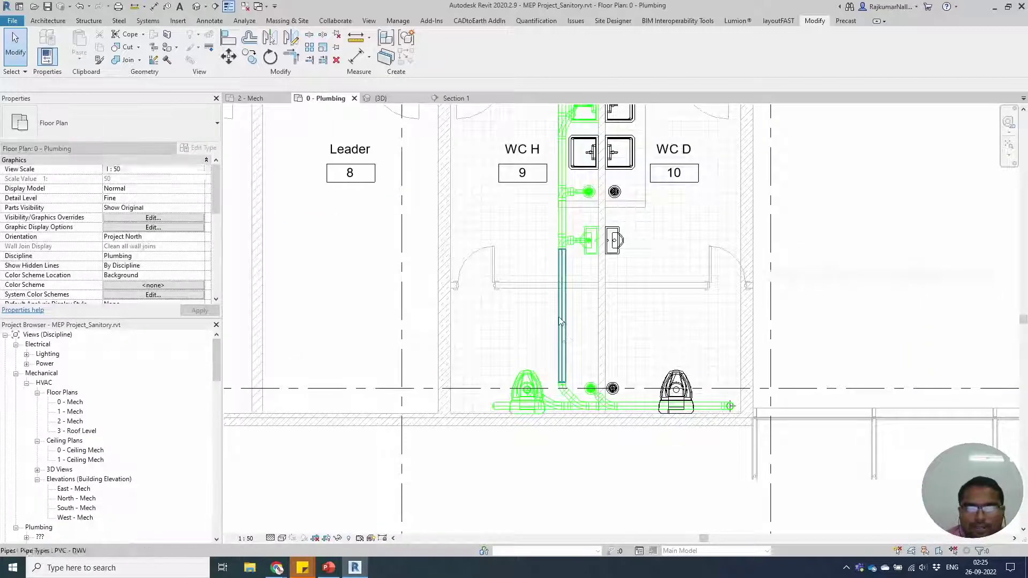
middle_click_drag(543, 316, 506, 429)
scroll(490, 444, "down", 1)
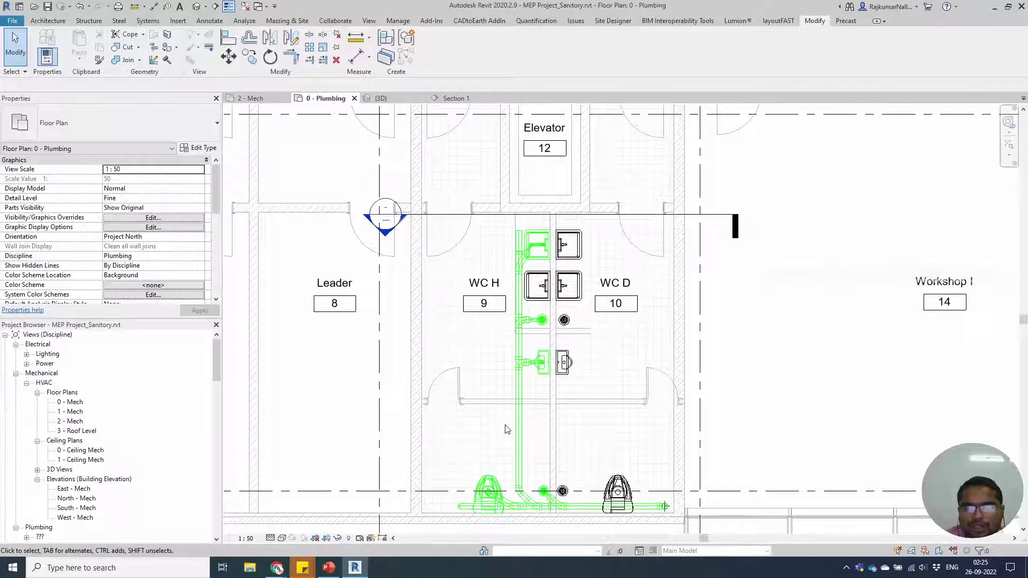
middle_click_drag(460, 322, 452, 383)
scroll(452, 383, "down", 1)
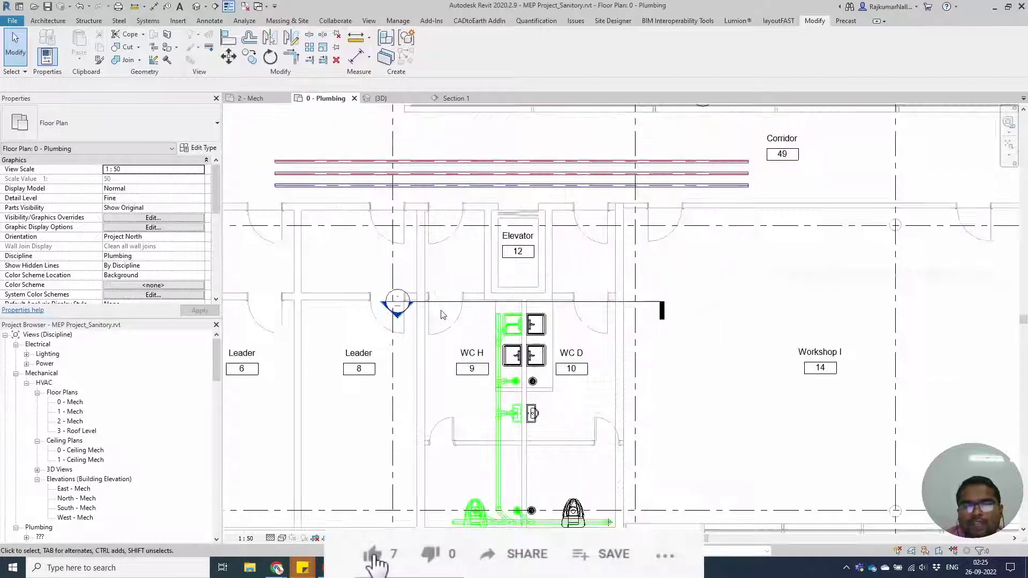
middle_click_drag(414, 236, 437, 317)
scroll(413, 283, "up", 2)
middle_click_drag(476, 288, 489, 328)
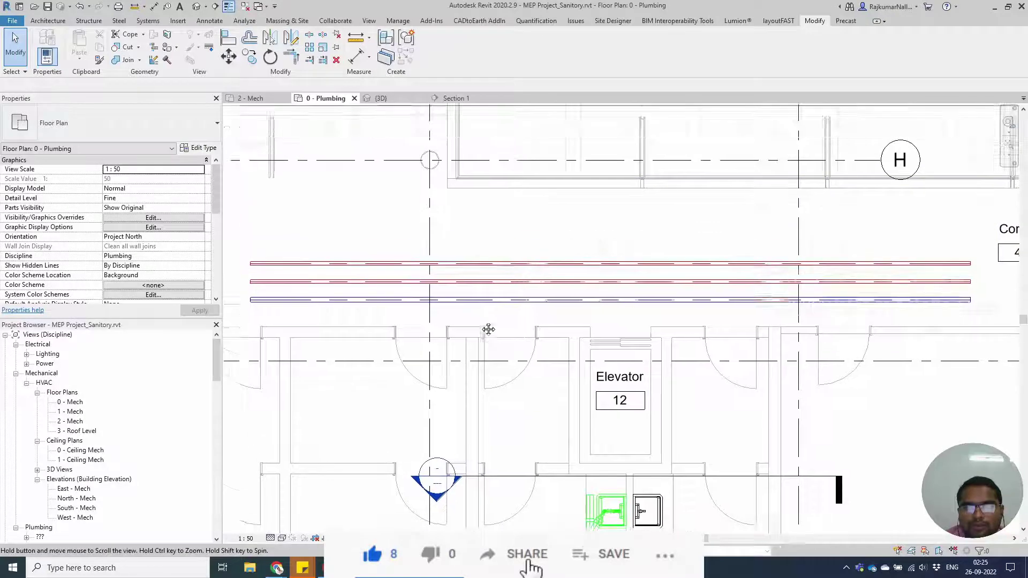
Select the bottom, middle and top main pipes to read their System Type in Properties.
left_click(498, 301)
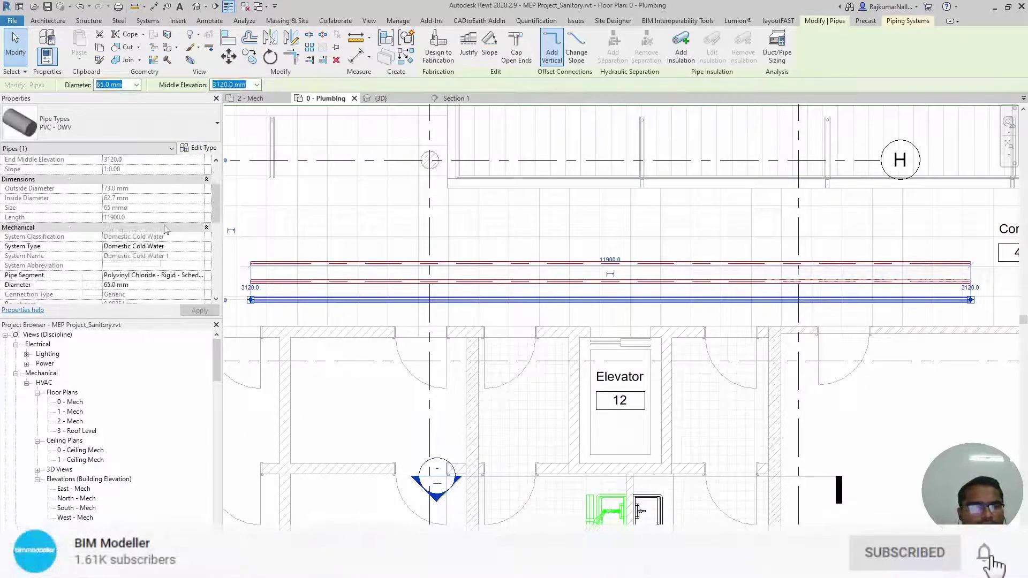
left_click(121, 247)
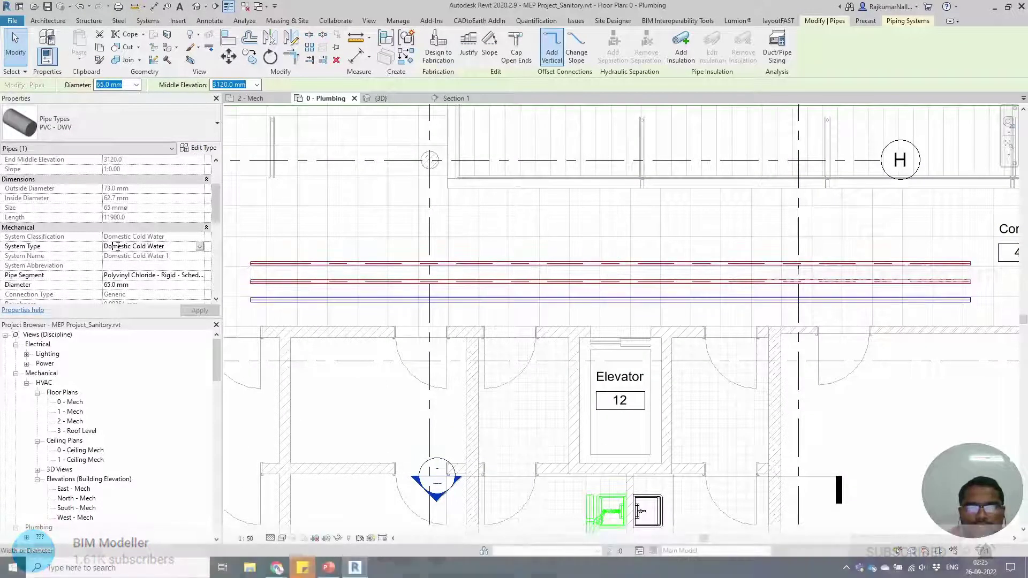
left_click(513, 283)
left_click(522, 263, "ctrl")
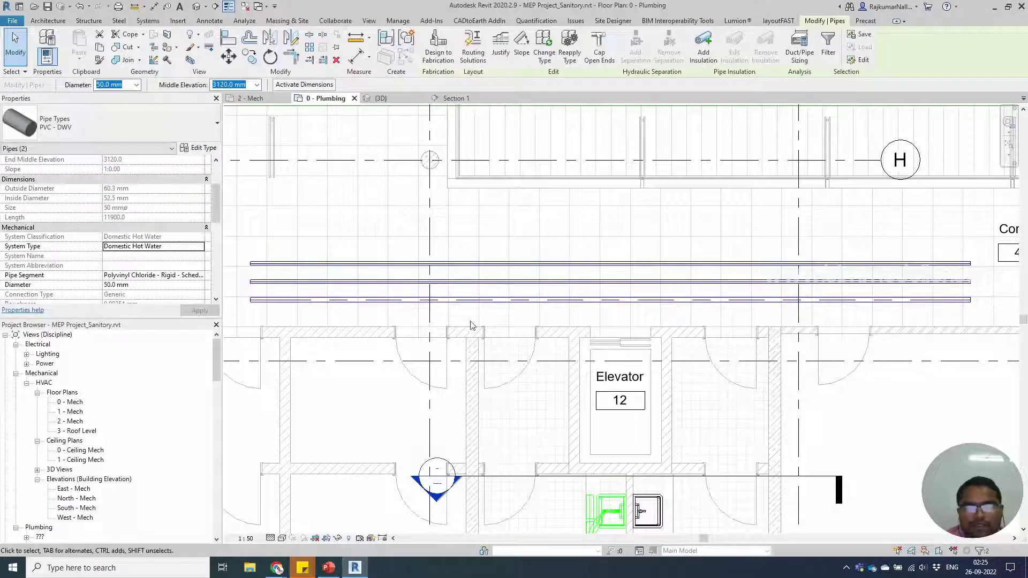
left_click(509, 324)
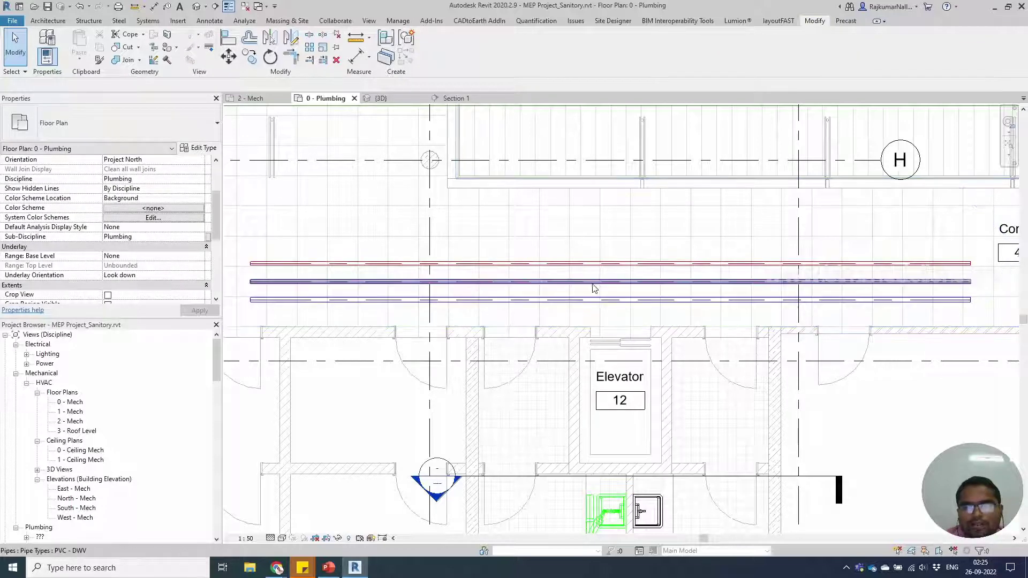
left_click(578, 268)
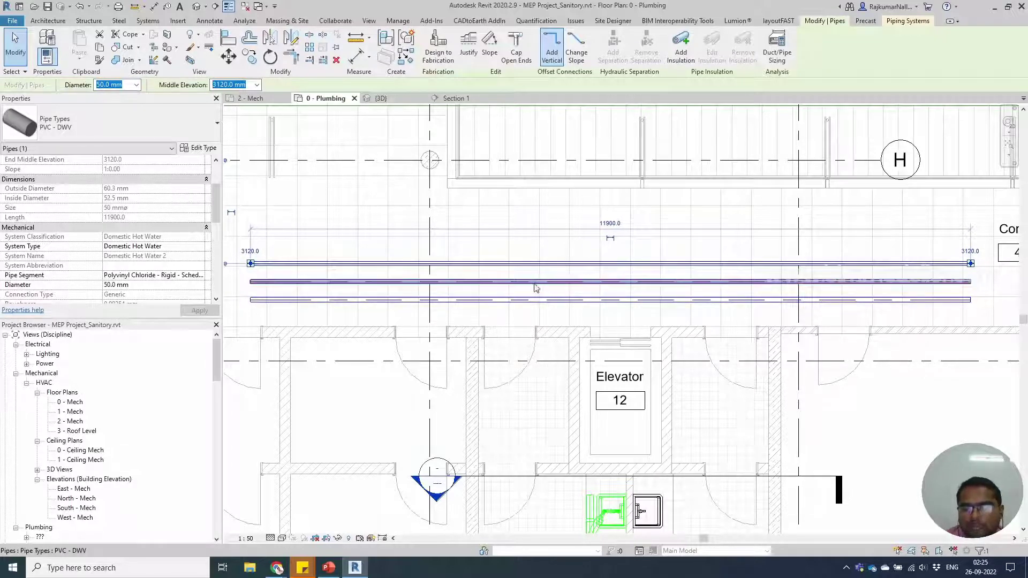
Bring WC H into view and confirm which upper pipes are hot water.
middle_click_drag(542, 355, 566, 285)
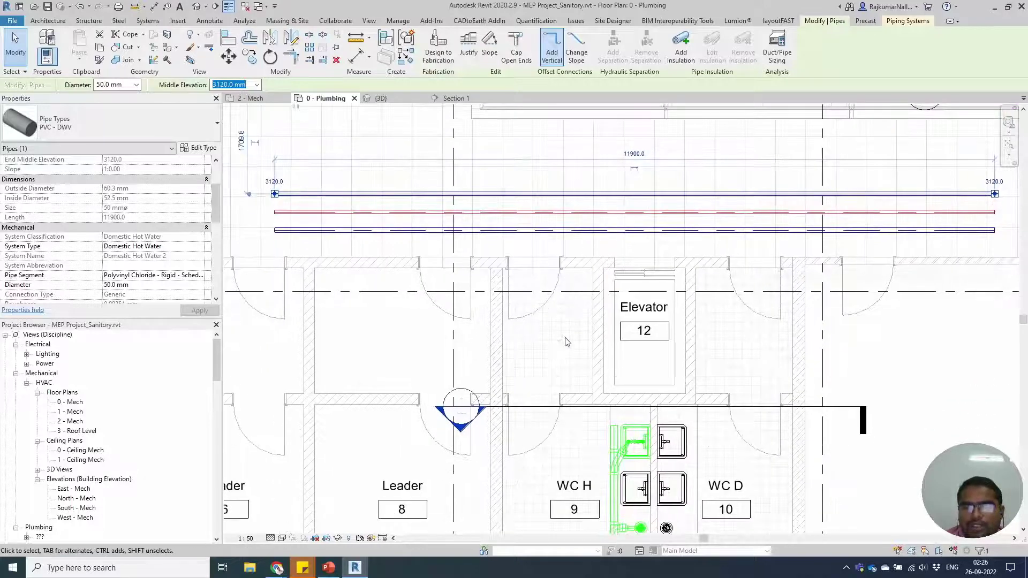
mouse_move(566, 341)
middle_mouse_down()
mouse_move(546, 346)
mouse_move(549, 332)
mouse_move(553, 347)
mouse_move(556, 337)
middle_mouse_up()
key("Escape")
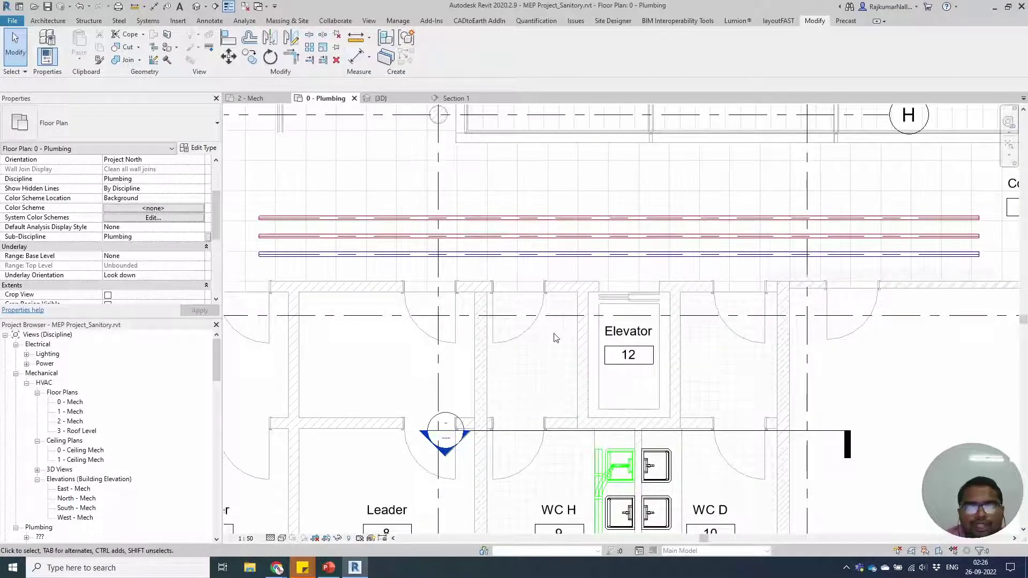
left_click(578, 240)
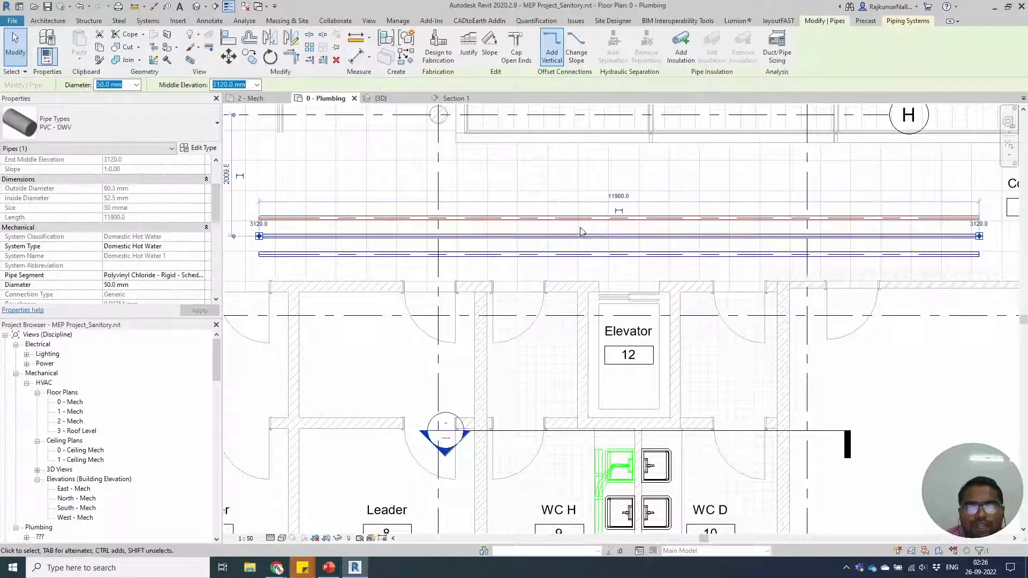
left_click(578, 223)
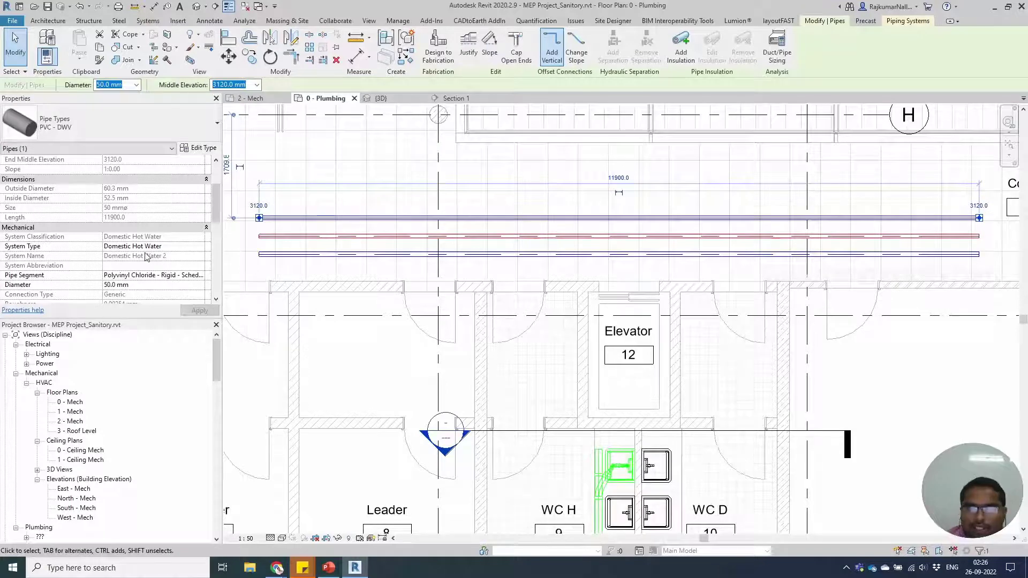
scroll(149, 423, "down", 3)
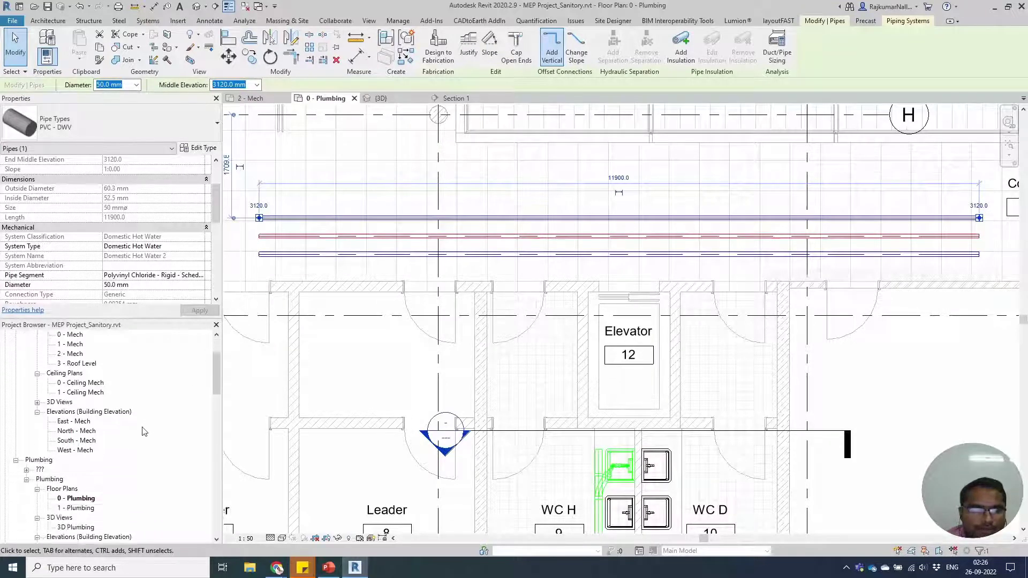
Duplicate the Domestic Hot Water type under Piping Systems in the Project Browser.
scroll(144, 431, "down", 2)
left_click_drag(213, 384, 211, 413)
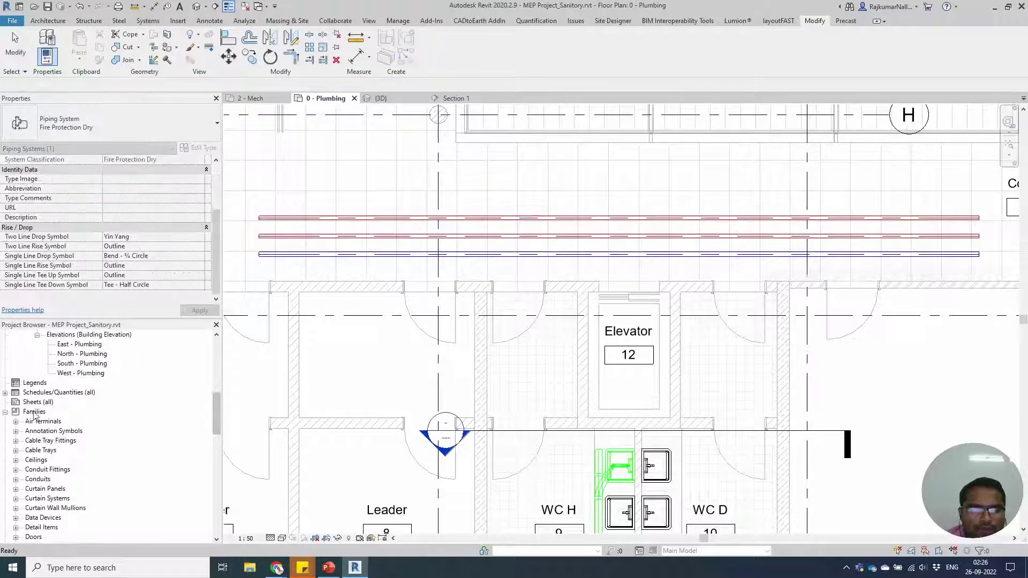
left_click(5, 413)
left_click(4, 518)
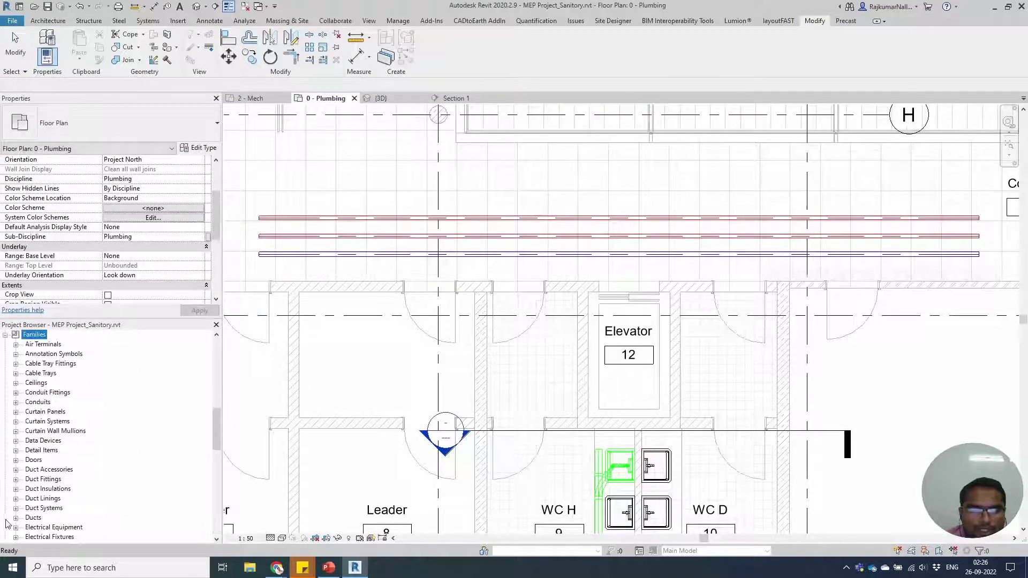
scroll(54, 471, "down", 10)
scroll(54, 471, "down", 3)
left_click(31, 384)
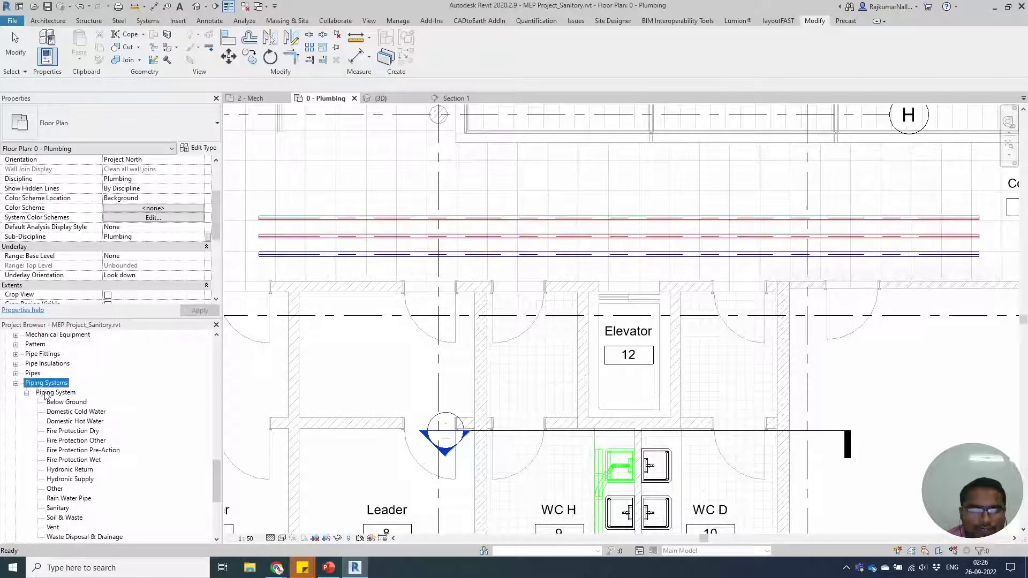
left_click(49, 394)
scroll(87, 418, "down", 2)
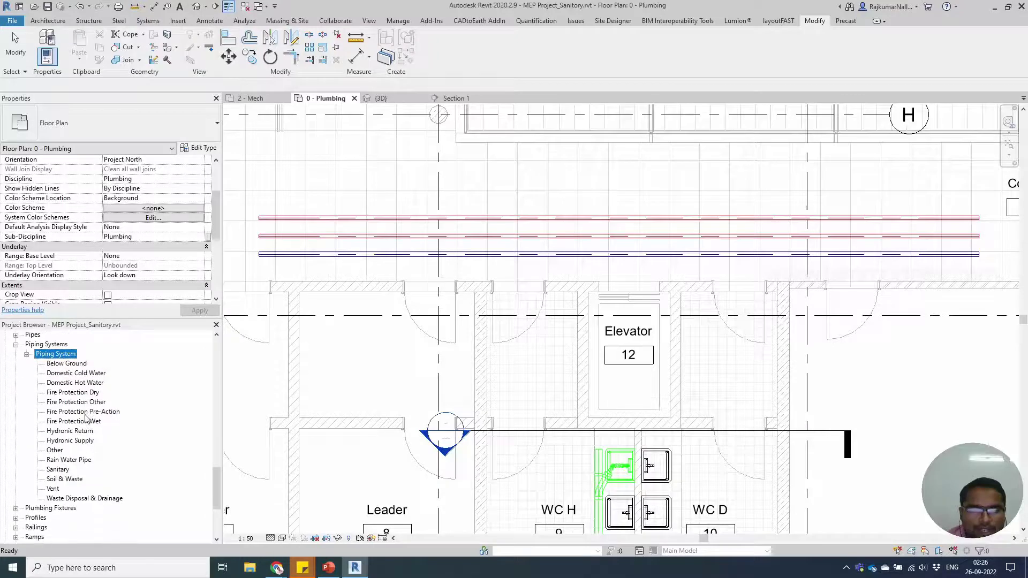
left_click(83, 386)
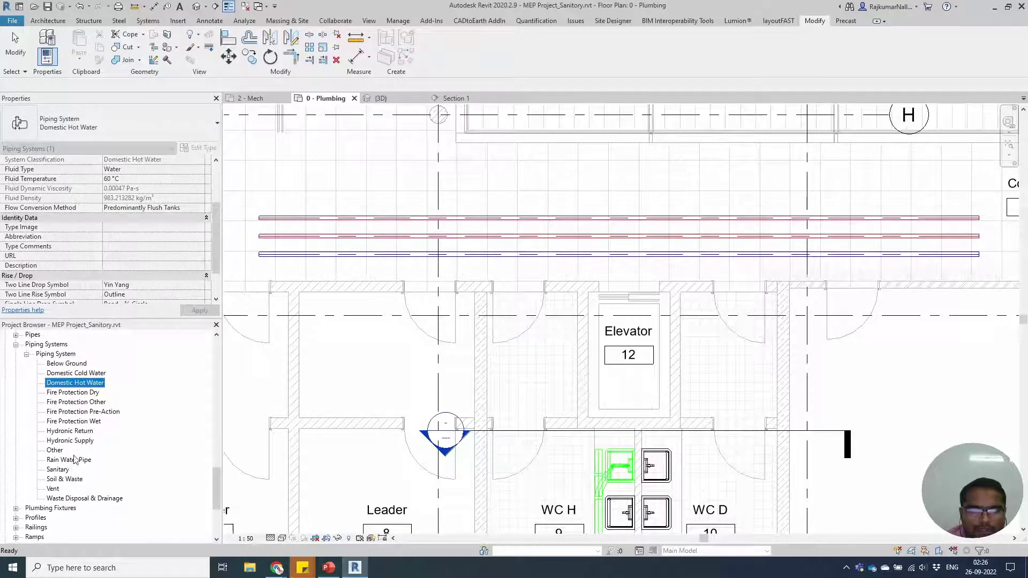
right_click(84, 386)
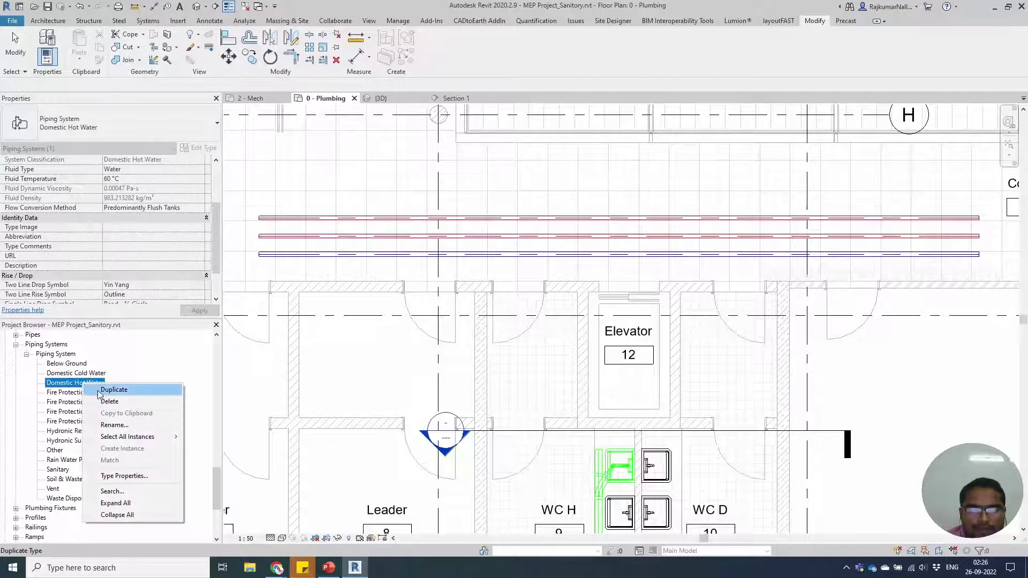
left_click(98, 390)
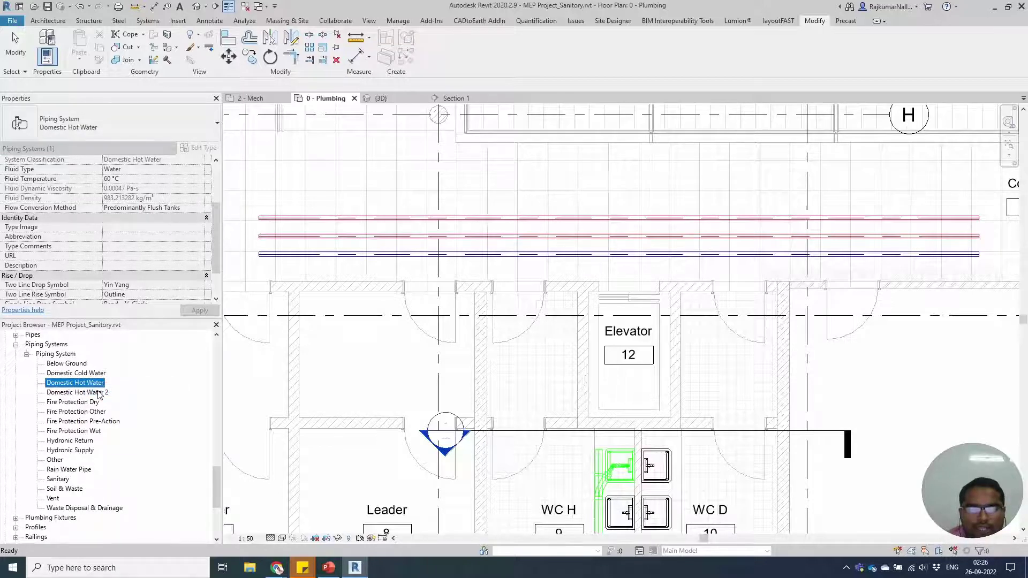
Rename the original system type to Domestic Hot Water Flow.
right_click(98, 386)
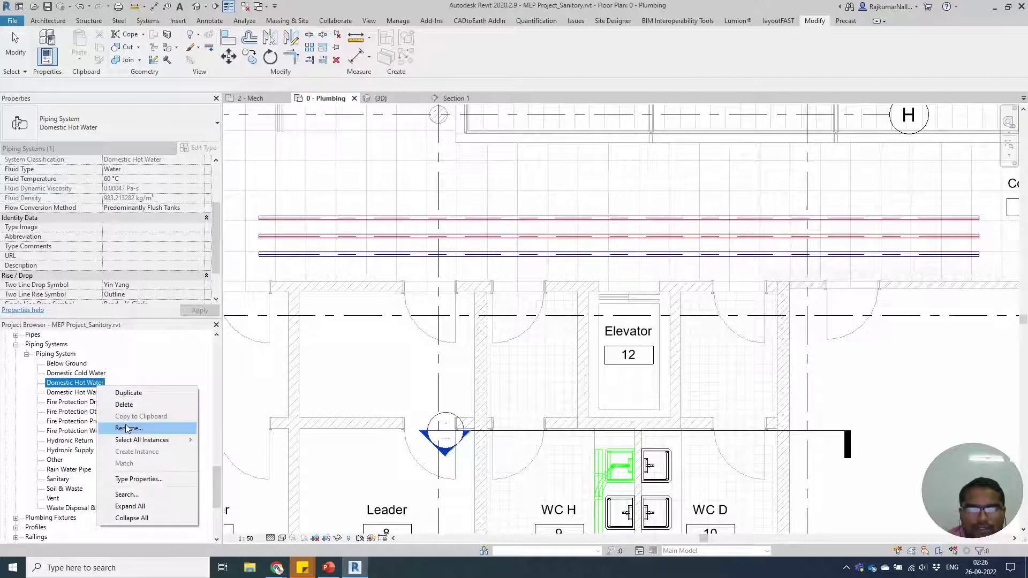
left_click(127, 428)
left_click(107, 382)
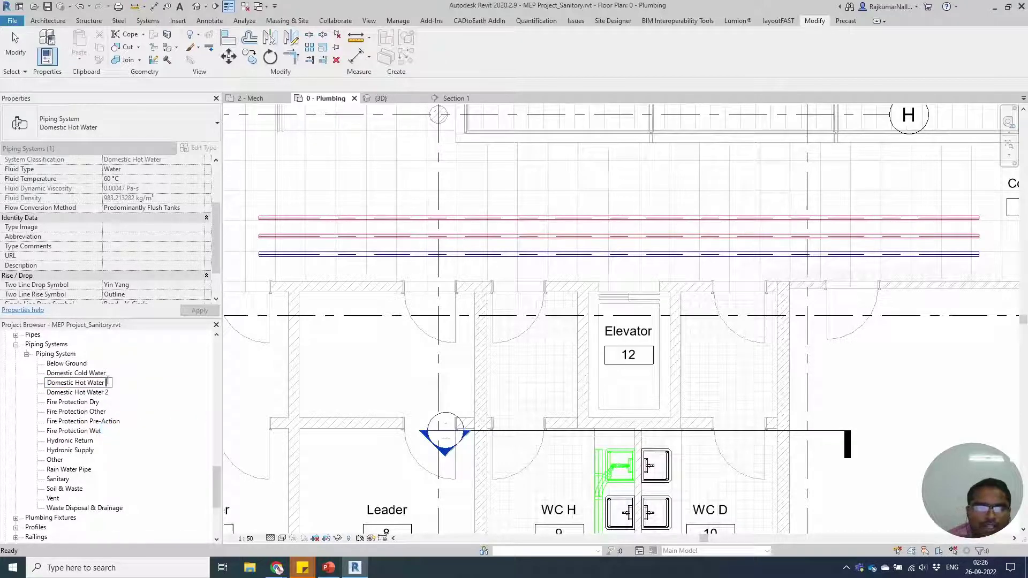
type("8")
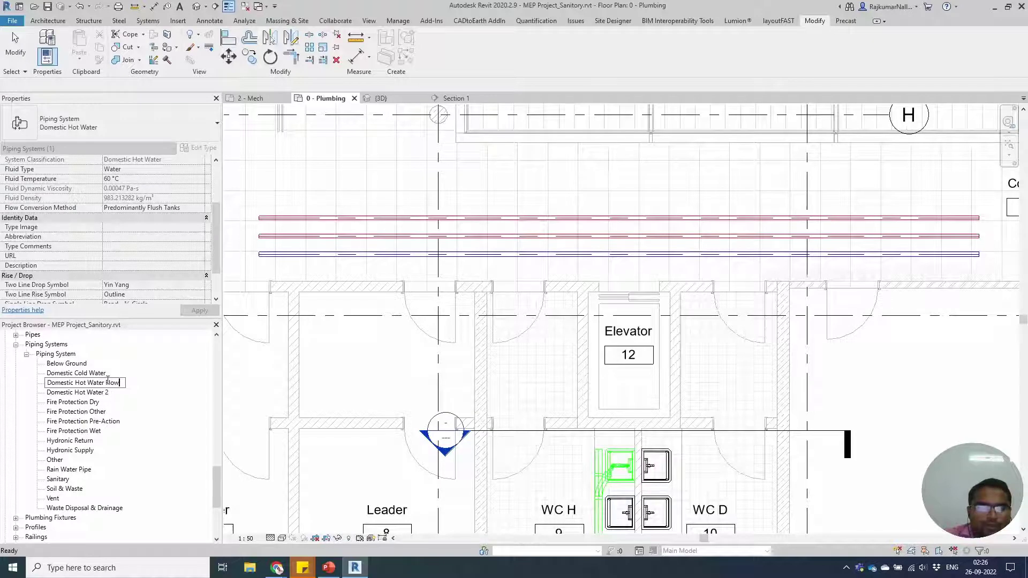
key("Return")
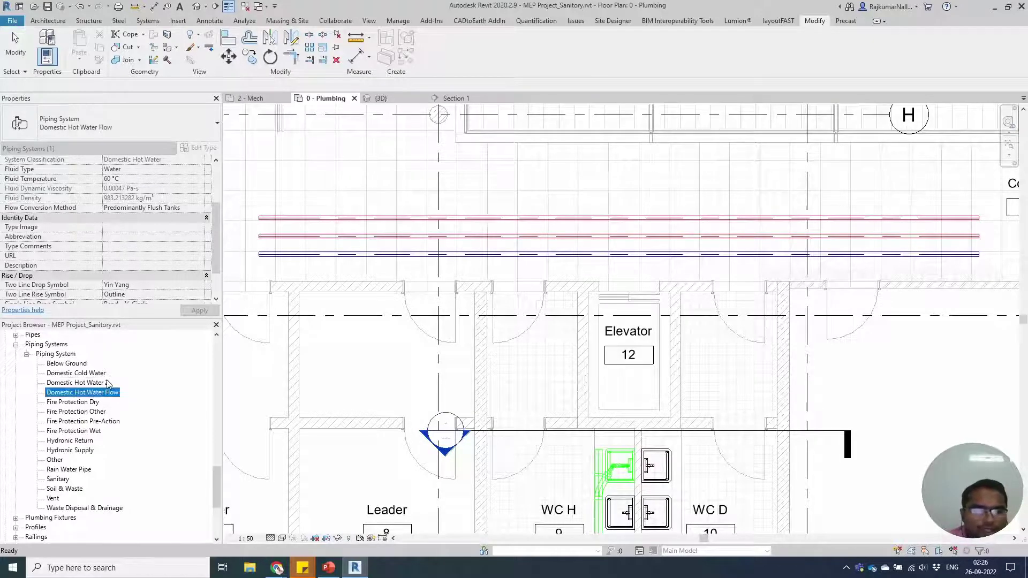
Rename the duplicate Domestic Hot Water 2 to Domestic Hot Water Return.
left_click(107, 382)
right_click(107, 382)
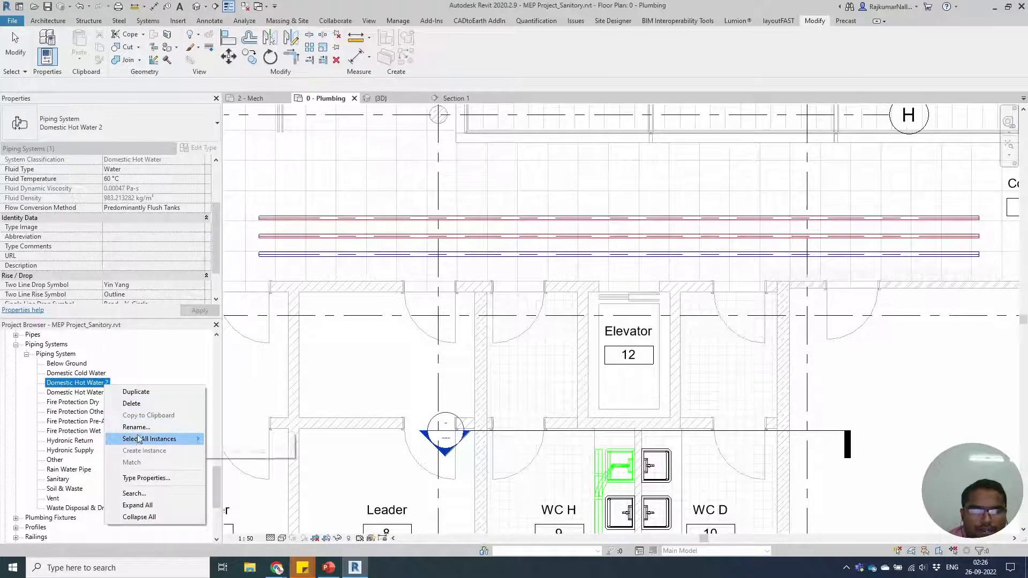
left_click(136, 427)
left_click(113, 382)
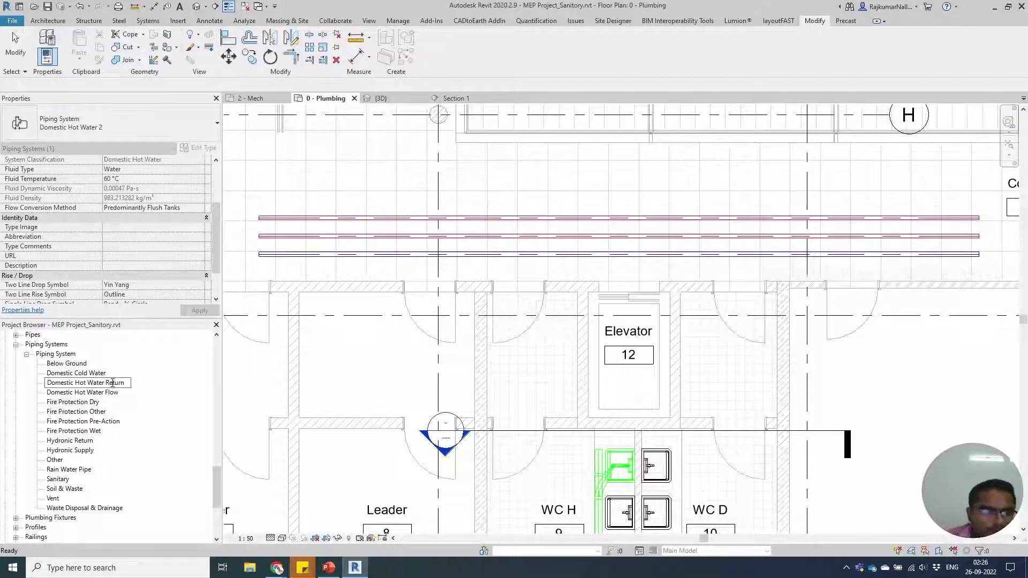
key("Return")
left_click(112, 384)
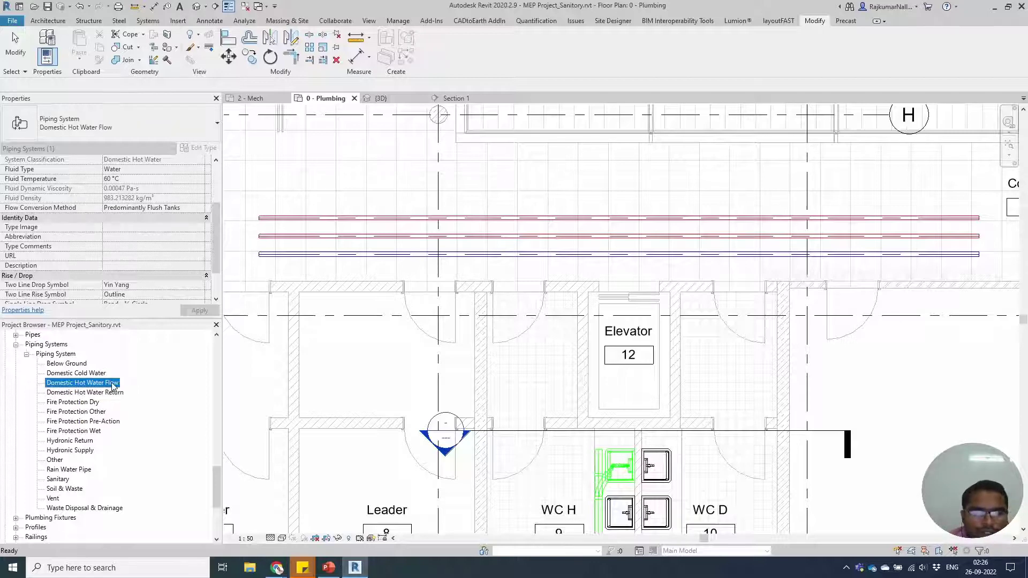
left_click(112, 392)
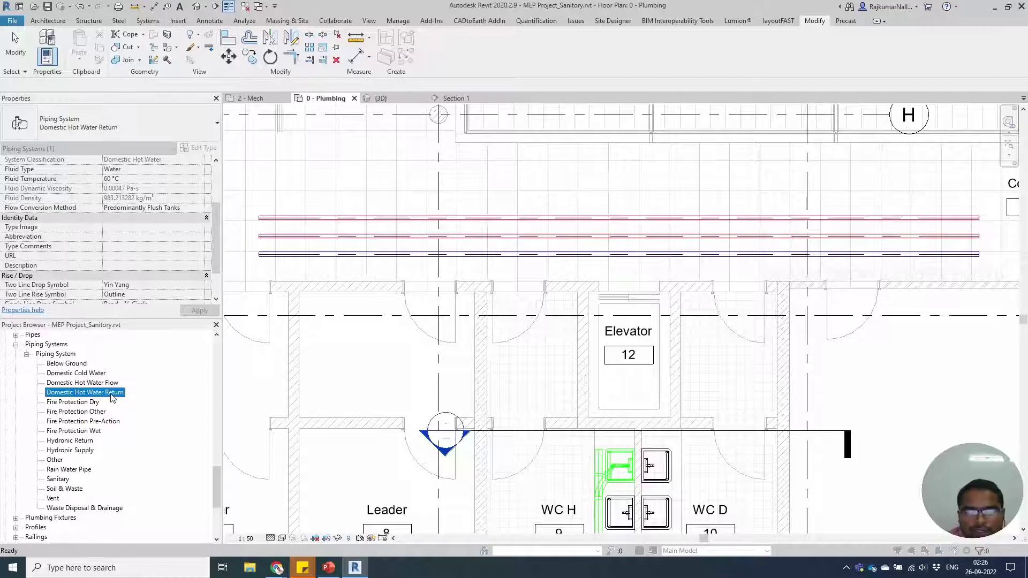
Look at Domestic Hot Water Return's type properties and line graphics, then close them.
double_click(112, 394)
scroll(352, 310, "down", 3)
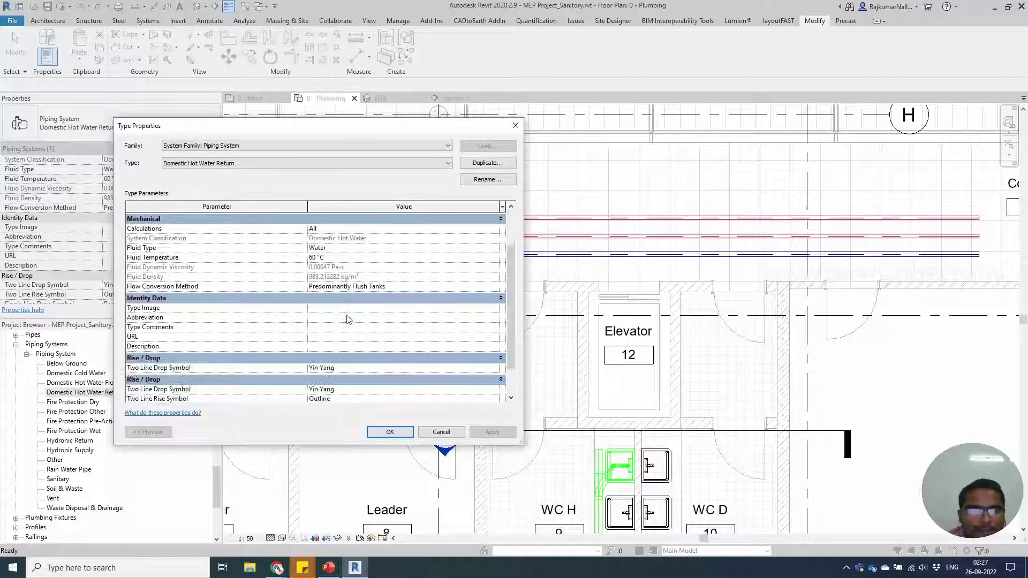
scroll(354, 343, "up", 3)
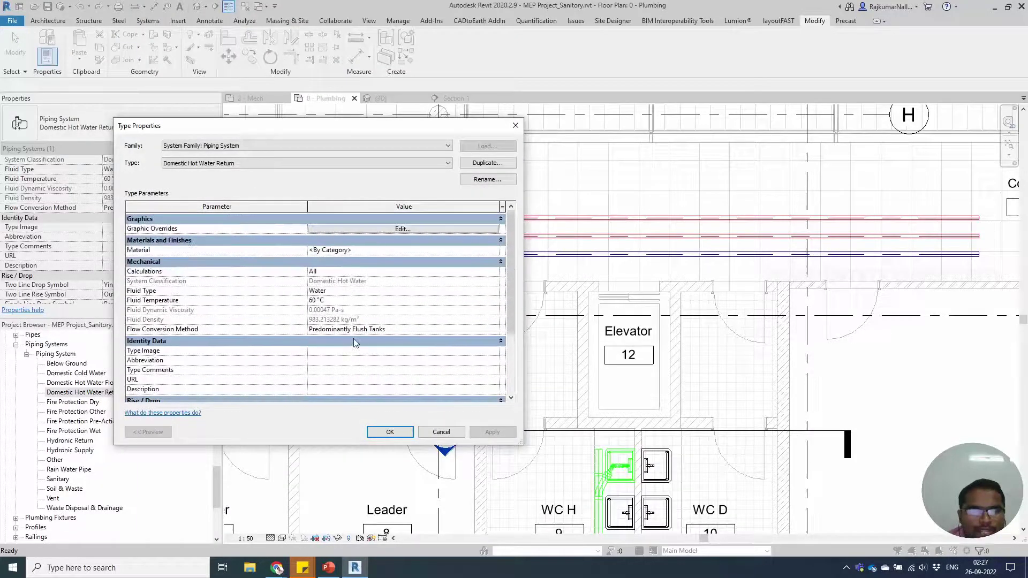
left_click(354, 228)
key("Escape")
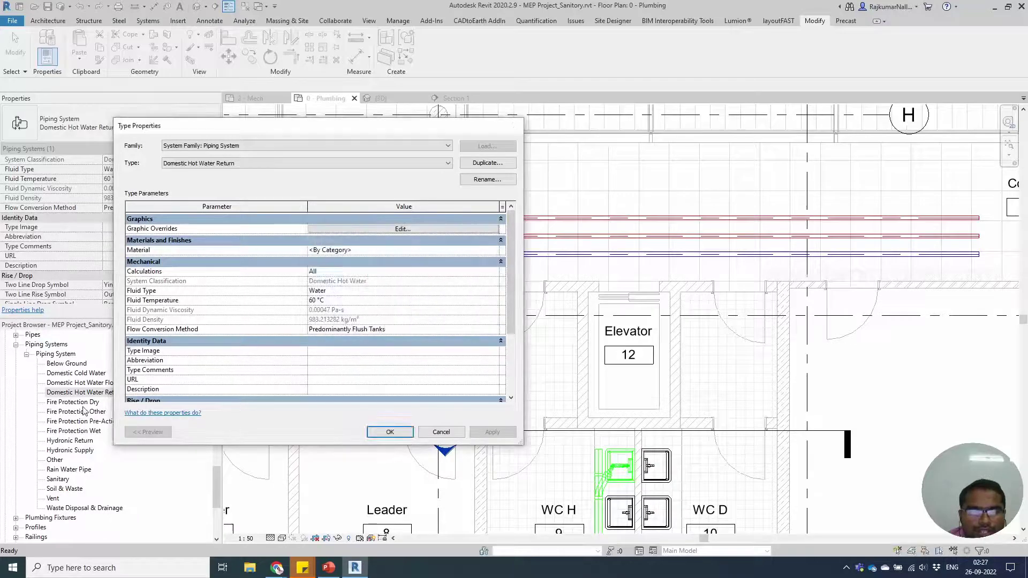
key("Escape")
Override Domestic Hot Water Return's line colour to light pink RGB 255-166-166.
right_click(86, 393)
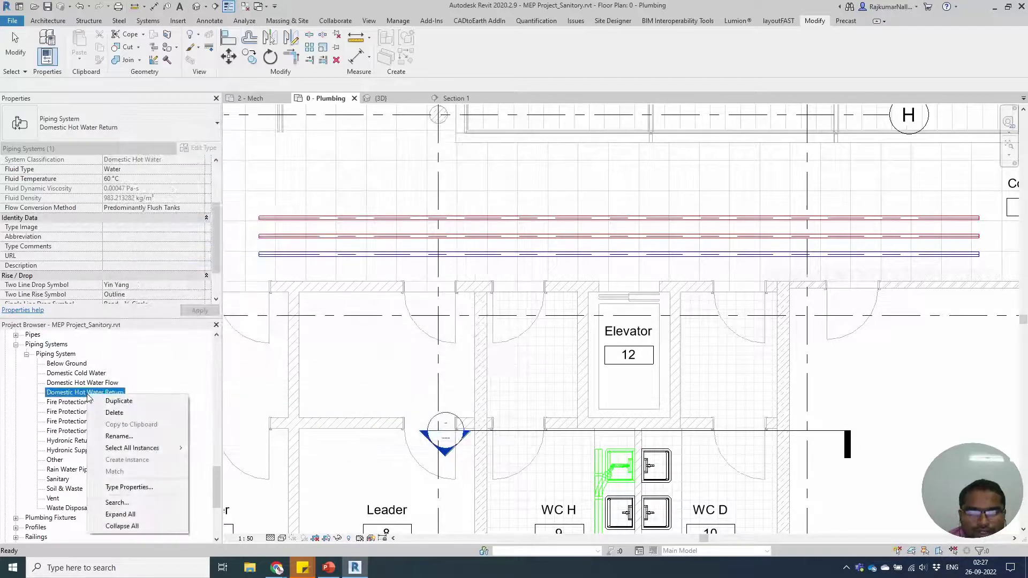
left_click(120, 487)
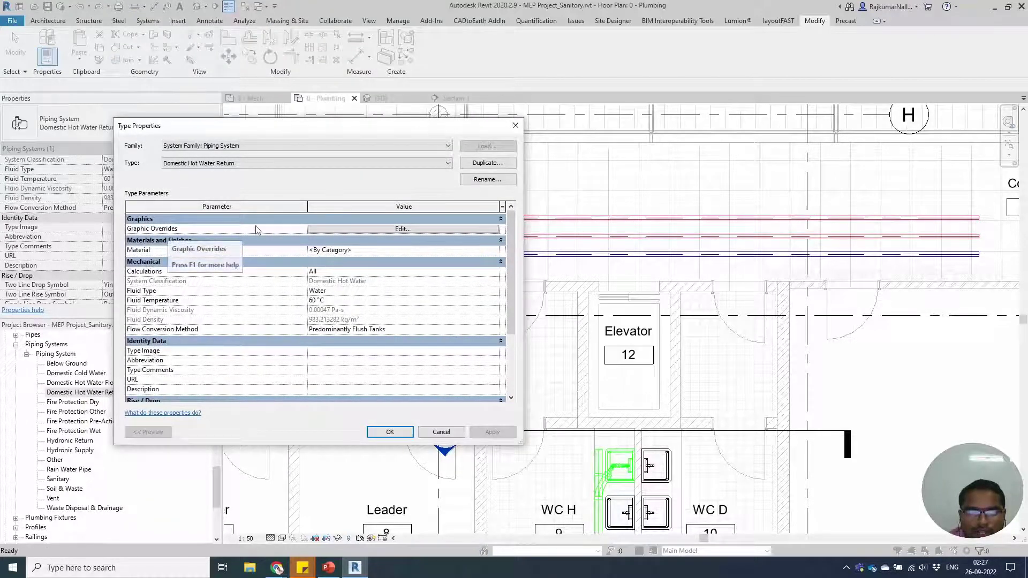
left_click(355, 228)
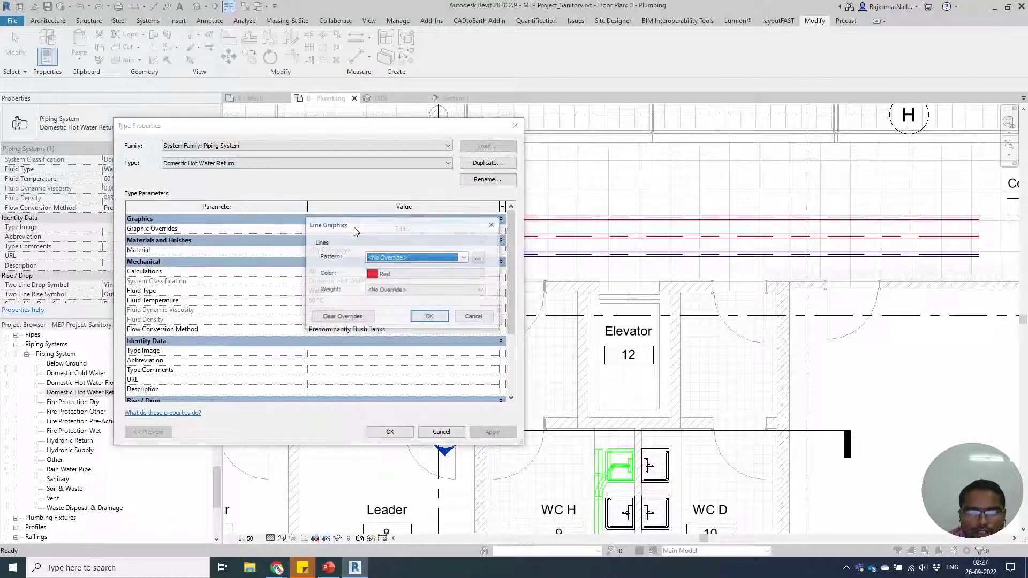
left_click(385, 275)
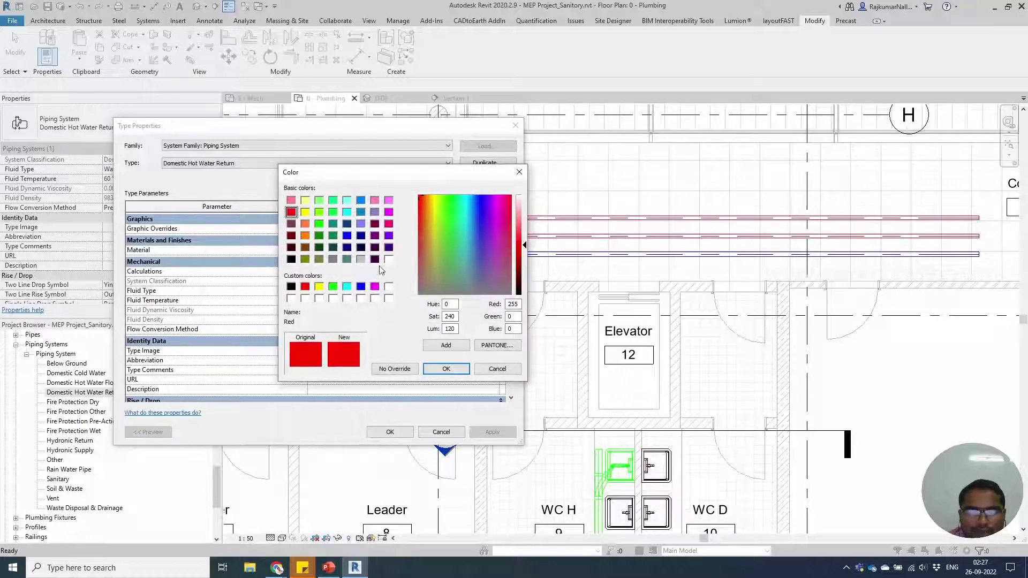
left_click_drag(523, 233, 524, 214)
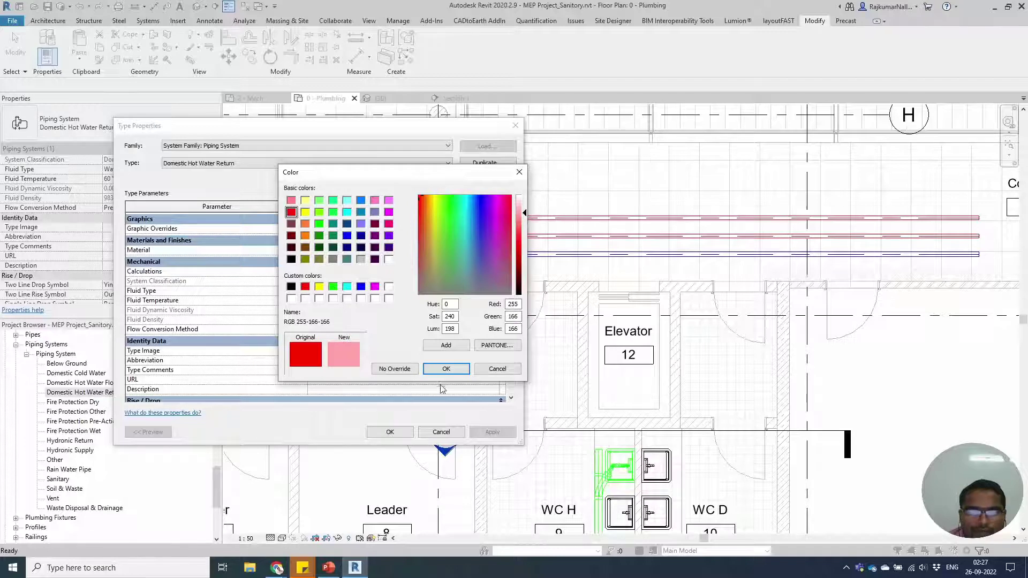
left_click(445, 369)
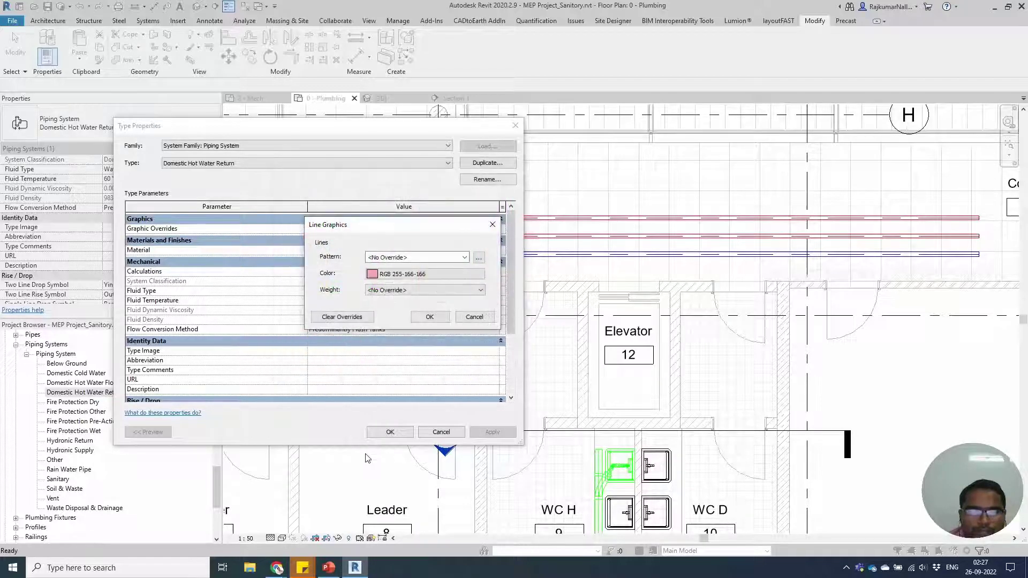
left_click(429, 318)
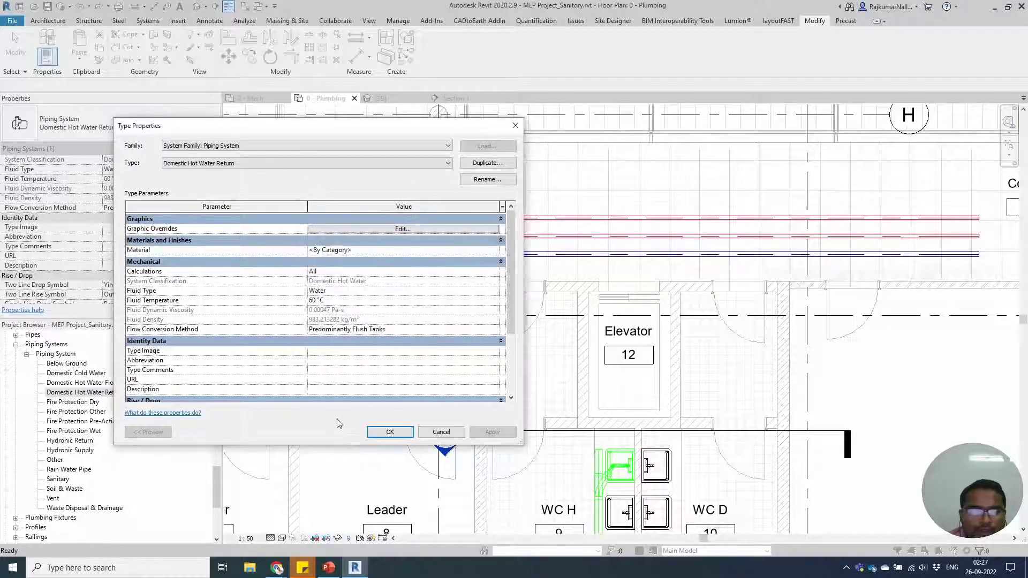
left_click(386, 433)
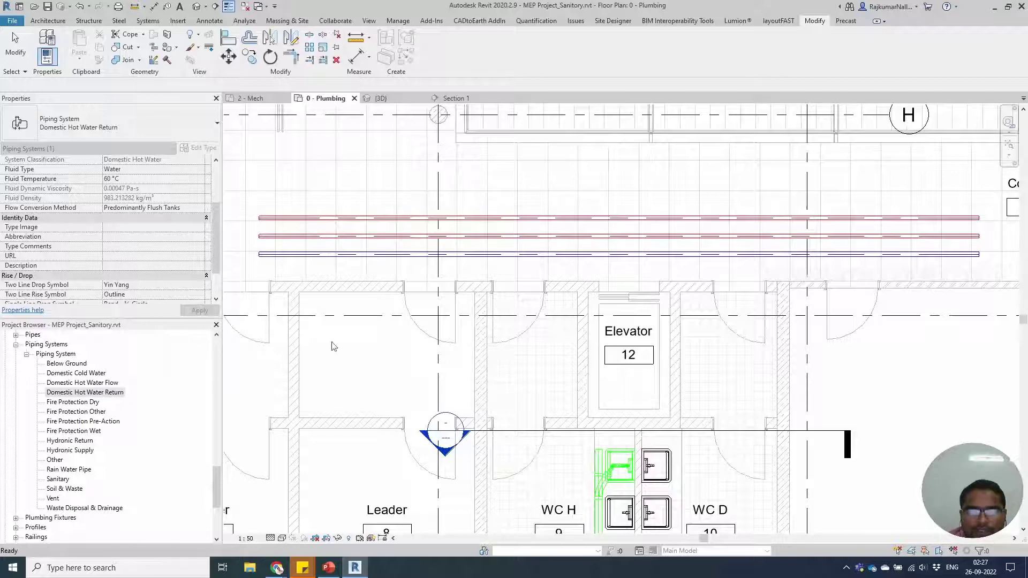
Change the top corridor pipe's System Type to Domestic Hot Water Return, showing it light pink.
left_click(560, 246)
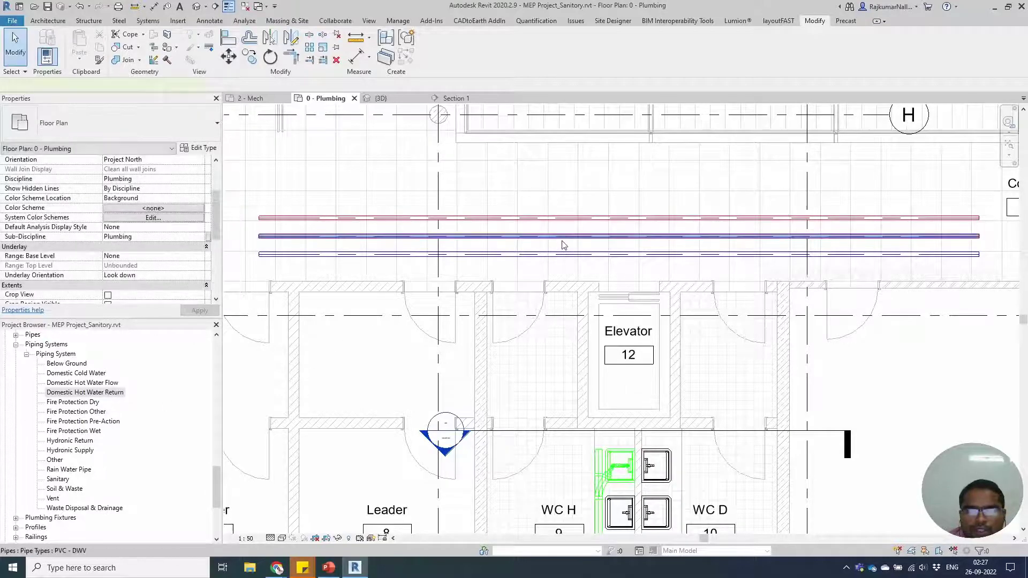
left_click(564, 236)
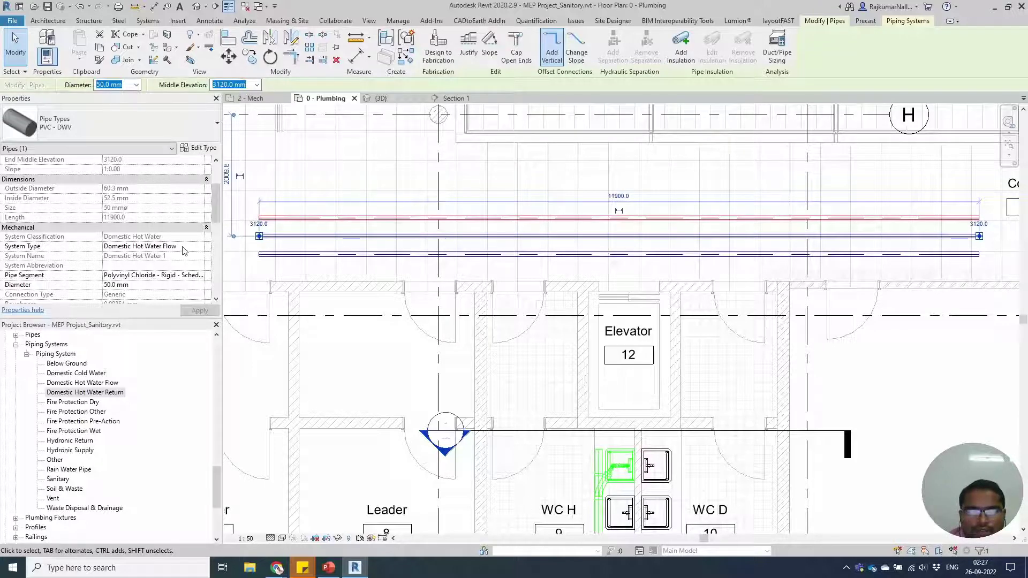
left_click(321, 219)
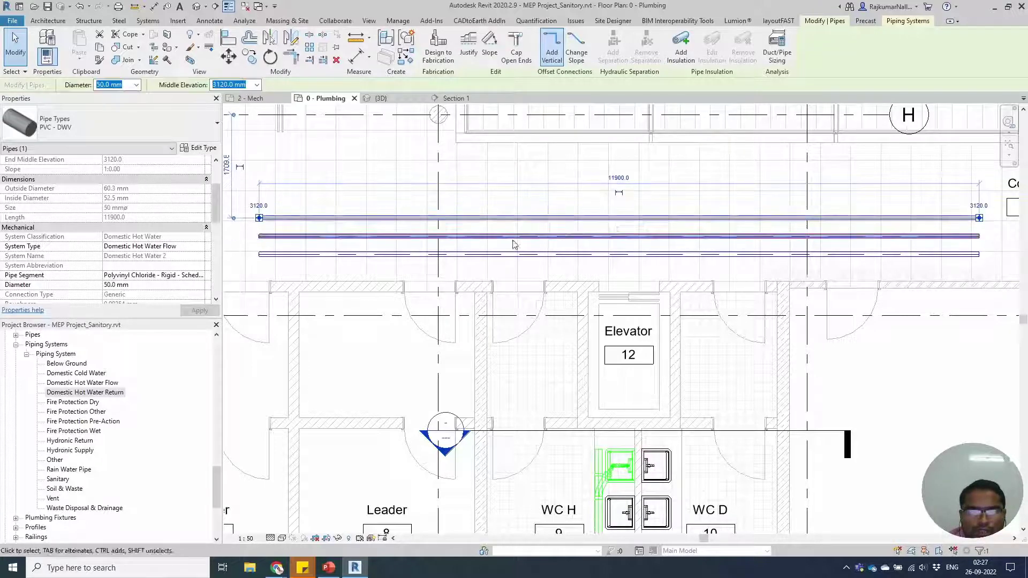
left_click(198, 247)
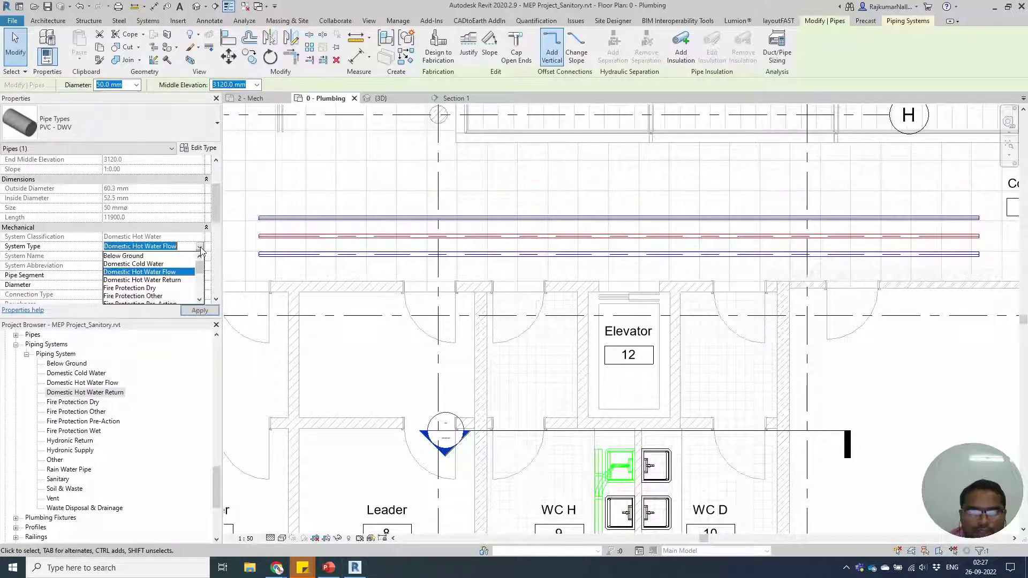
left_click(176, 281)
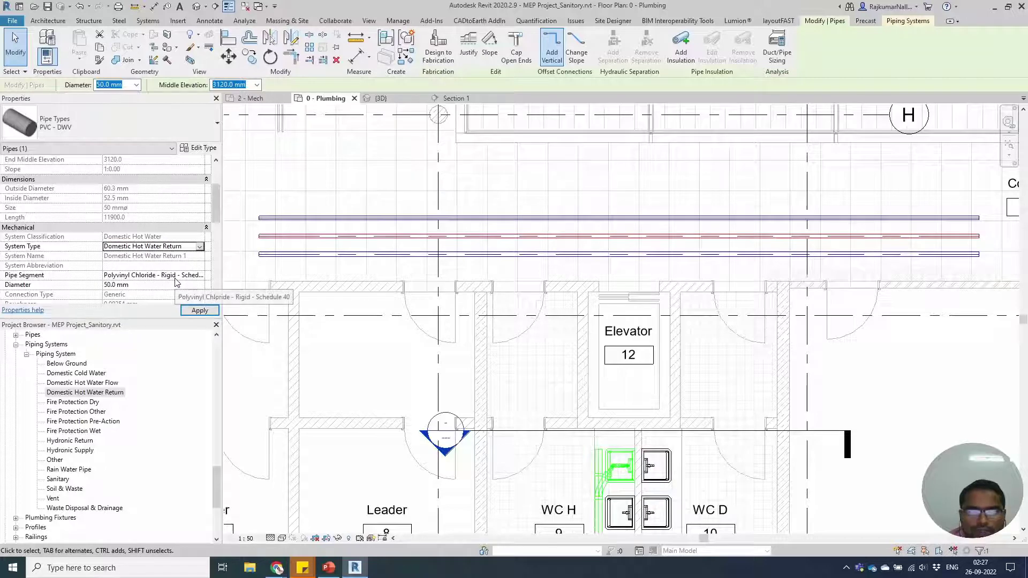
left_click(542, 264)
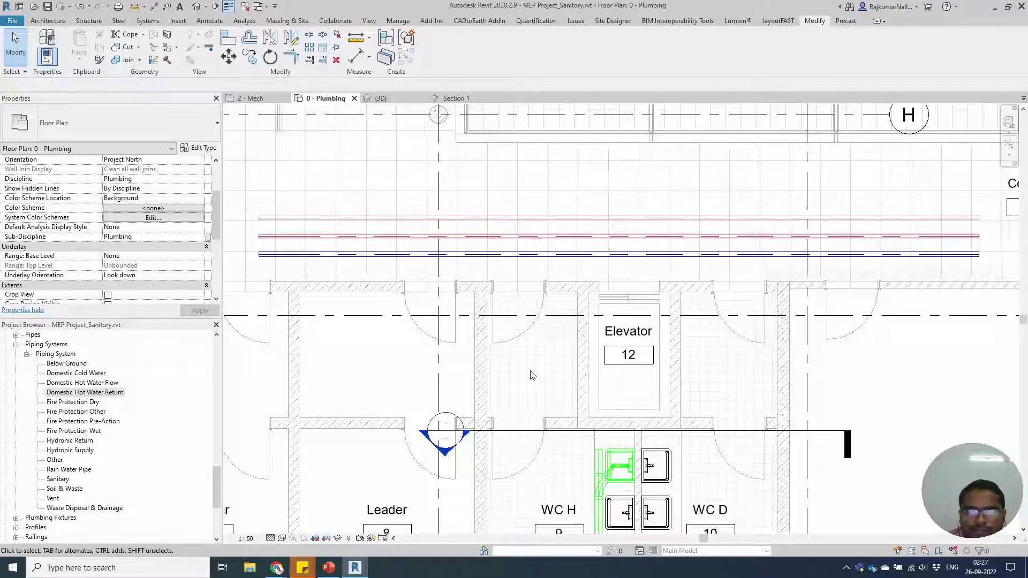
Draw a 25 mm pipe like the cold water main, running from the corridor down to the WC H sinks.
left_click(576, 299)
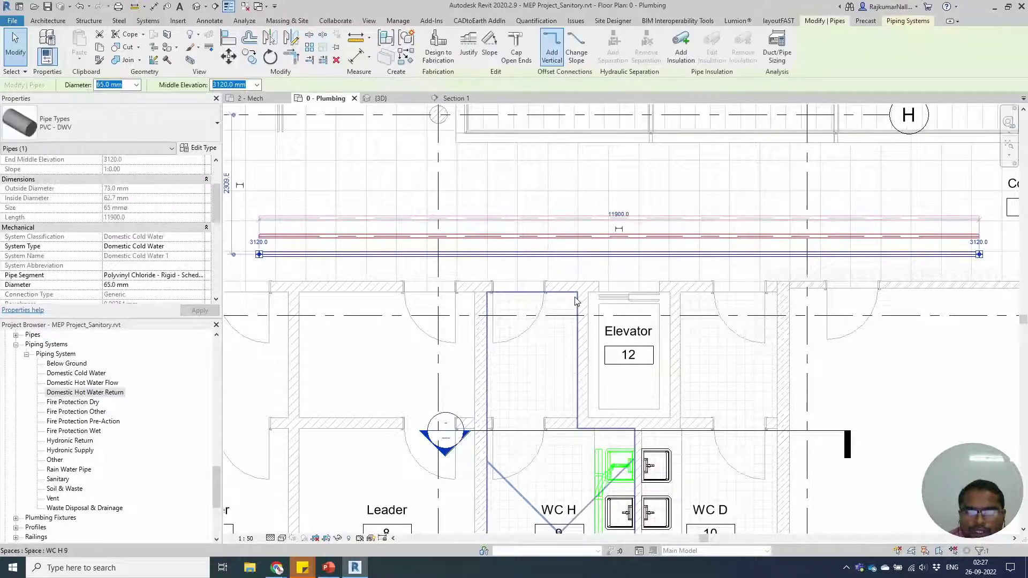
middle_click_drag(568, 486, 542, 425)
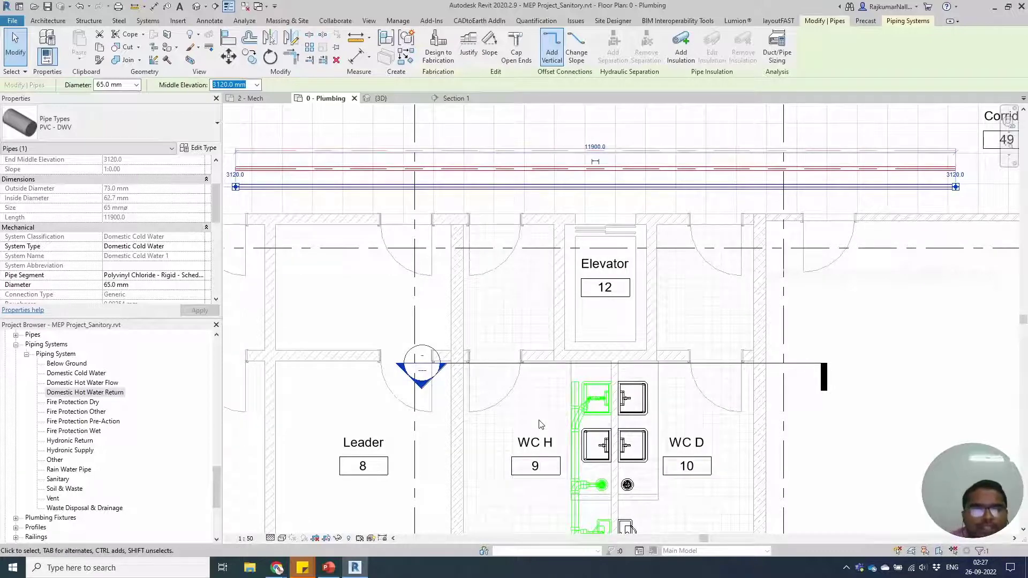
right_click(511, 203)
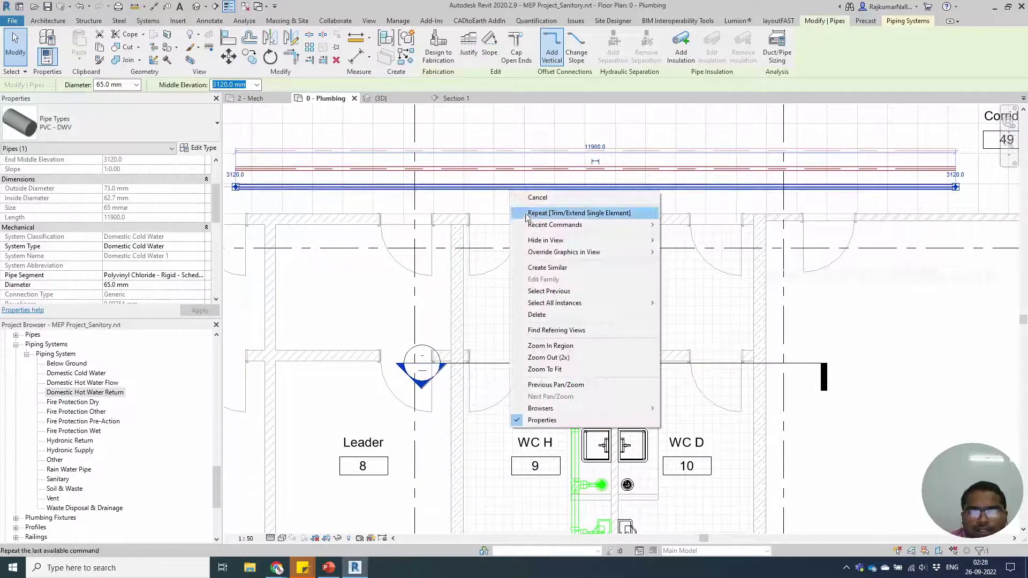
left_click(557, 270)
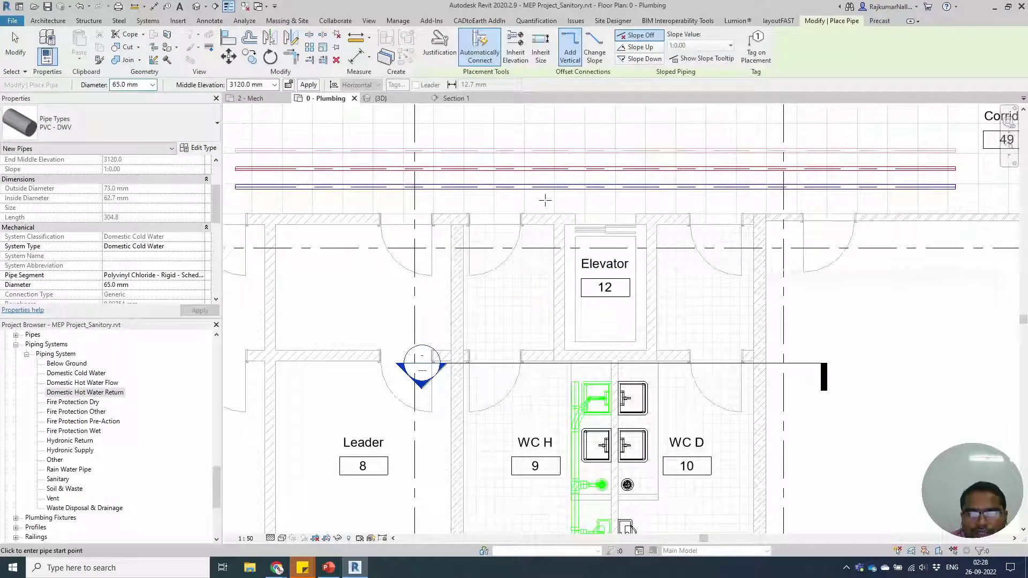
left_click(544, 201)
middle_click_drag(543, 437, 527, 395)
left_click(152, 85)
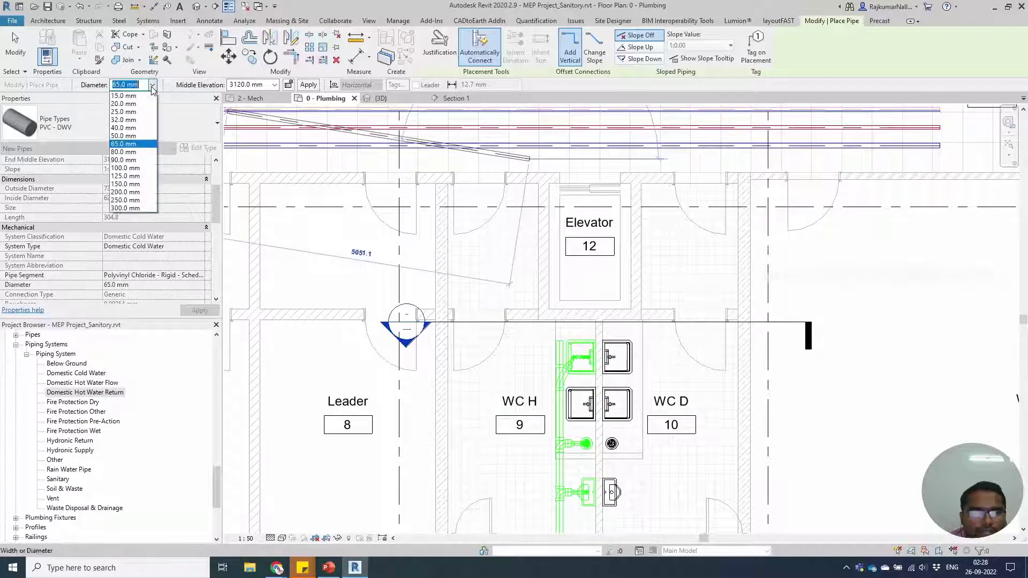
left_click(129, 111)
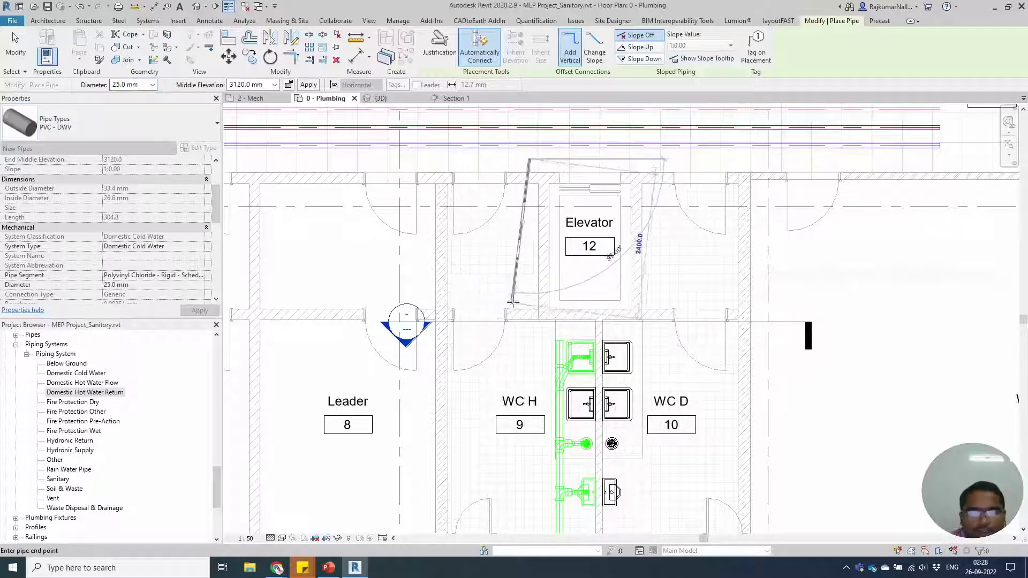
middle_click_drag(537, 393, 522, 237)
middle_click_drag(525, 376, 537, 321)
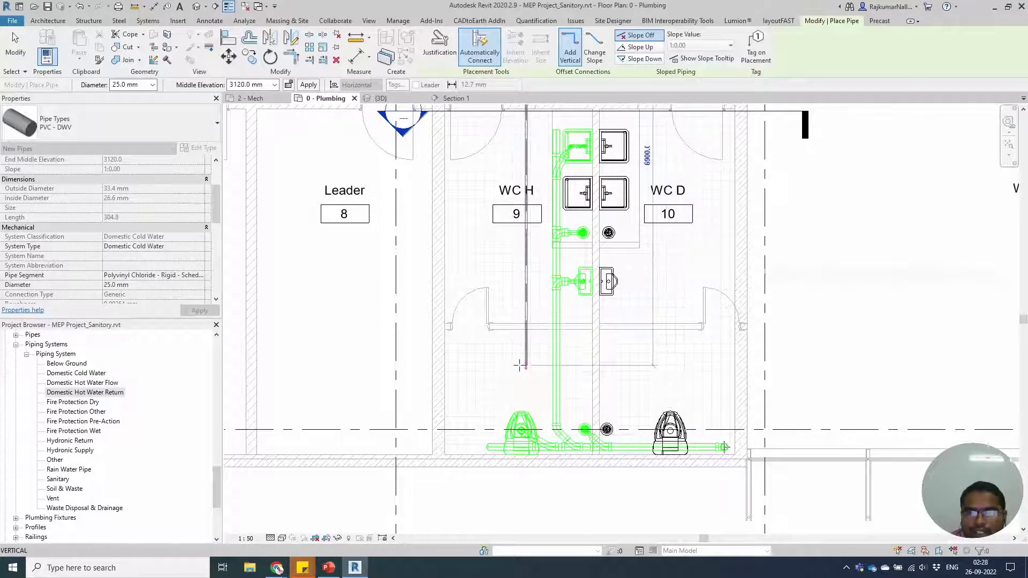
left_click(525, 384)
middle_click_drag(521, 366, 512, 539)
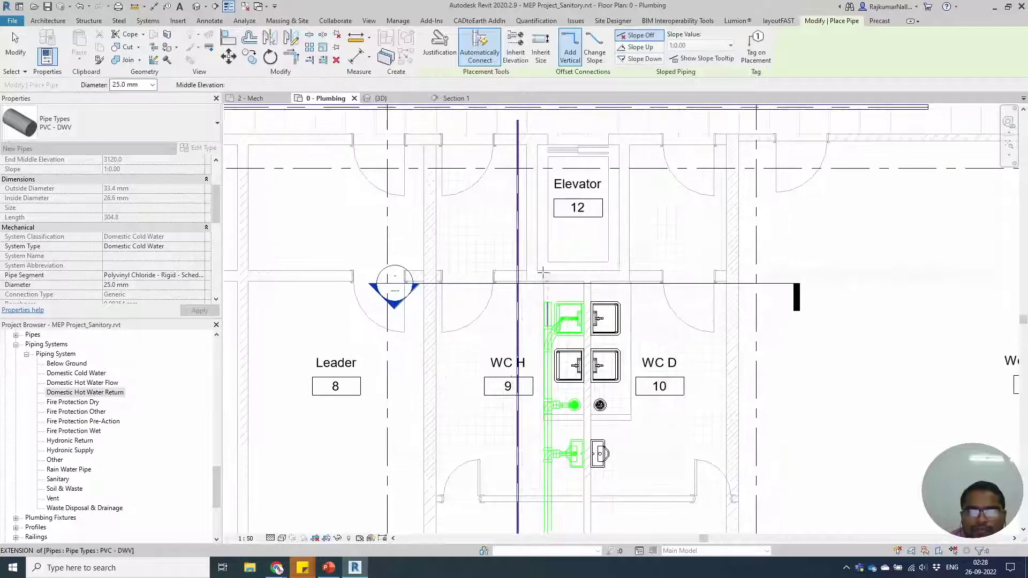
middle_click_drag(549, 236, 556, 370)
Draw a 15 mm hot water flow pipe (CS) from its main down into WC H.
key("Escape")
key("Escape")
key("Escape")
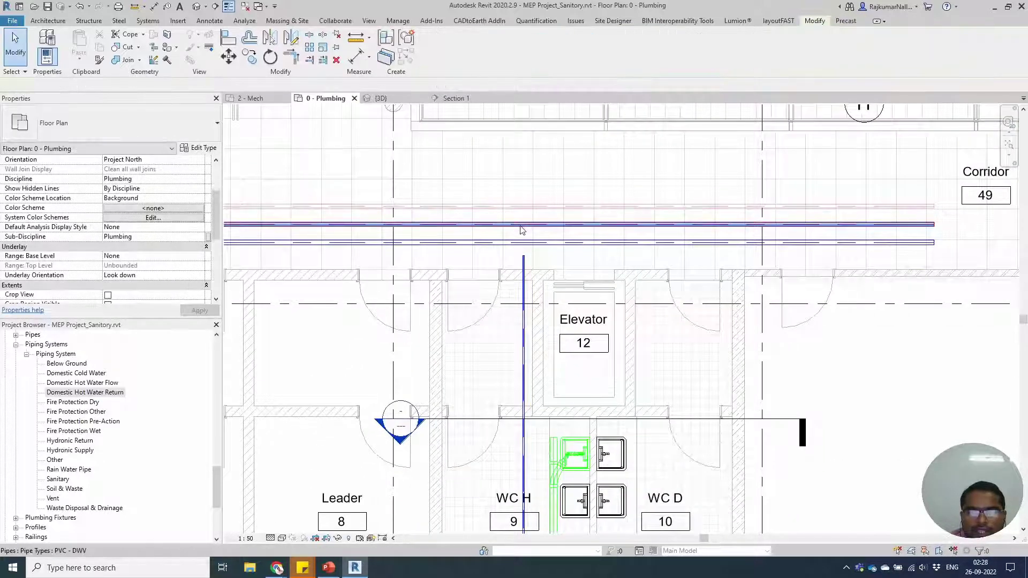
left_click(520, 225)
key("c")
key("s")
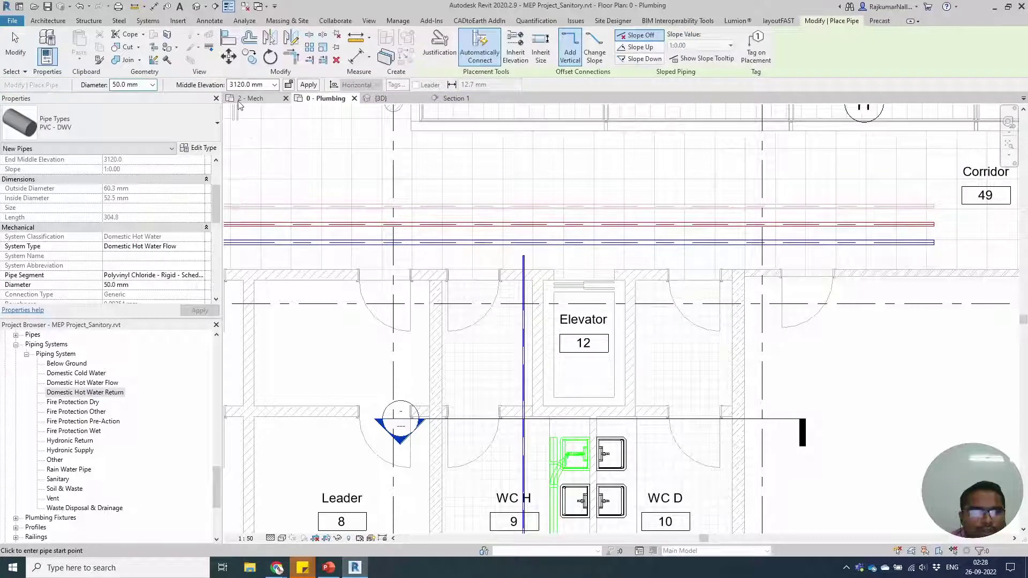
left_click(152, 85)
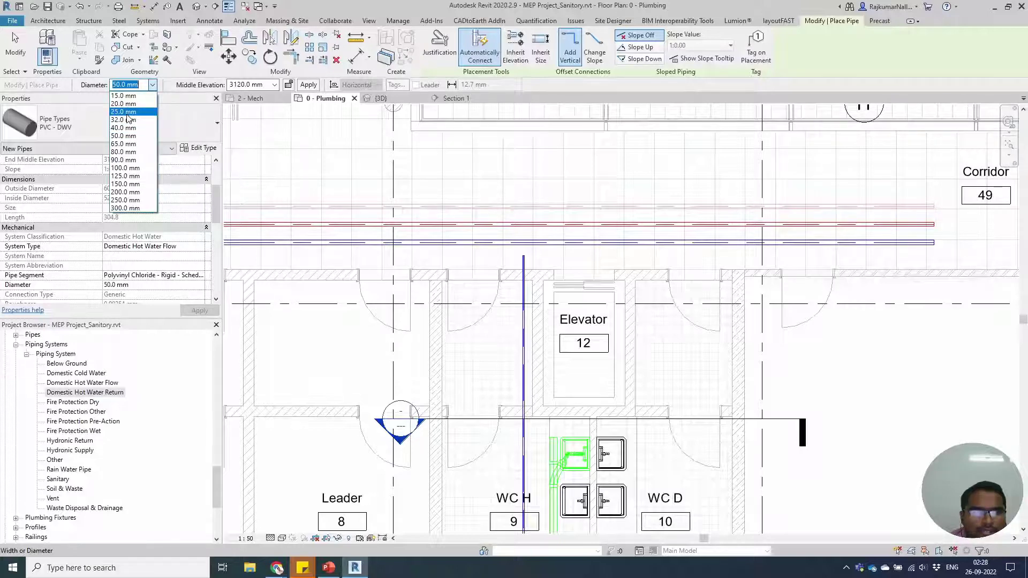
left_click(134, 97)
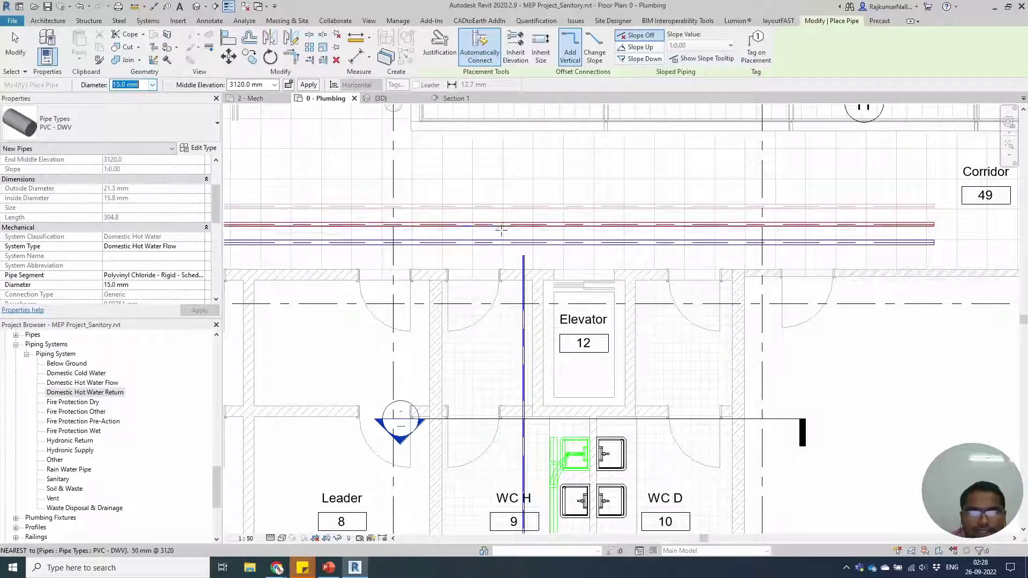
left_click(512, 258)
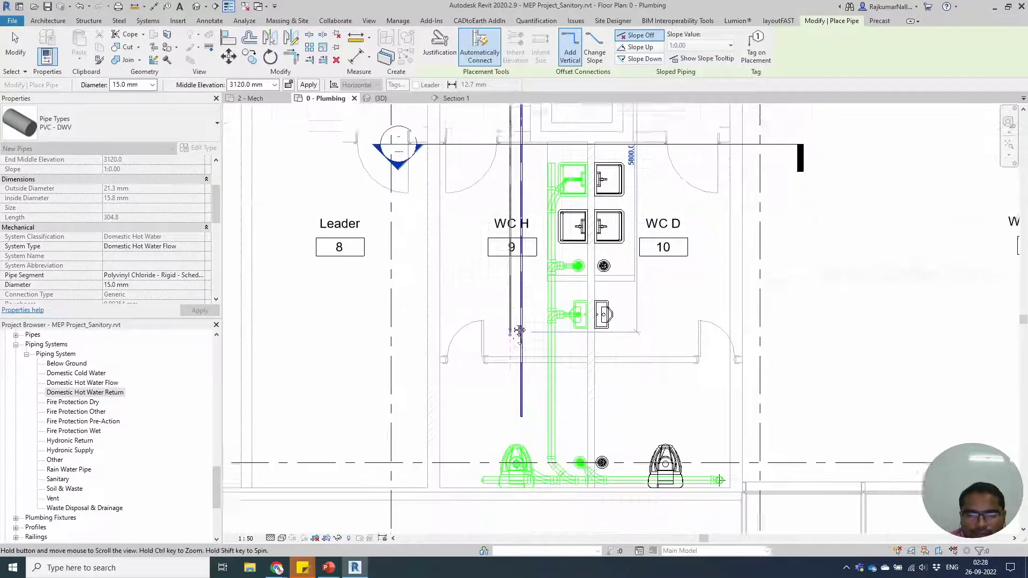
left_click(509, 407)
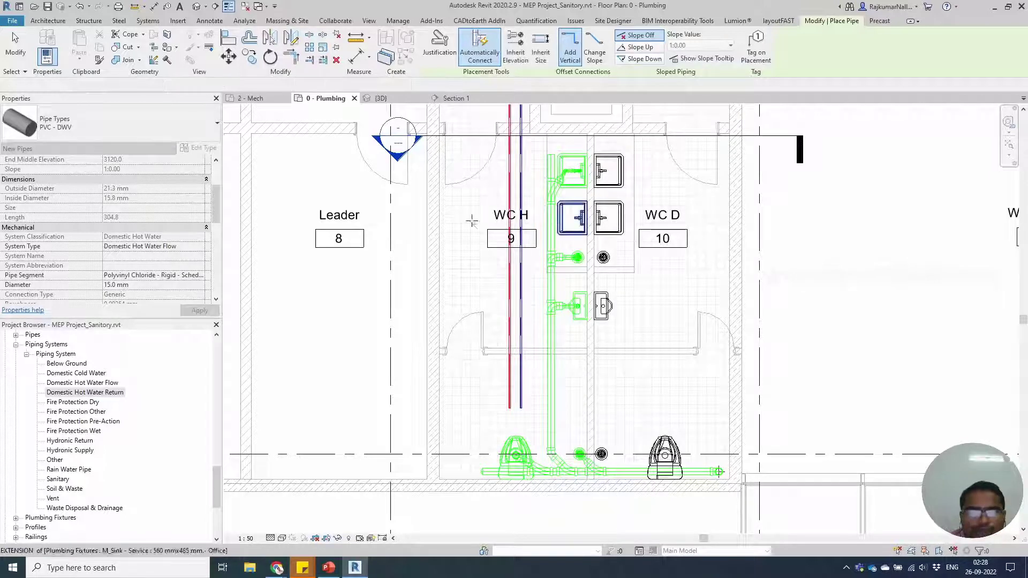
middle_click_drag(475, 207, 480, 474)
key("Escape")
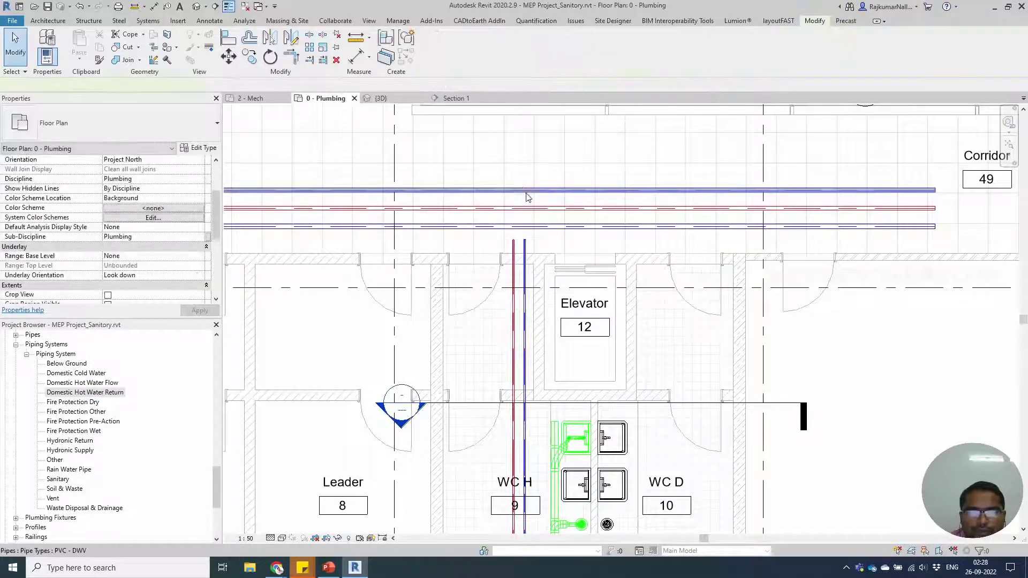
Draw a 15 mm pipe (PI) from the hot water return main down into WC H.
key("p")
key("i")
left_click(152, 86)
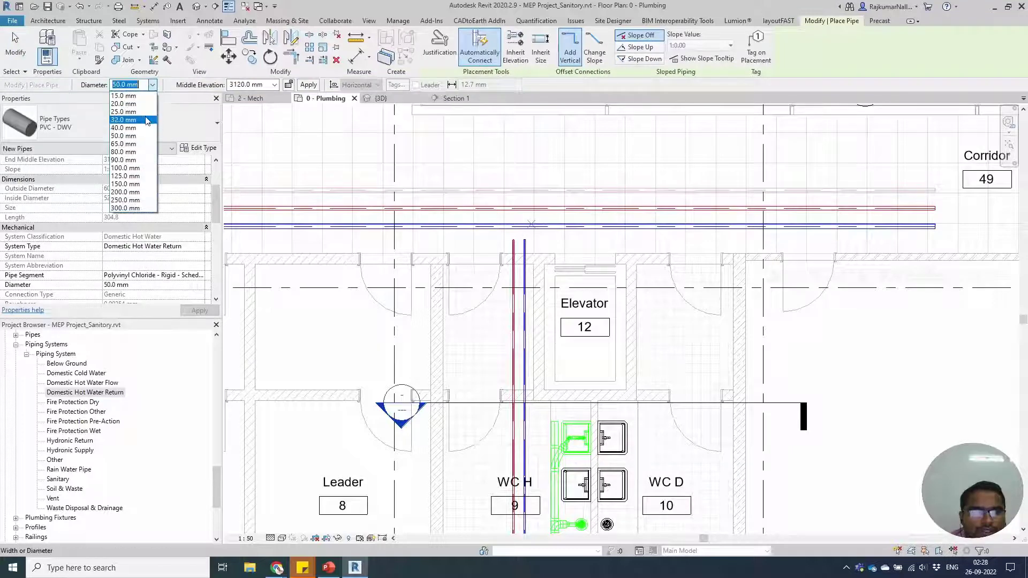
left_click(124, 96)
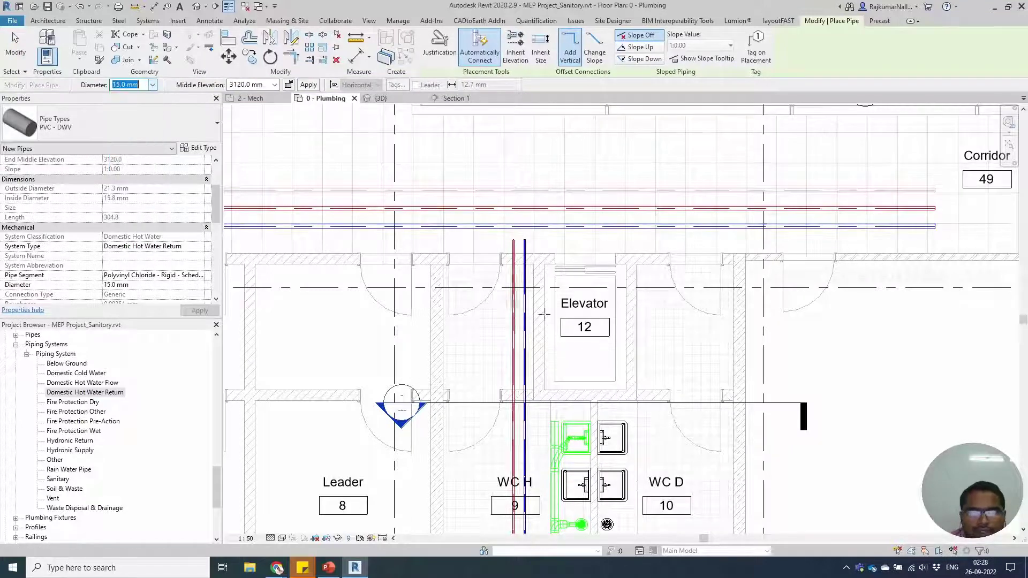
left_click(508, 241)
middle_click_drag(511, 473, 491, 286)
key("Escape")
key("Escape")
middle_click_drag(495, 129, 494, 330)
scroll(494, 331, "up", 3)
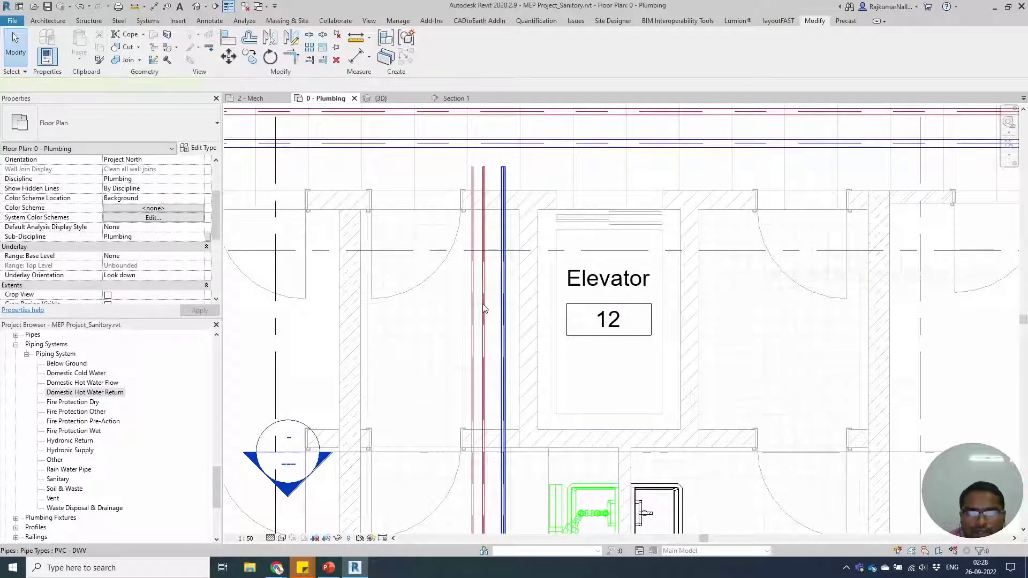
Place an aligned dimension string across the three vertical pipes in WC H.
left_click(484, 308)
scroll(484, 306, "up", 3)
key("i")
left_click(484, 355)
left_click(526, 367)
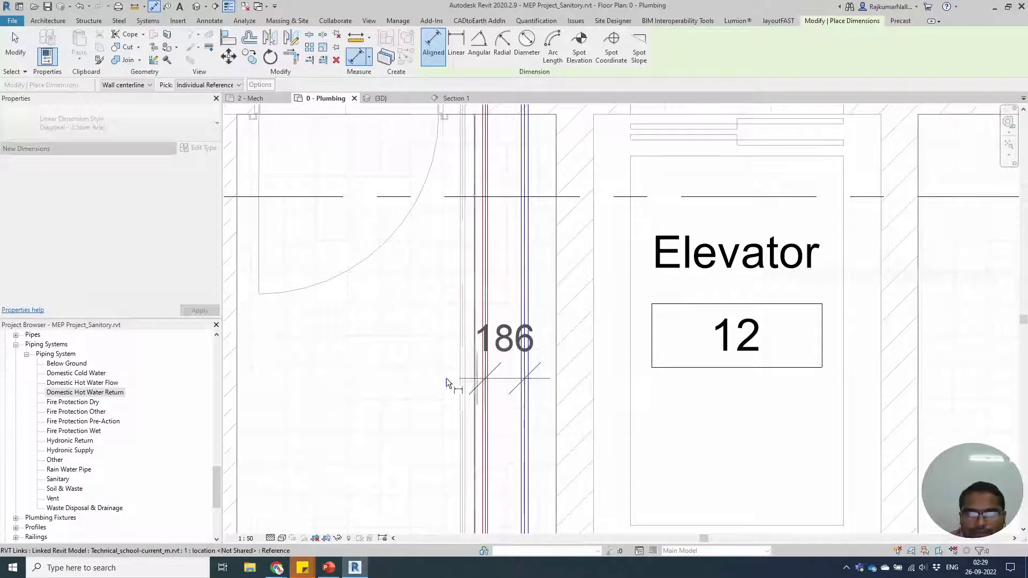
left_click(462, 384)
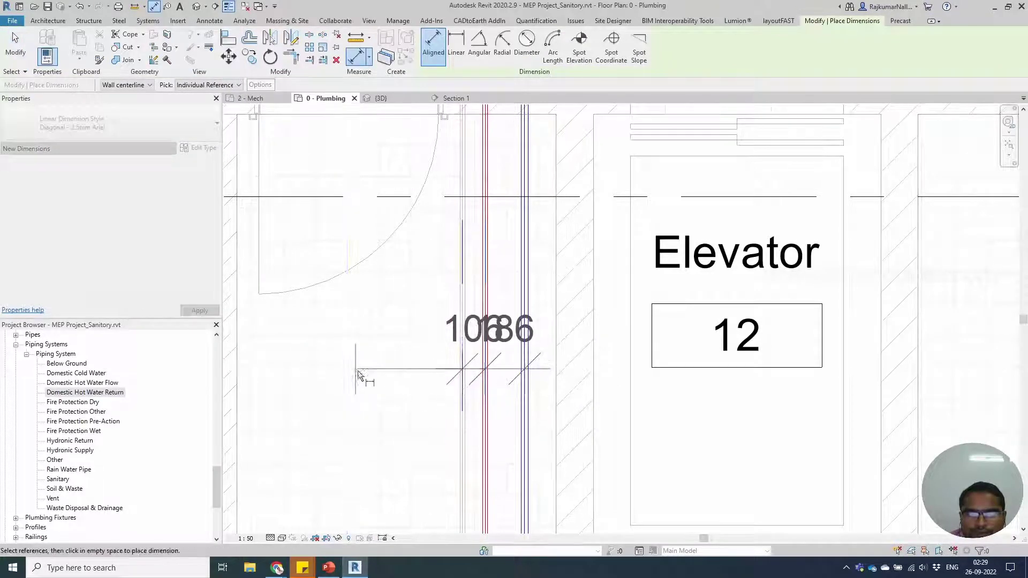
left_click(370, 375)
key("Escape")
key("Escape")
Move the blue pipe and the leftmost pipe so the spacings read 100 mm.
left_click(527, 401)
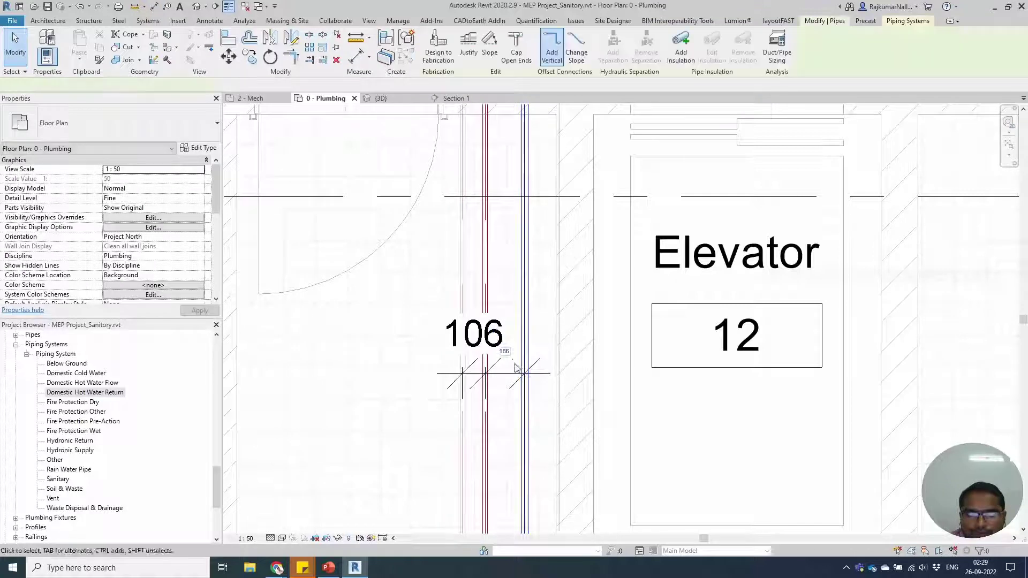
left_click(505, 348)
key("Return")
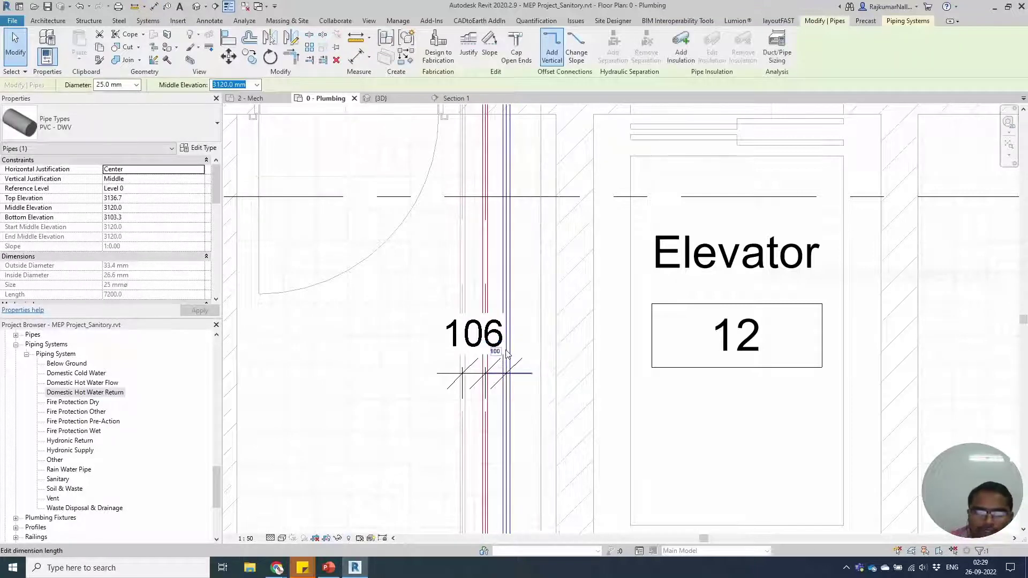
left_click(478, 435)
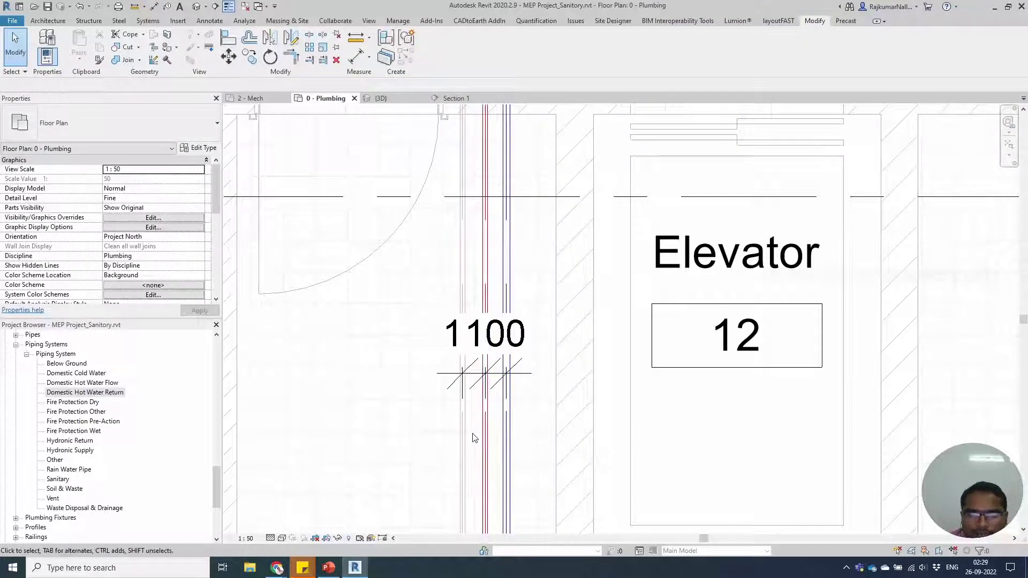
left_click(465, 383)
left_click(477, 349)
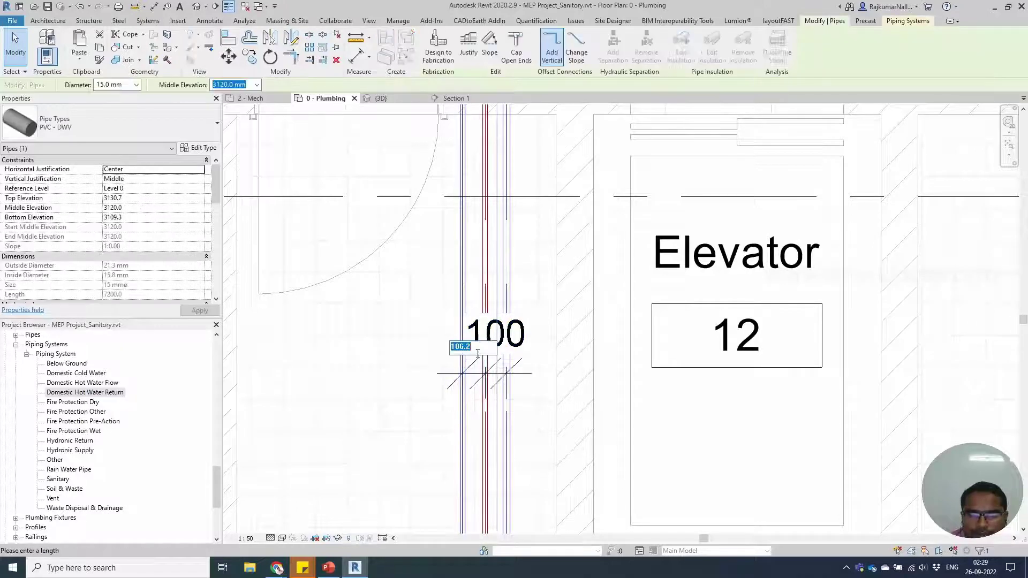
type("100")
key("Return")
key("Escape")
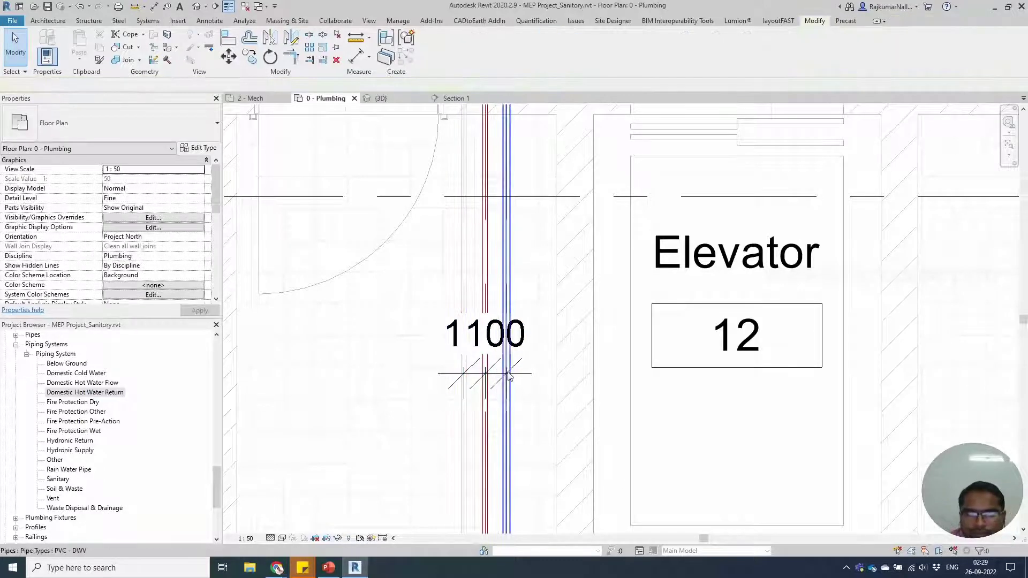
scroll(472, 338, "down", 5)
middle_click_drag(543, 401, 523, 257)
middle_click_drag(517, 382, 512, 258)
scroll(500, 413, "down", 2)
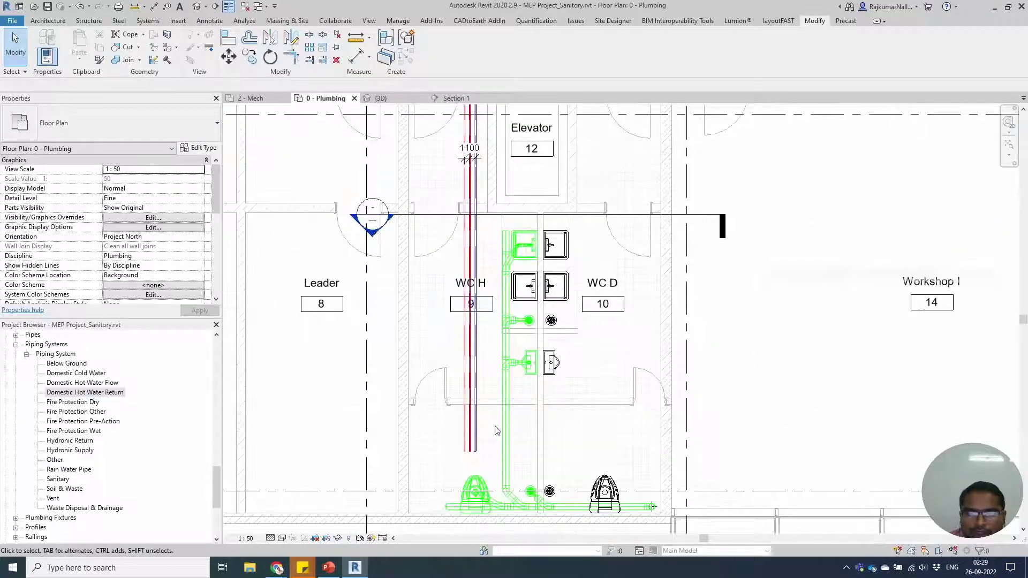
left_click_drag(486, 434, 461, 427)
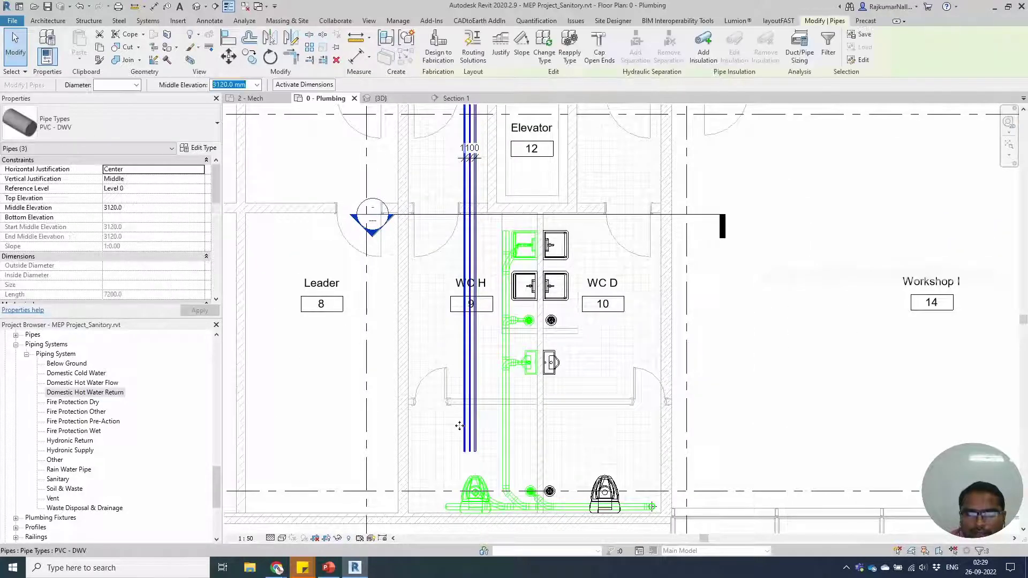
scroll(474, 433, "up", 1)
scroll(474, 433, "up", 1)
key("Right")
key("Right")
key("Right")
key("Right")
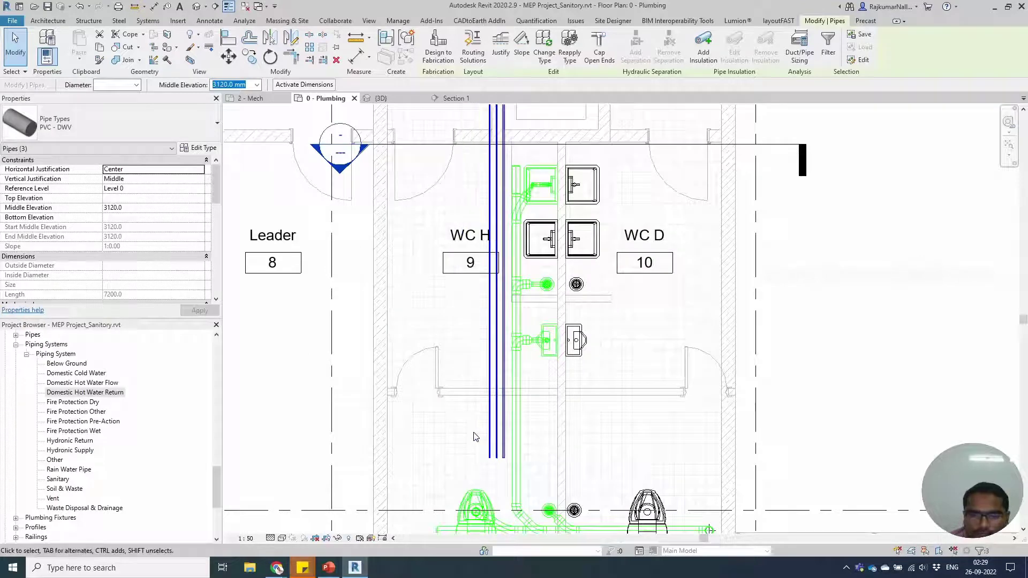
middle_click_drag(501, 137, 579, 411)
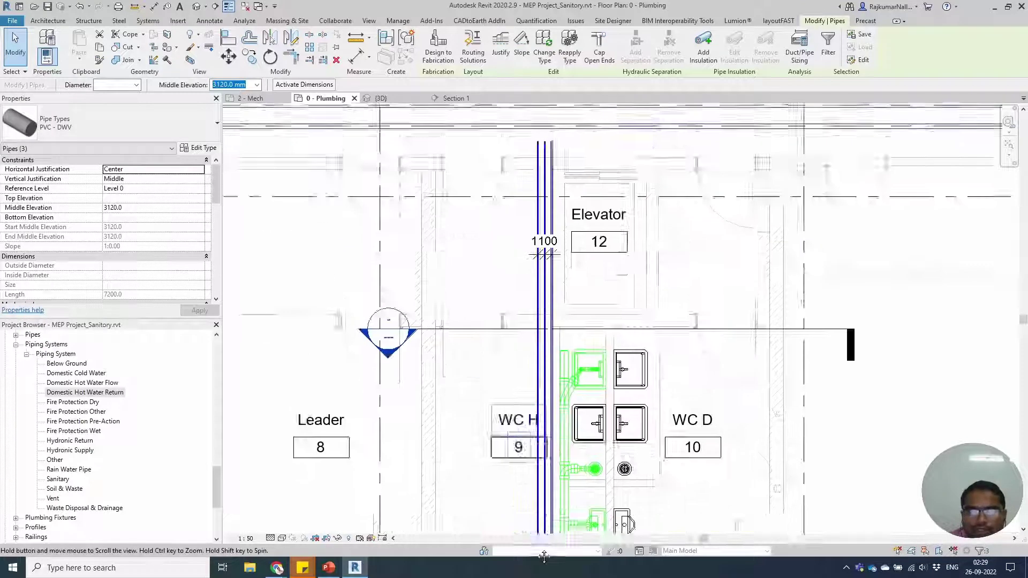
scroll(580, 411, "up", 2)
key("Left")
key("Left")
key("Left")
key("Left")
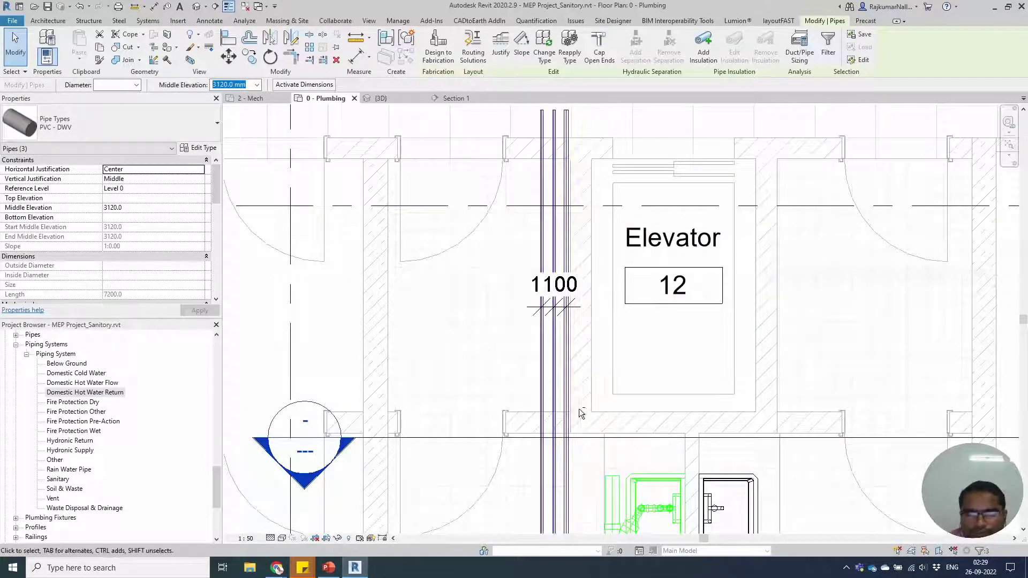
left_click(621, 436)
scroll(598, 312, "down", 3)
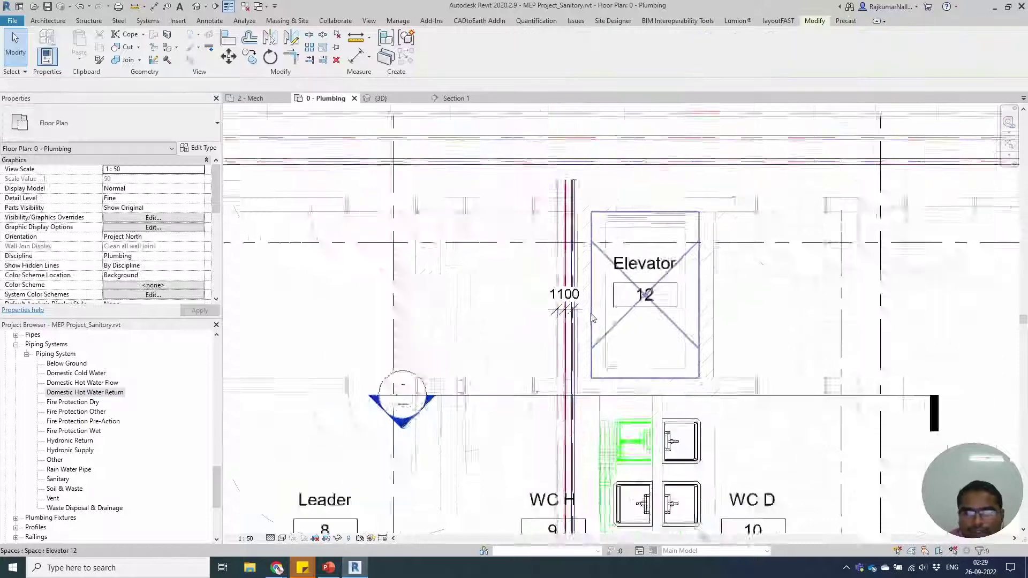
middle_click_drag(599, 313, 567, 117)
scroll(571, 406, "up", 5)
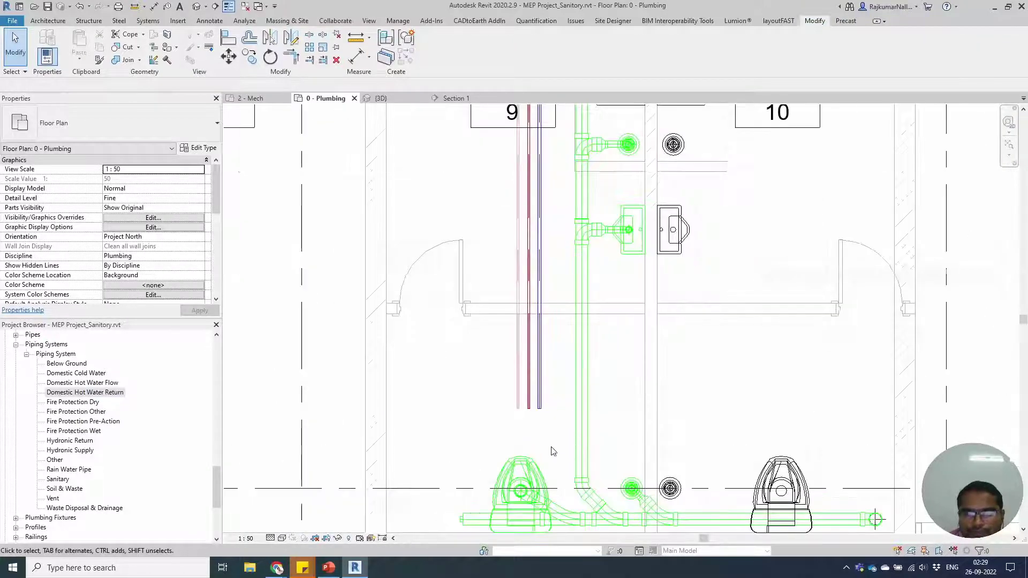
middle_click_drag(565, 307, 567, 410)
middle_click_drag(570, 269, 571, 193)
Draw the first horizontal branch pipe from beside the risers to above the upper sink.
middle_click_drag(571, 302, 577, 564)
middle_click_drag(575, 323, 577, 419)
scroll(546, 311, "up", 3)
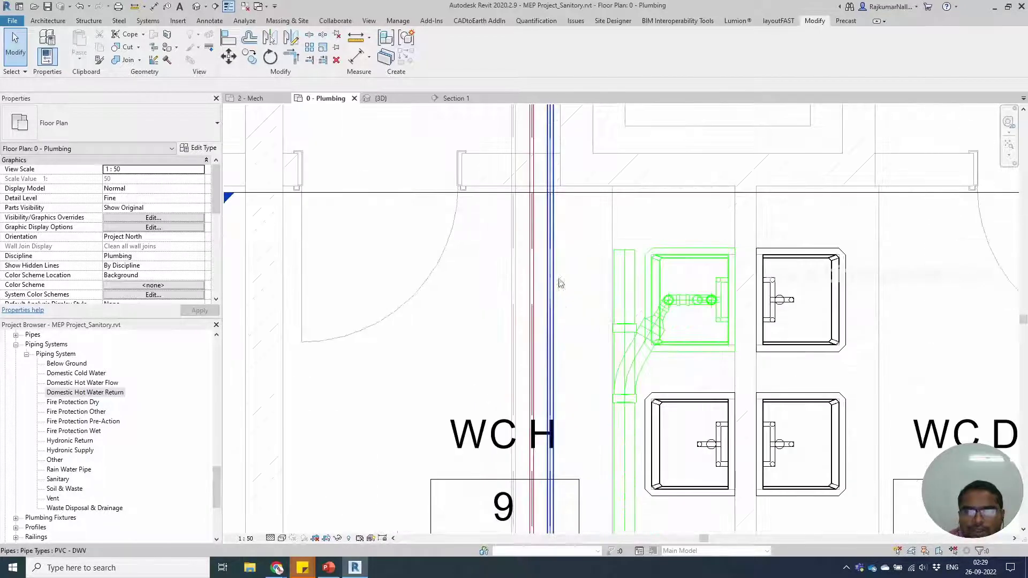
scroll(545, 335, "up", 3)
key("p")
key("i")
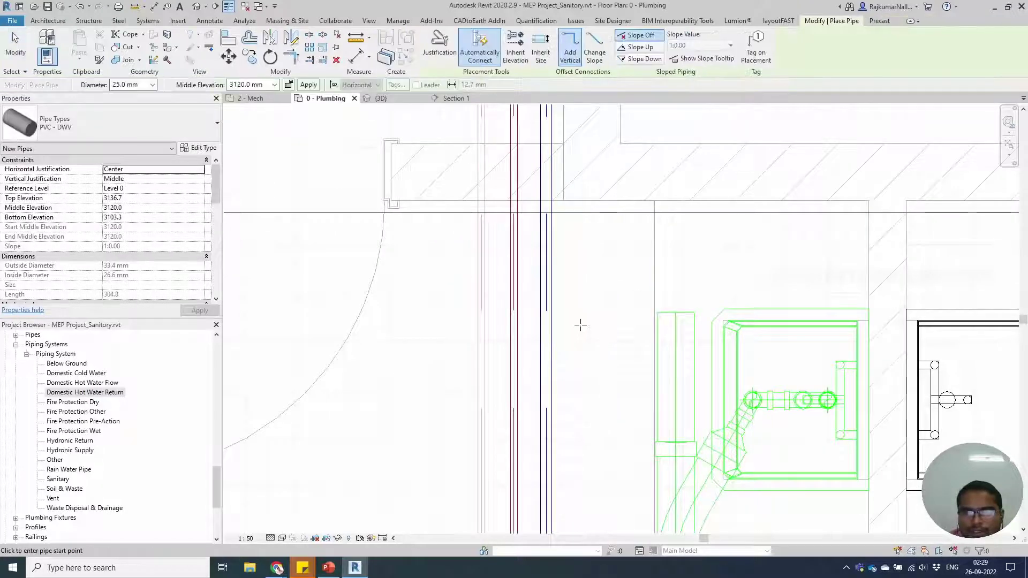
left_click(563, 235)
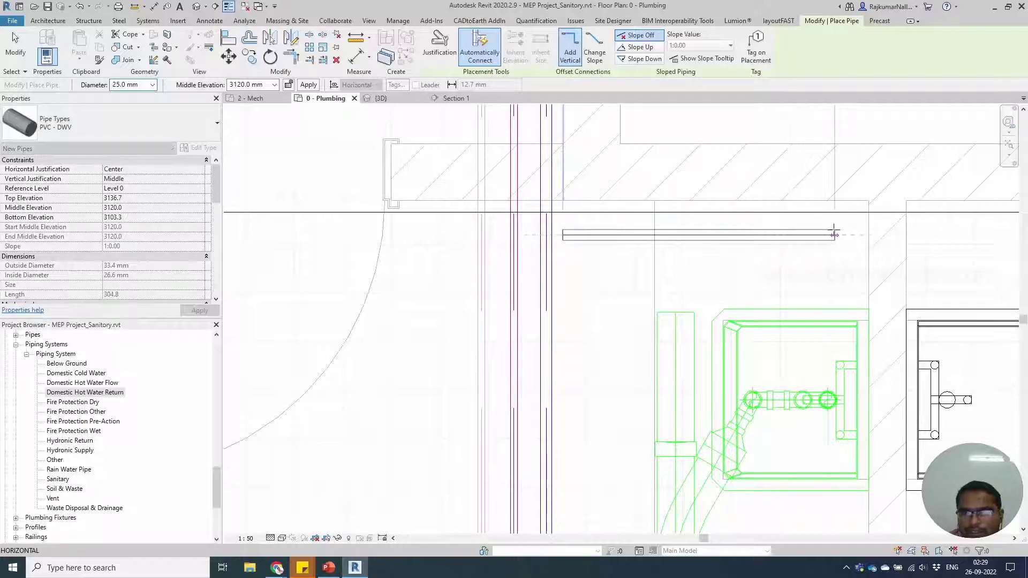
left_click(835, 234)
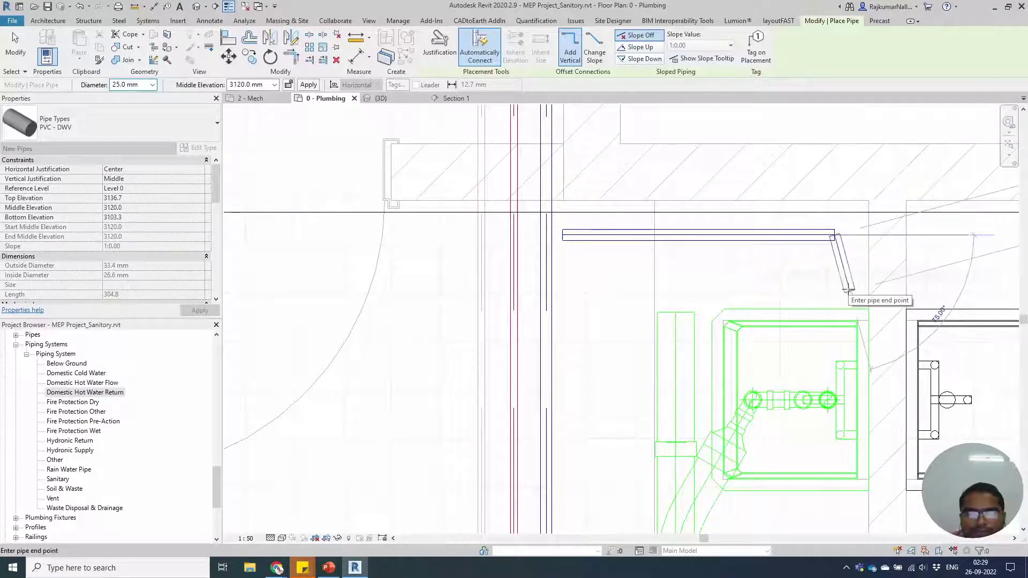
key("Escape")
scroll(502, 301, "down", 2)
key("Escape")
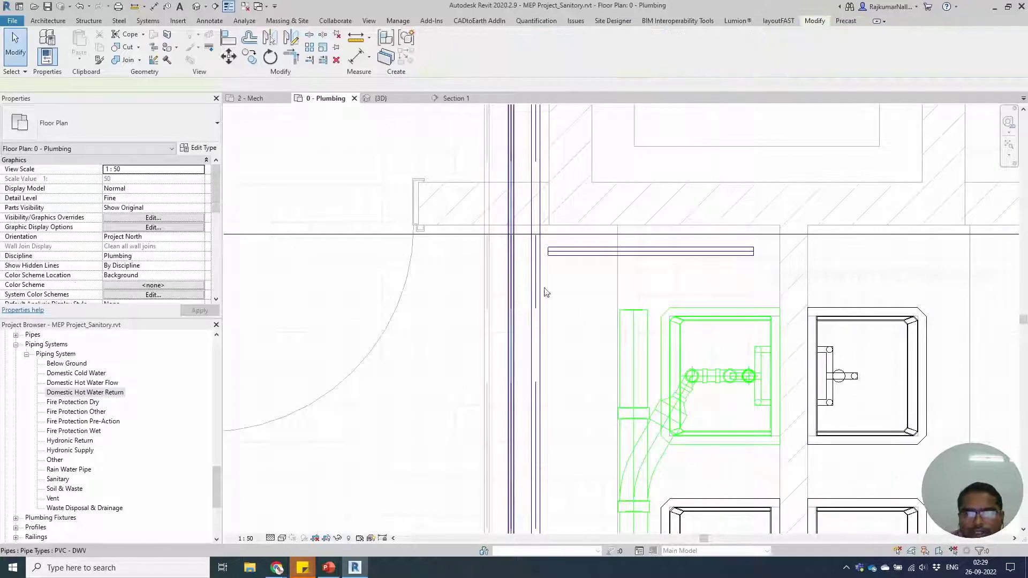
Draw two more parallel branch pipes below the first, ending at matching length above the sink.
key("p")
key("i")
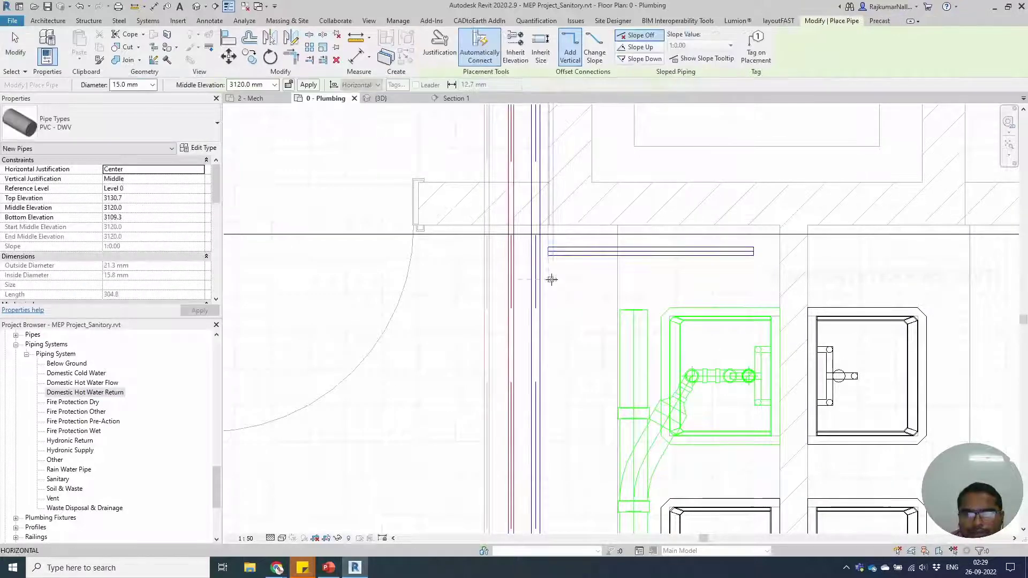
left_click(551, 279)
left_click(750, 279)
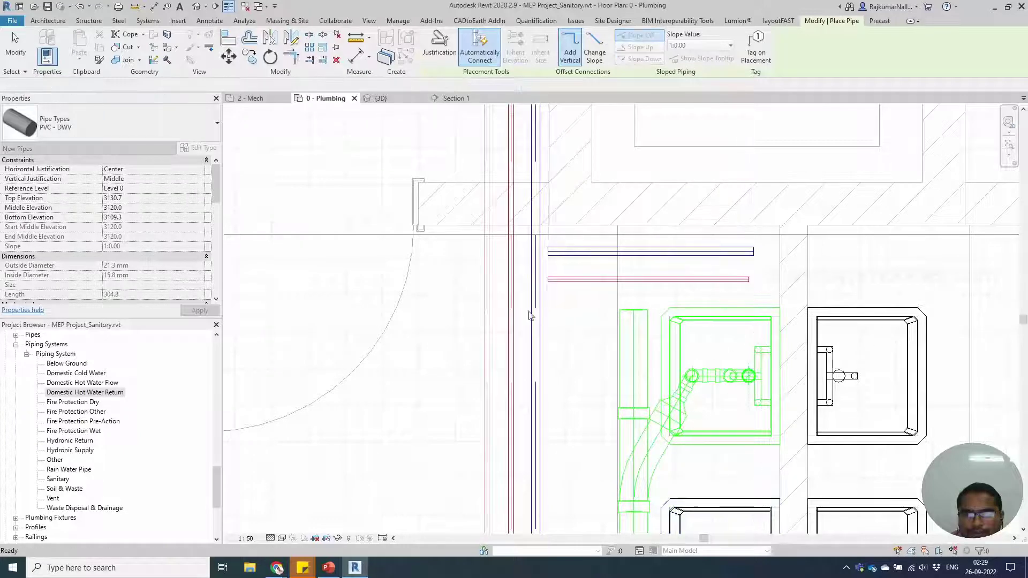
key("Escape")
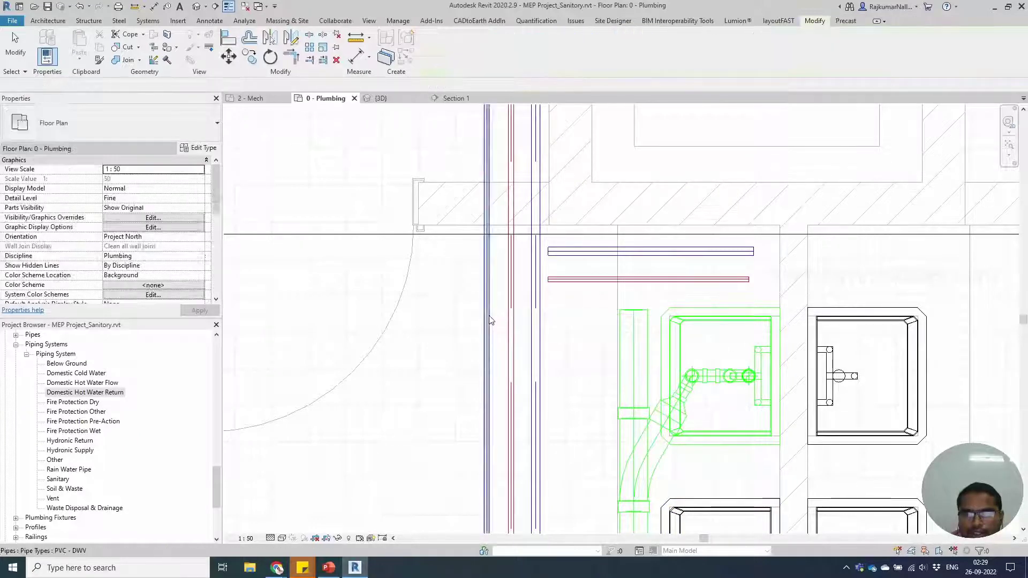
key("p")
key("i")
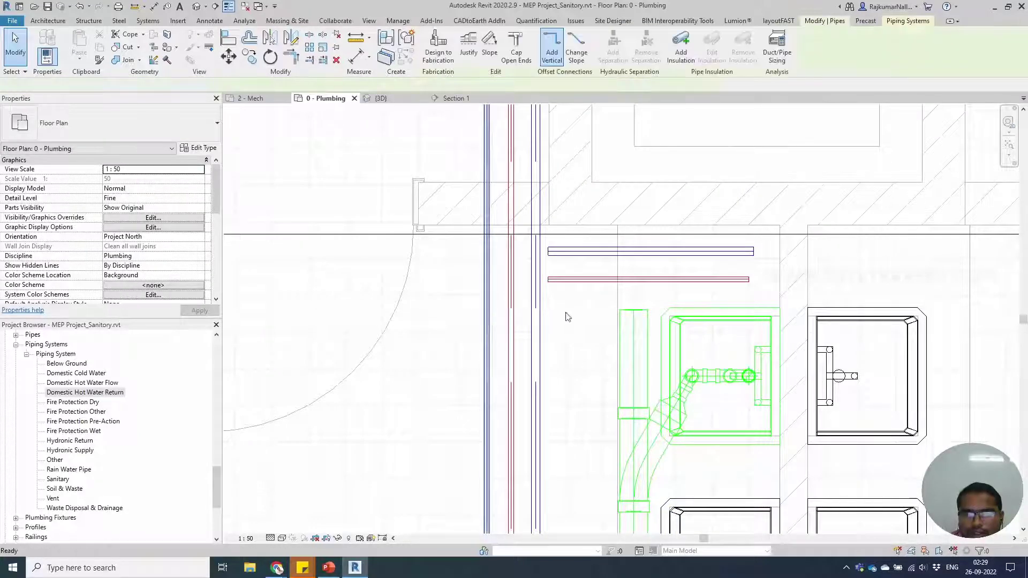
left_click(549, 300)
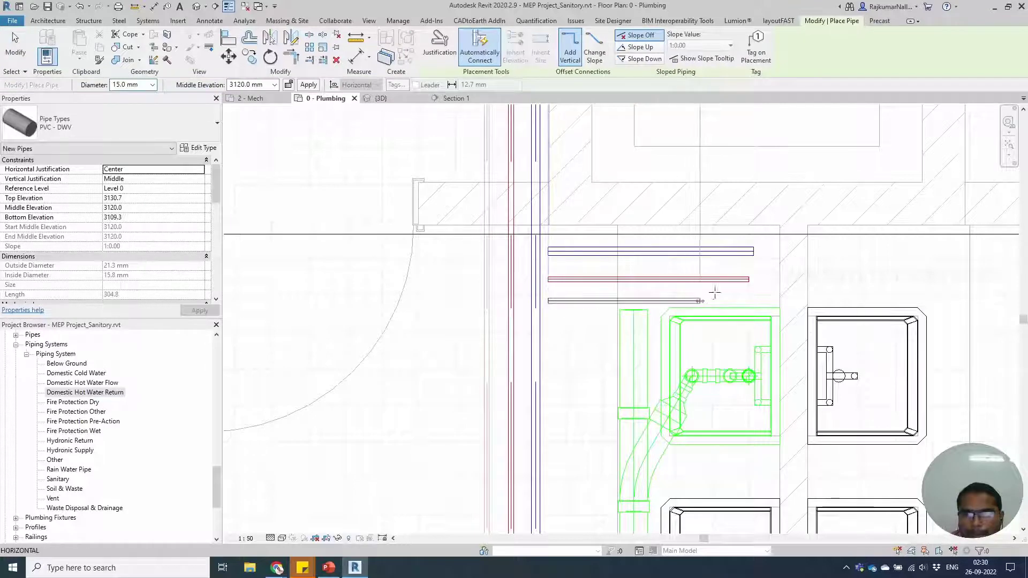
left_click(747, 296)
key("Escape")
key("Escape")
scroll(622, 280, "down", 3)
Frame the WC H risers and branches in the 0 - Plumbing plan and crossing-select the three branch pipes.
middle_click_drag(649, 417, 589, 238)
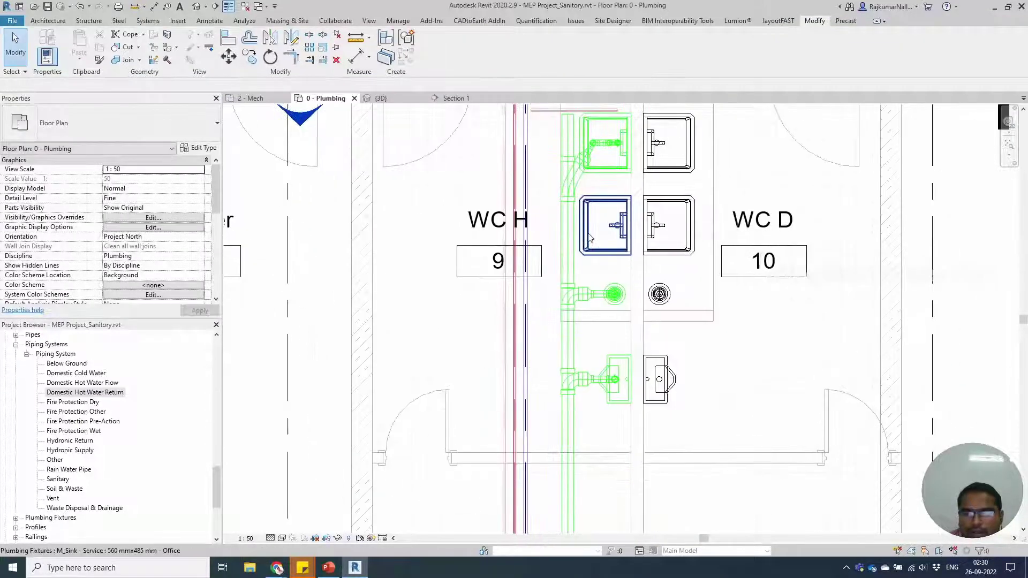
scroll(589, 239, "down", 3)
scroll(593, 225, "up", 2)
middle_click_drag(600, 182, 611, 271)
scroll(595, 257, "up", 3)
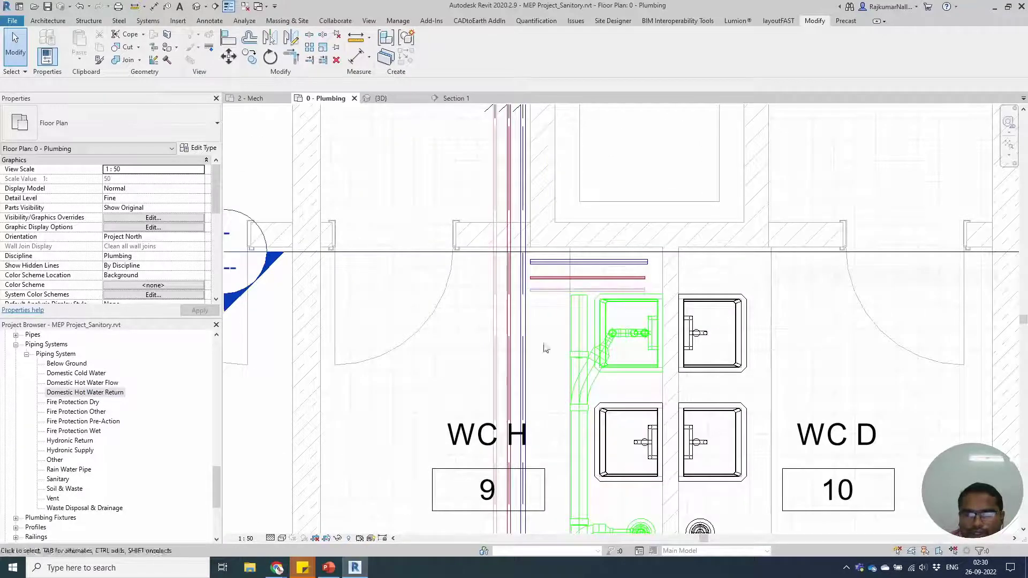
middle_click_drag(543, 346, 595, 389)
scroll(547, 292, "up", 2)
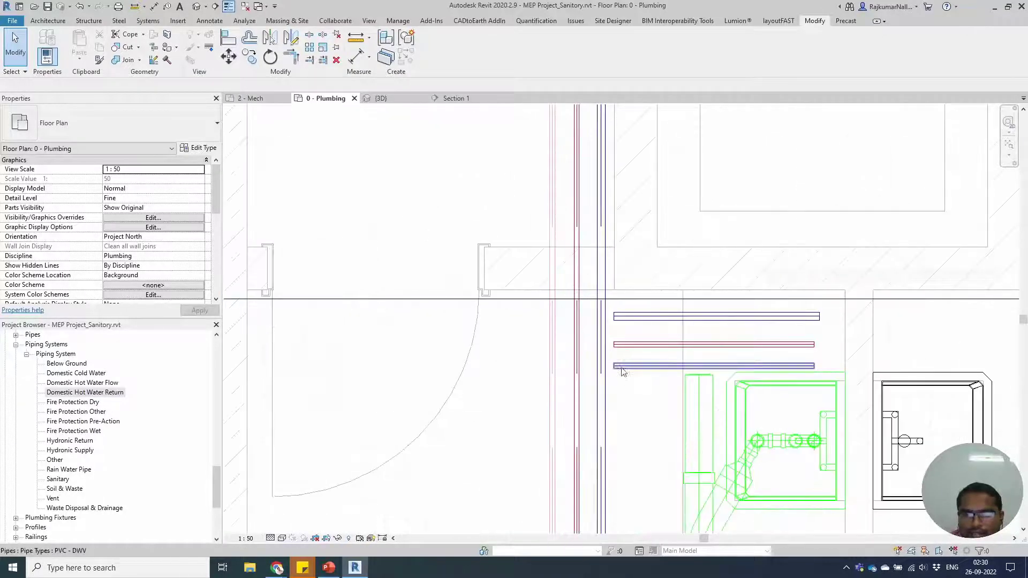
scroll(624, 364, "down", 2)
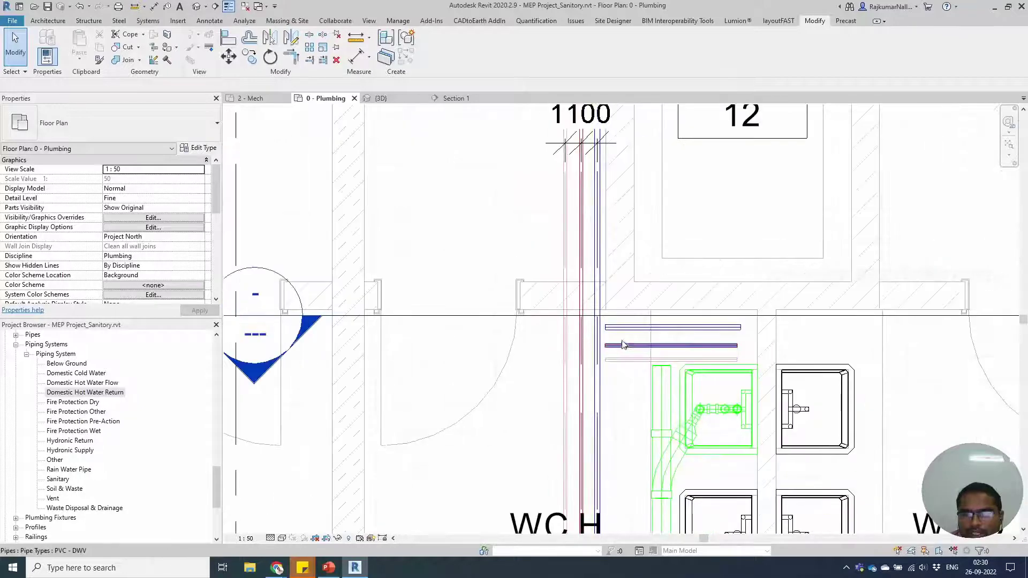
middle_click_drag(604, 357, 575, 300)
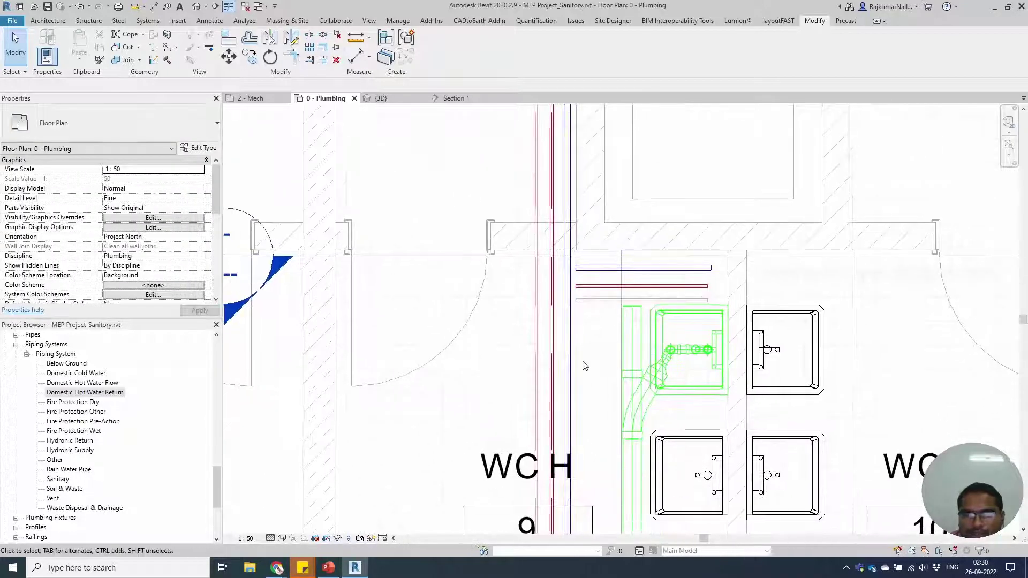
middle_click_drag(610, 362, 636, 401)
scroll(621, 356, "up", 1)
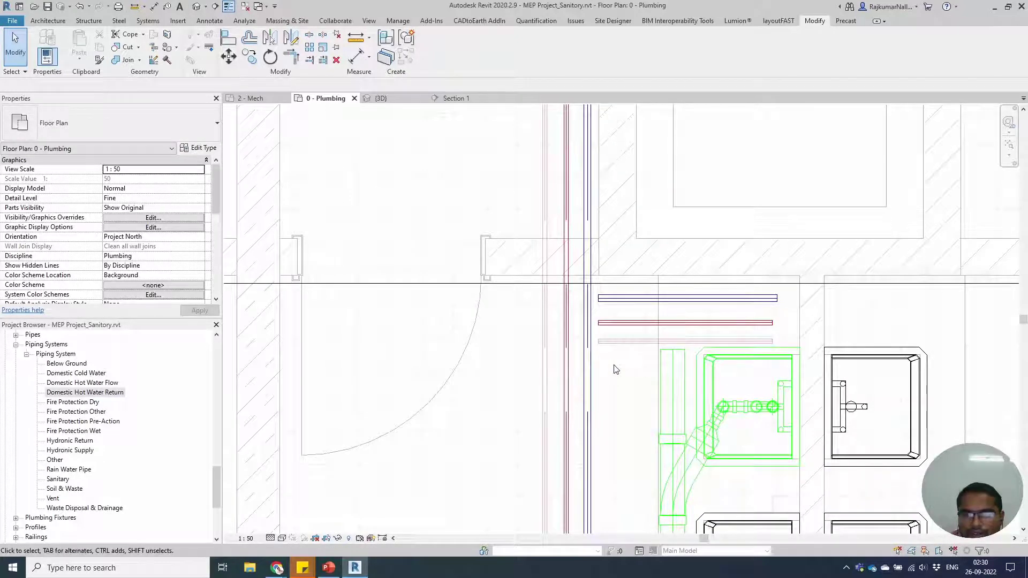
middle_click_drag(608, 331, 585, 340)
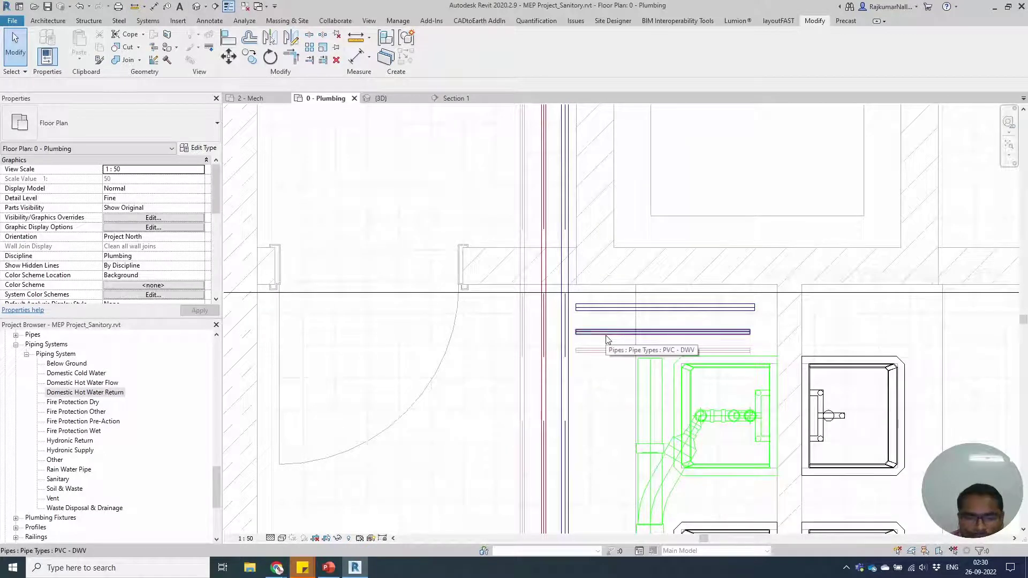
left_click_drag(609, 358, 597, 304)
scroll(597, 311, "down", 5)
key("Escape")
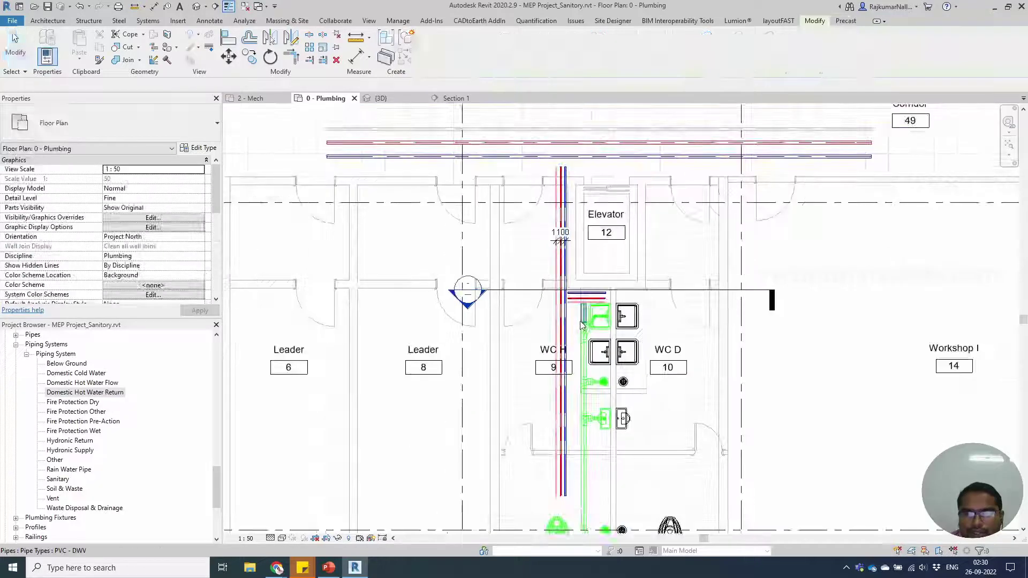
Open Section 1 and bring Level 0 and the branch pipes into view.
double_click(458, 291)
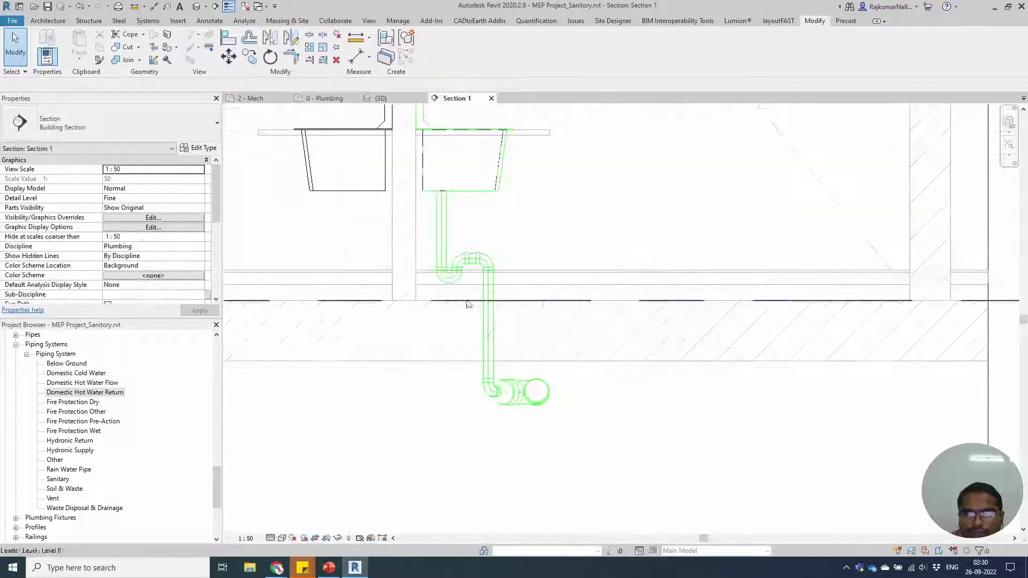
scroll(529, 372, "down", 3)
middle_click_drag(537, 166, 567, 420)
middle_click_drag(559, 358, 573, 413)
middle_click_drag(590, 452, 604, 335)
middle_click_drag(601, 373, 597, 346)
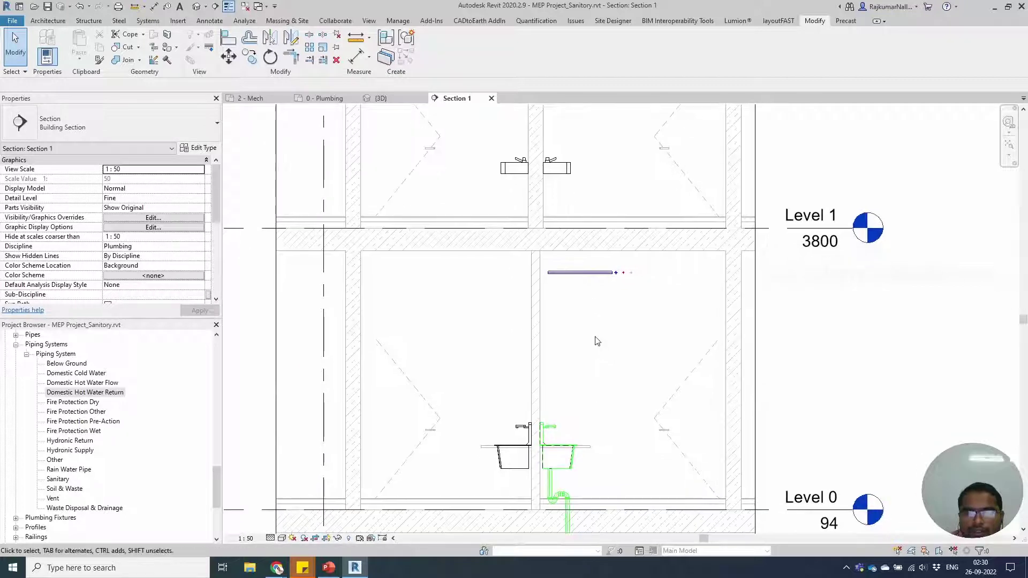
scroll(624, 277, "up", 3)
Nudge the three branch pipes down to a 3020 mm middle elevation.
left_click_drag(528, 308, 509, 257)
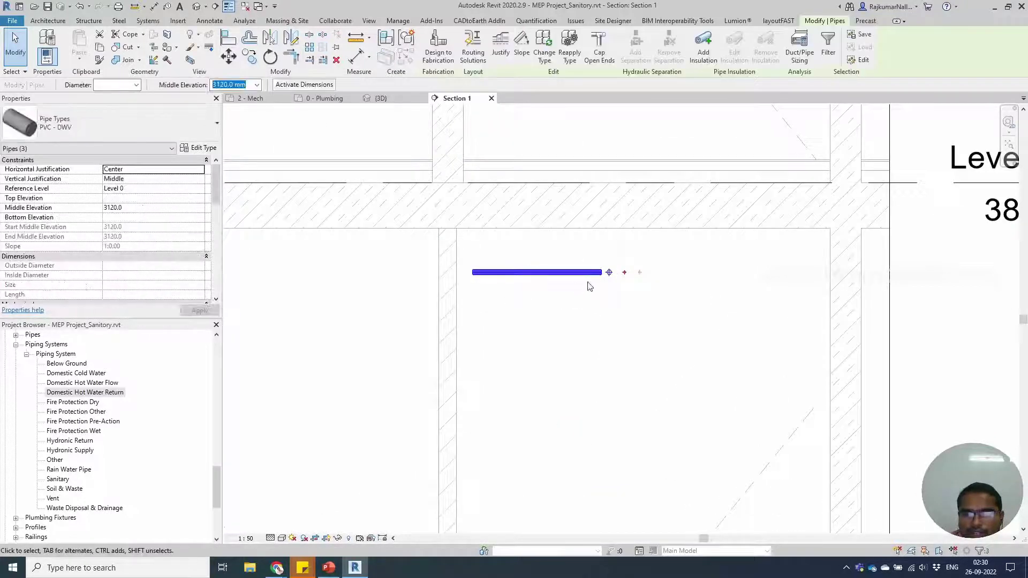
scroll(592, 283, "up", 3)
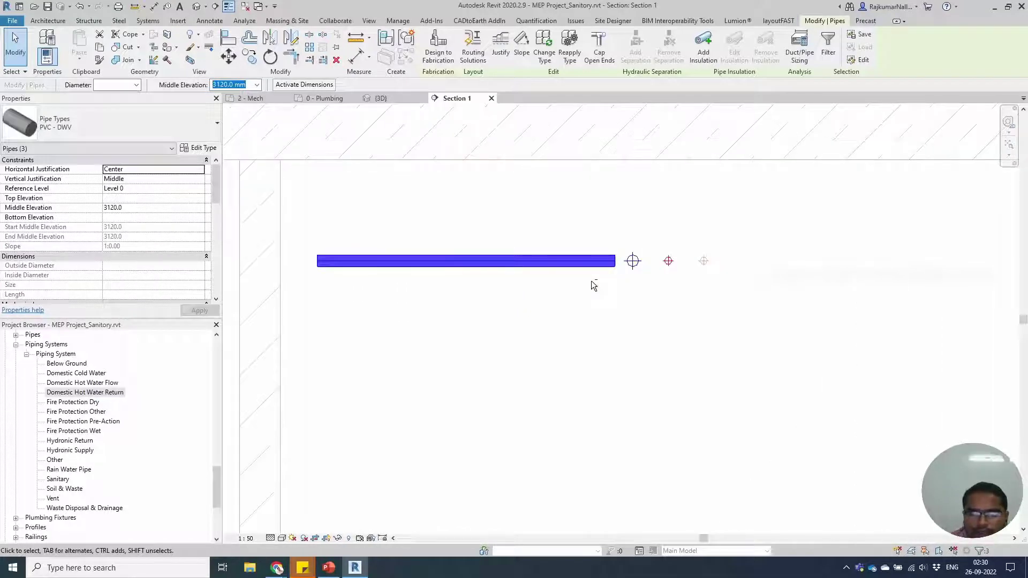
key("Down")
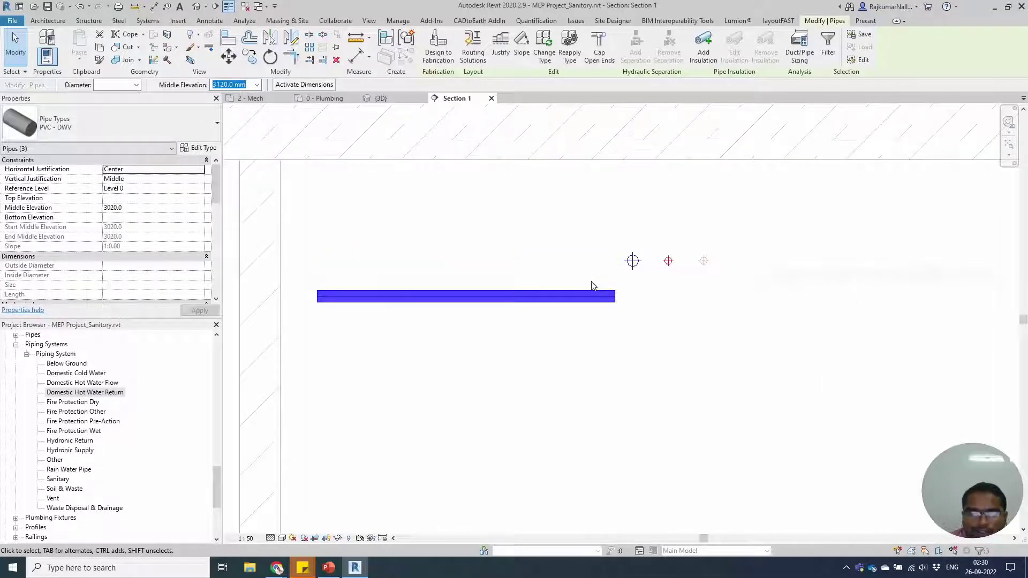
key("Escape")
left_click_drag(508, 343, 449, 260)
key("Down")
key("Escape")
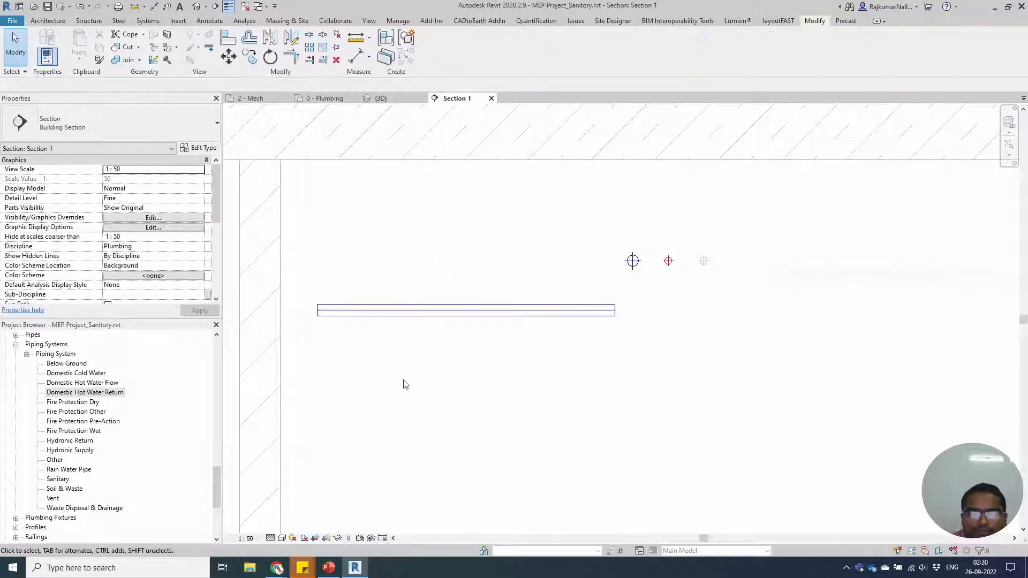
In the plumbing plan, join the blue riser and blue branch with an elbow using Trim/Extend to Corner.
left_click(357, 100)
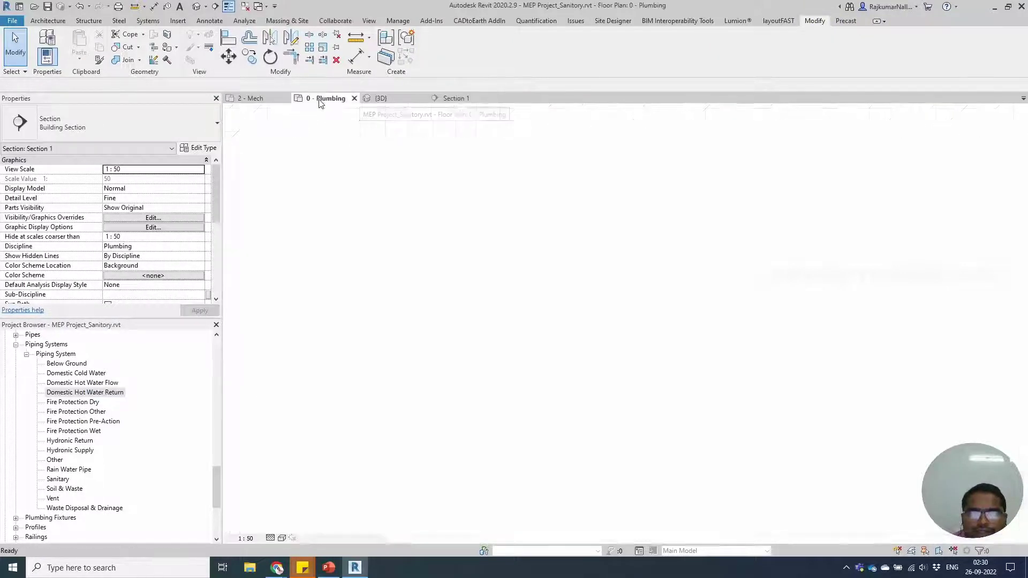
scroll(574, 298, "up", 3)
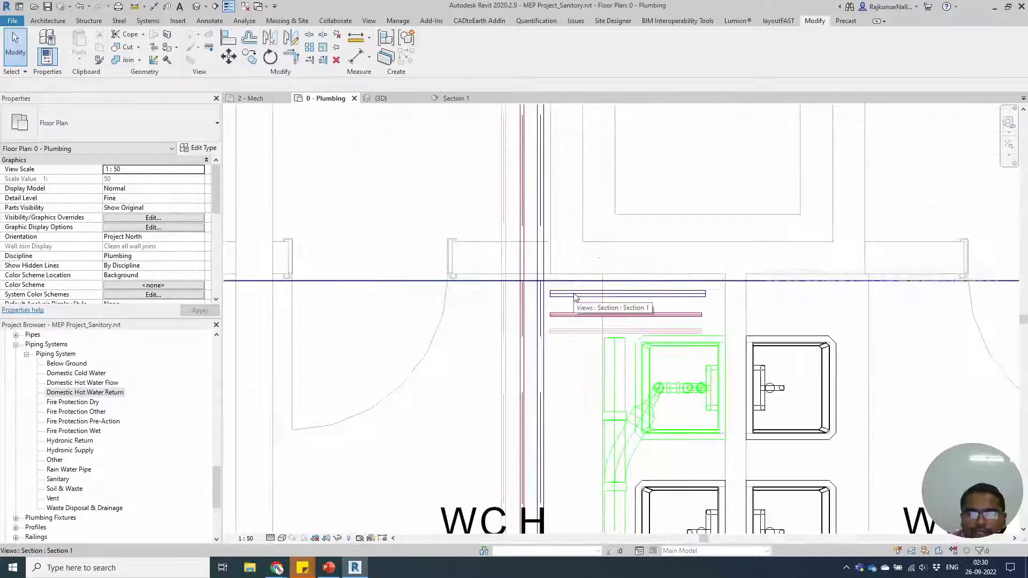
left_click(309, 60)
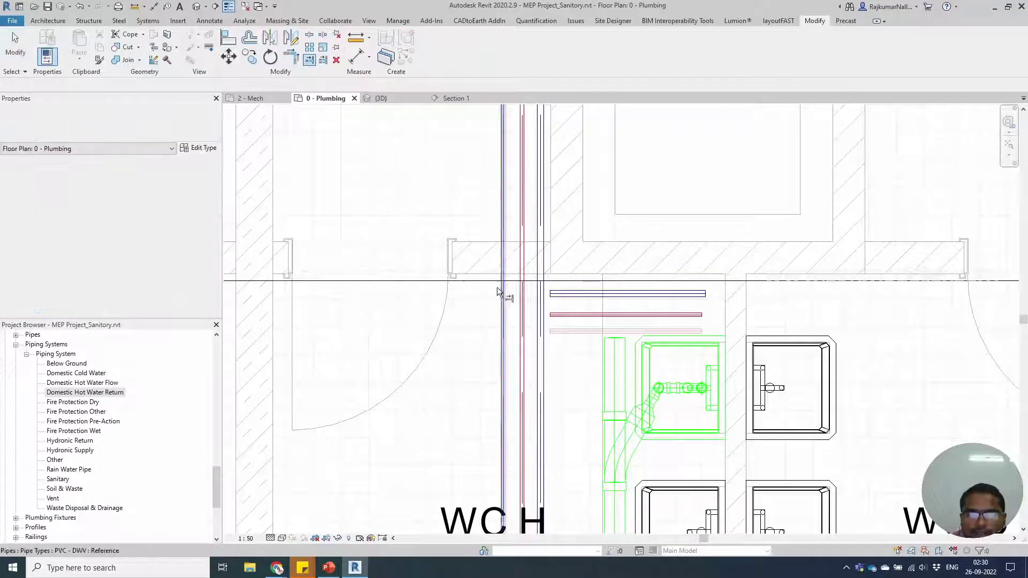
left_click(541, 339)
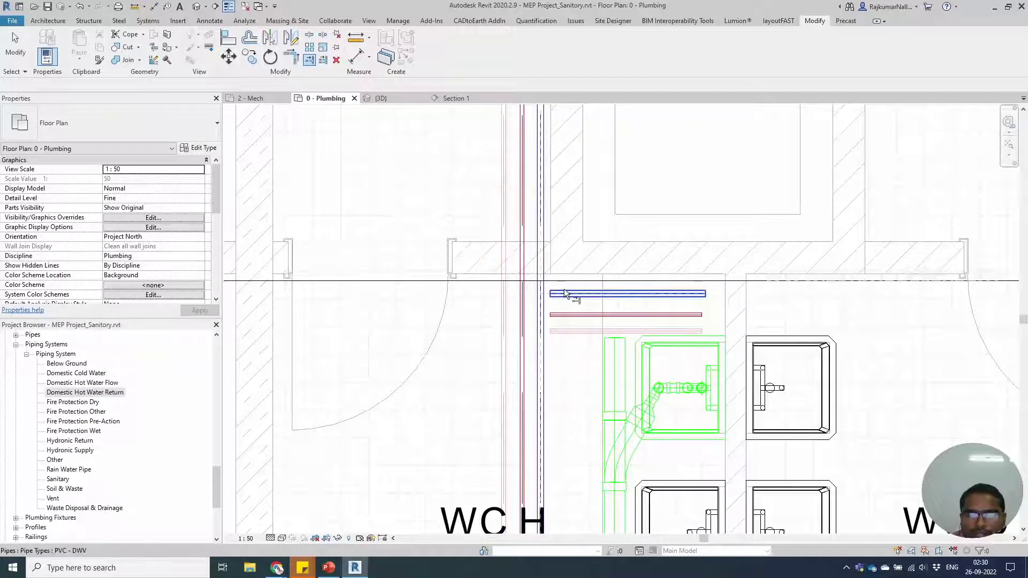
left_click(564, 292)
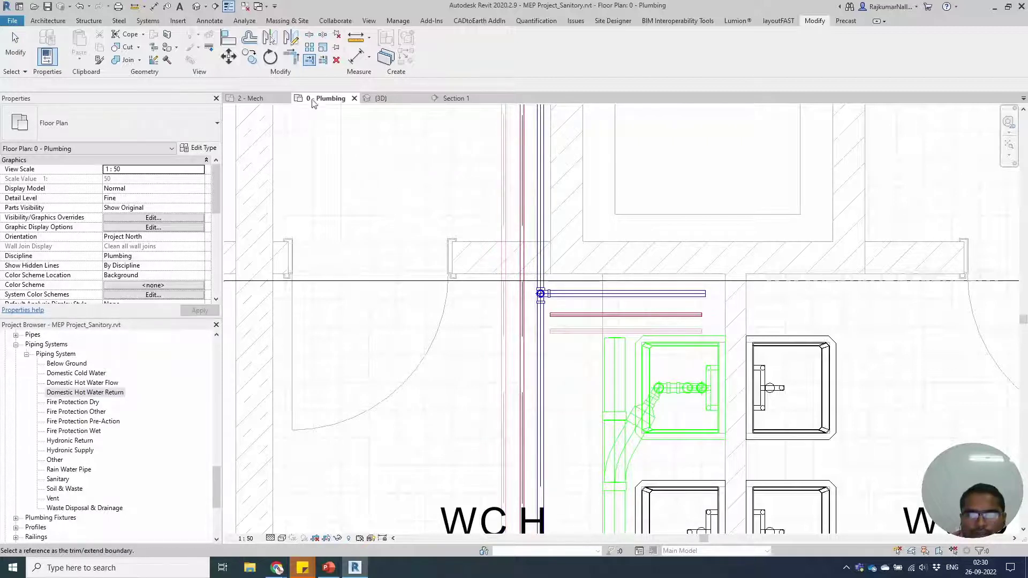
key("Escape")
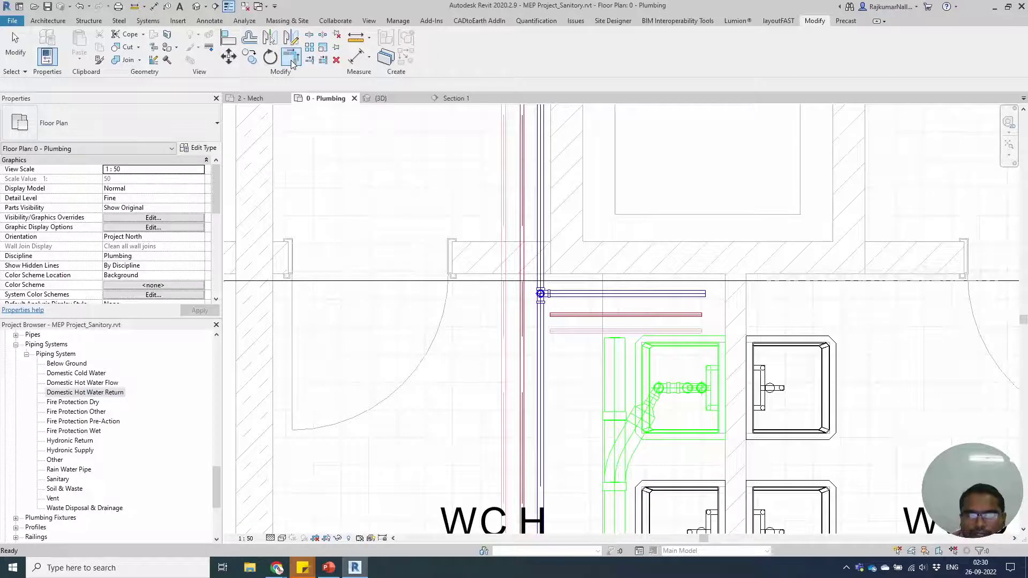
Join the red branch to the red riser with an elbow the same way.
left_click(292, 62)
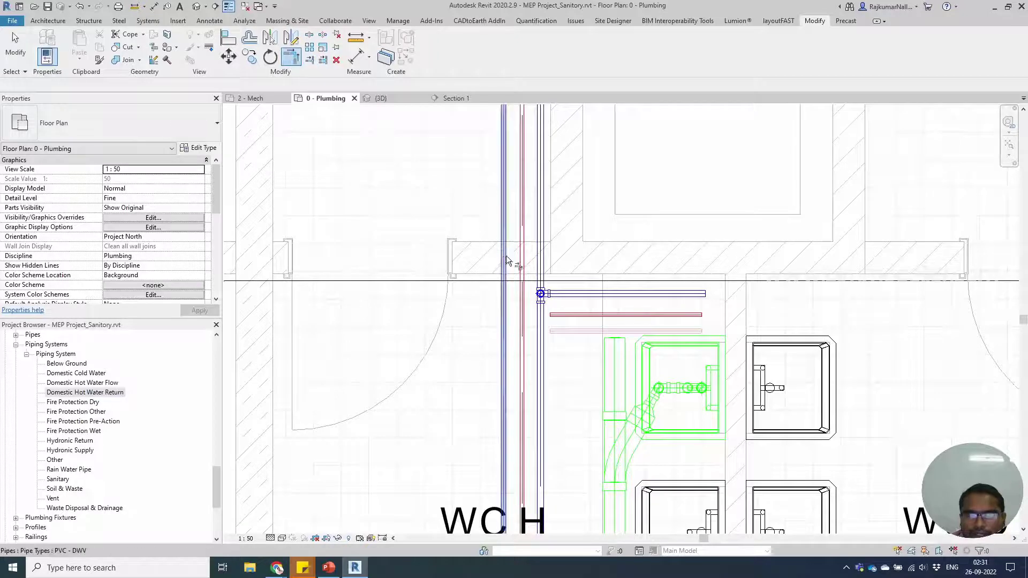
left_click(567, 314)
left_click(522, 324)
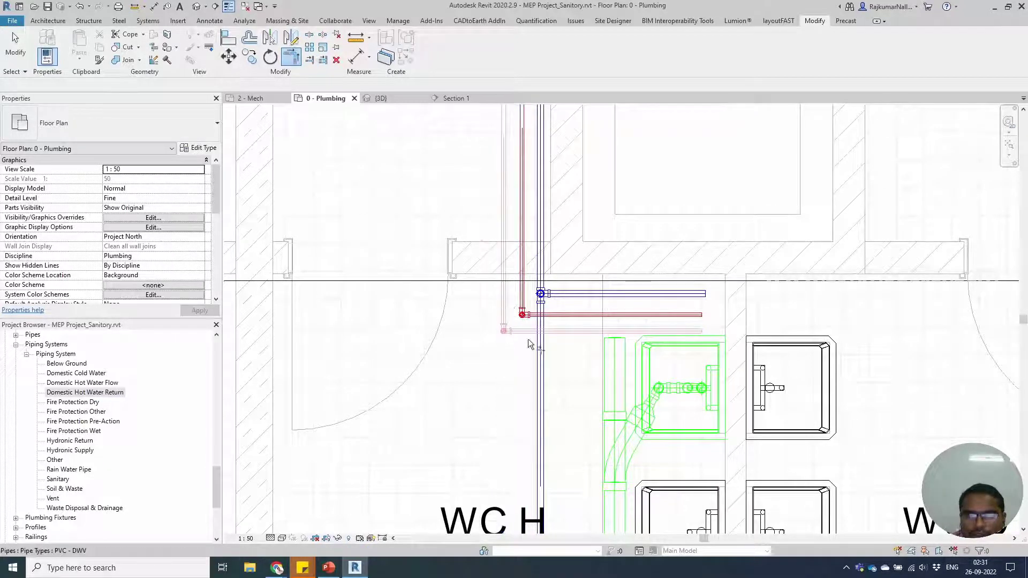
key("Escape")
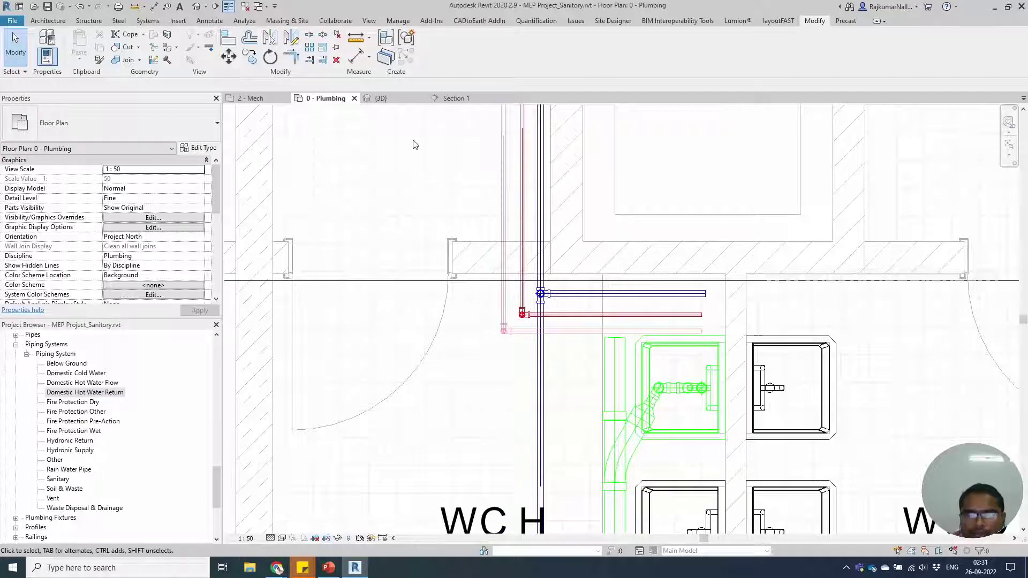
Orbit and zoom the {3D} view close to the blue and red branch-to-riser elbows.
left_click(380, 98)
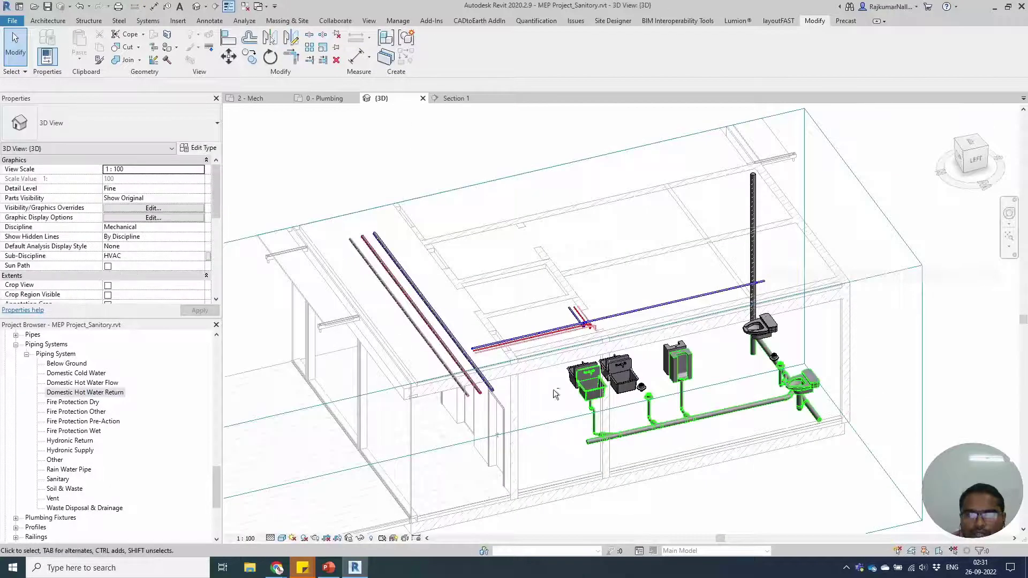
middle_click_drag(519, 335, 605, 375, "shift")
scroll(609, 374, "up", 4)
scroll(532, 275, "up", 4)
middle_click_drag(602, 272, 478, 360, "shift")
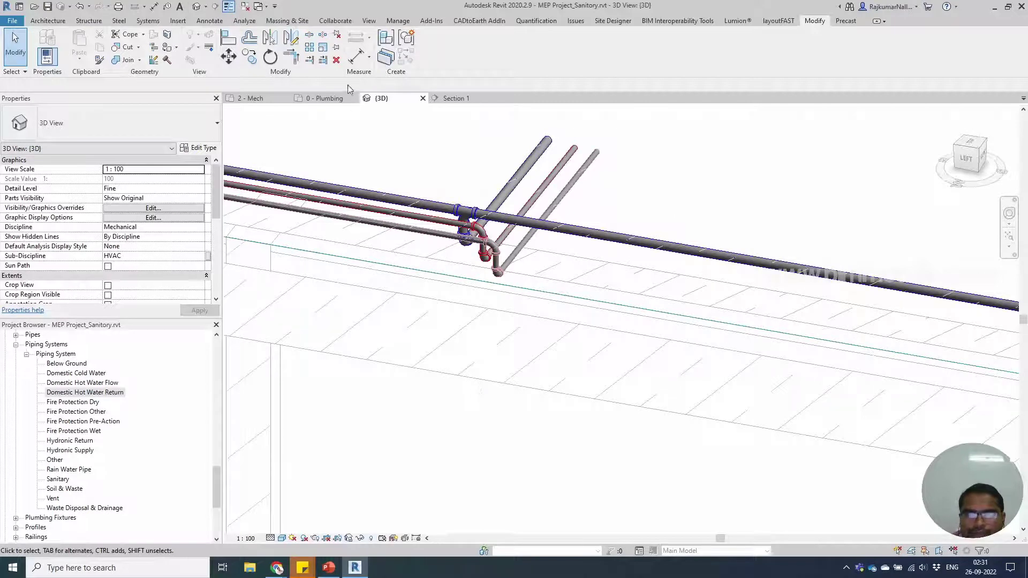
Extend the blue branch pipe further right from its end.
left_click(332, 98)
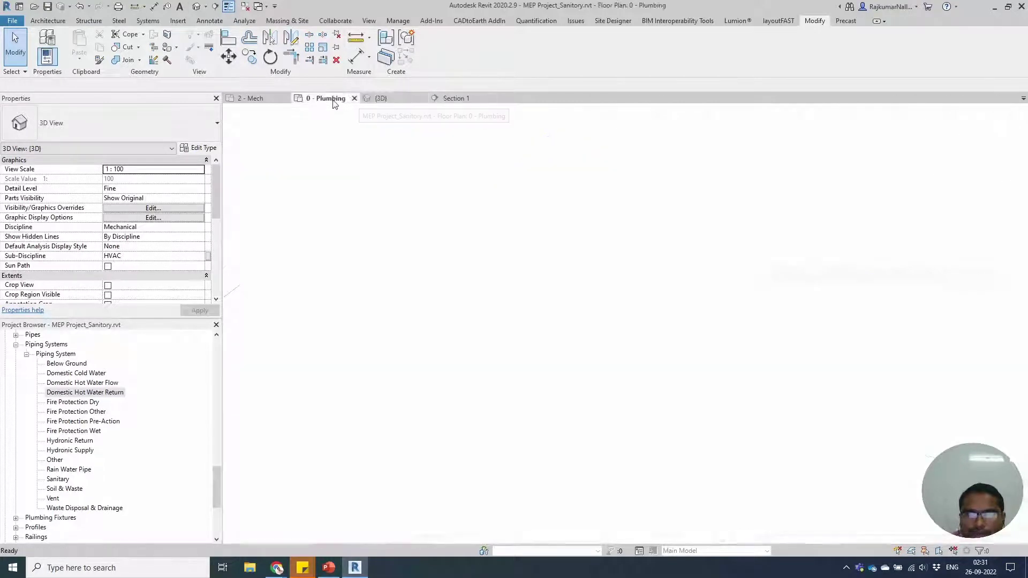
middle_click_drag(656, 364, 567, 352)
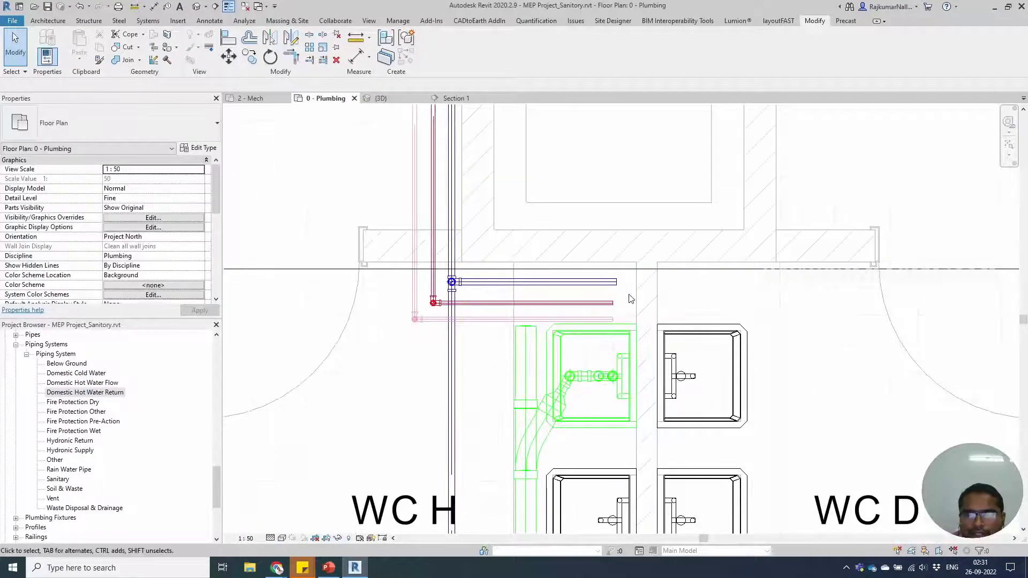
left_click(617, 284)
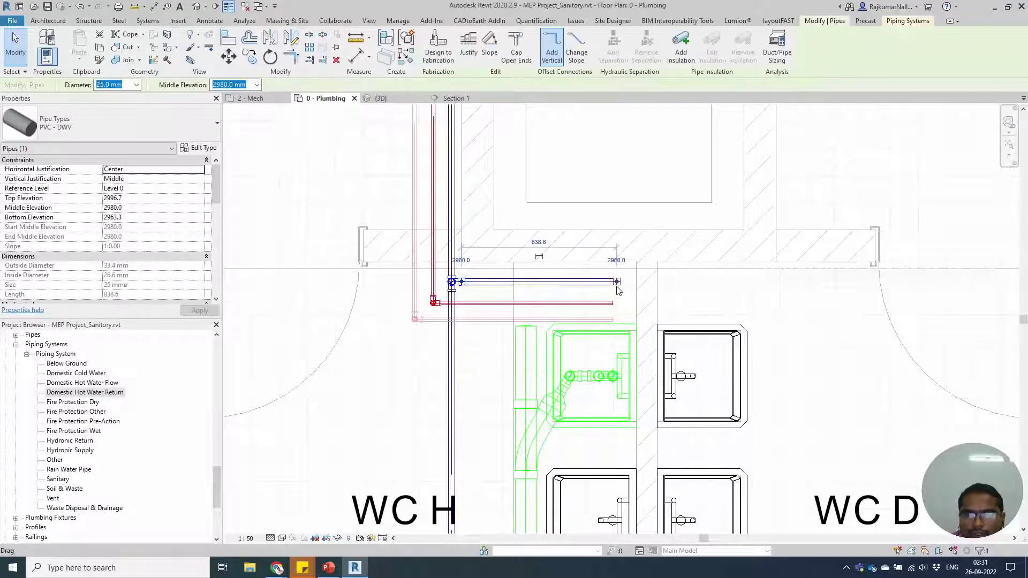
right_click(619, 290)
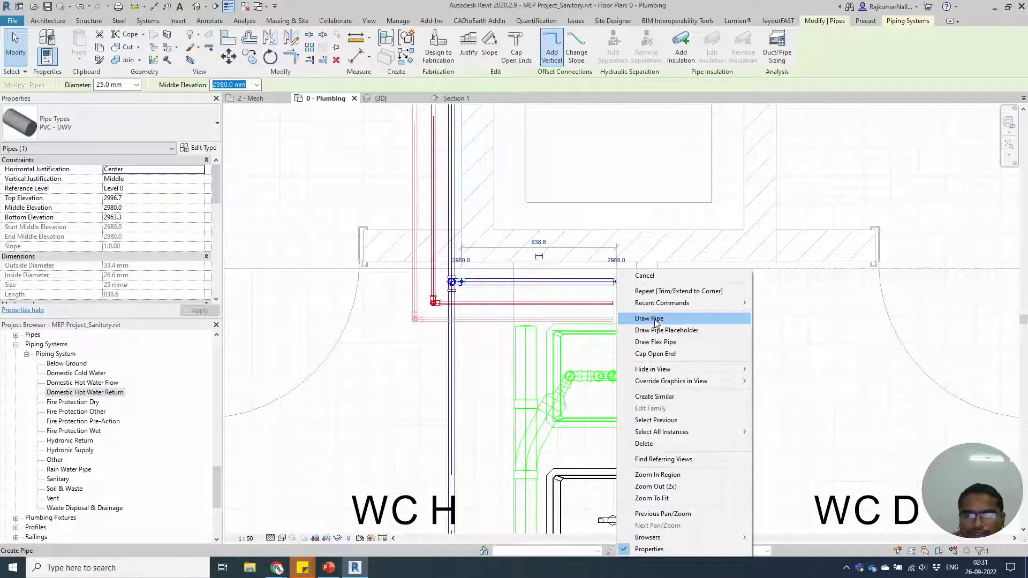
left_click(656, 322)
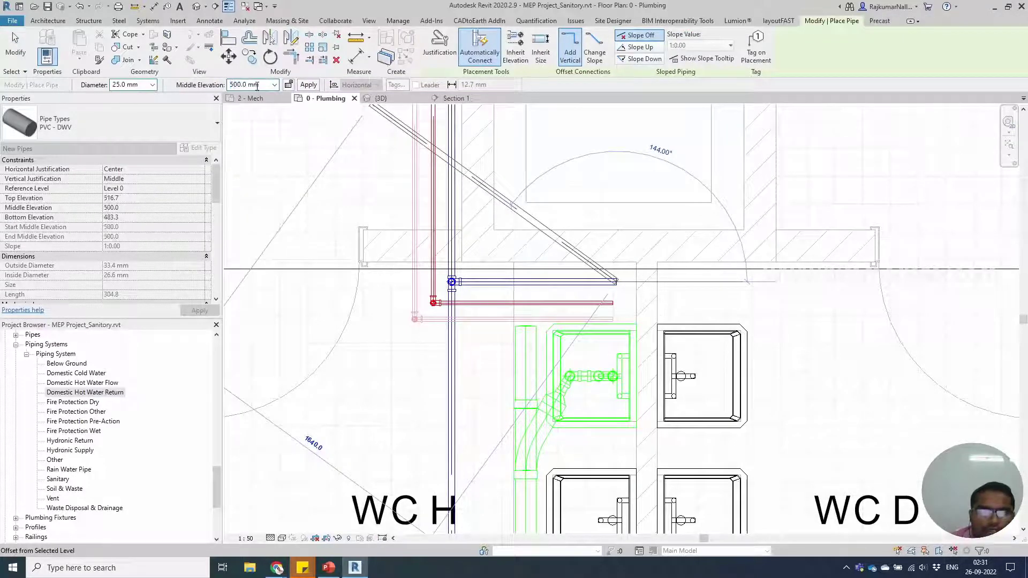
left_click(648, 281)
key("Escape")
key("Escape")
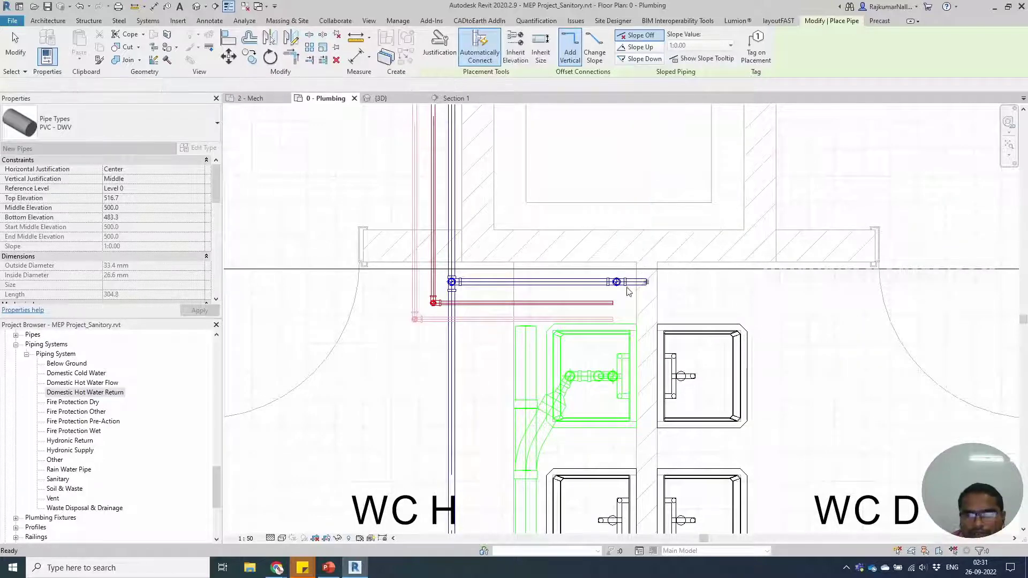
Draw the red and faint pink pipe extensions at 500 mm to end beside the blue drop.
left_click(612, 304)
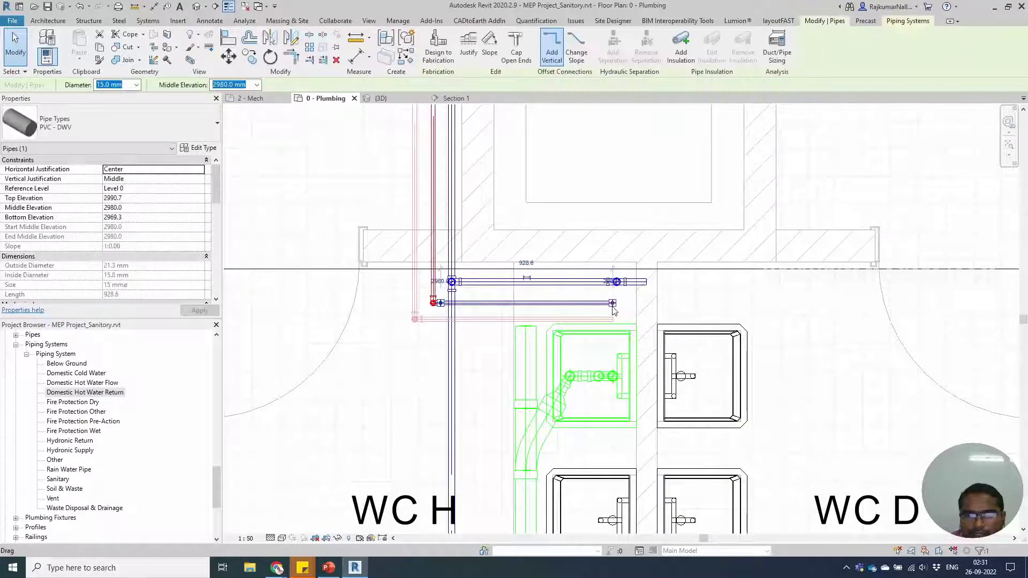
key("p")
key("i")
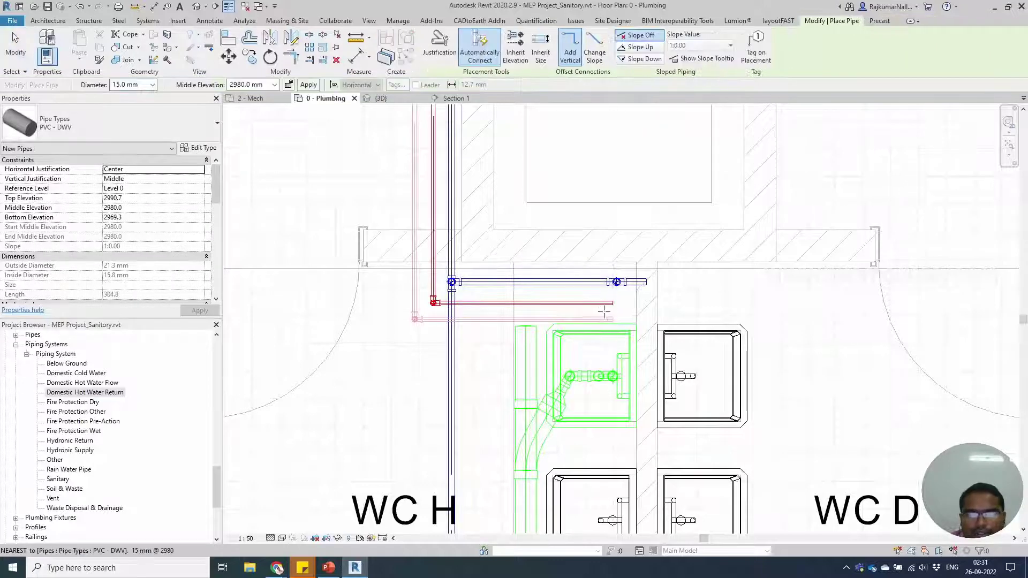
left_click(612, 304)
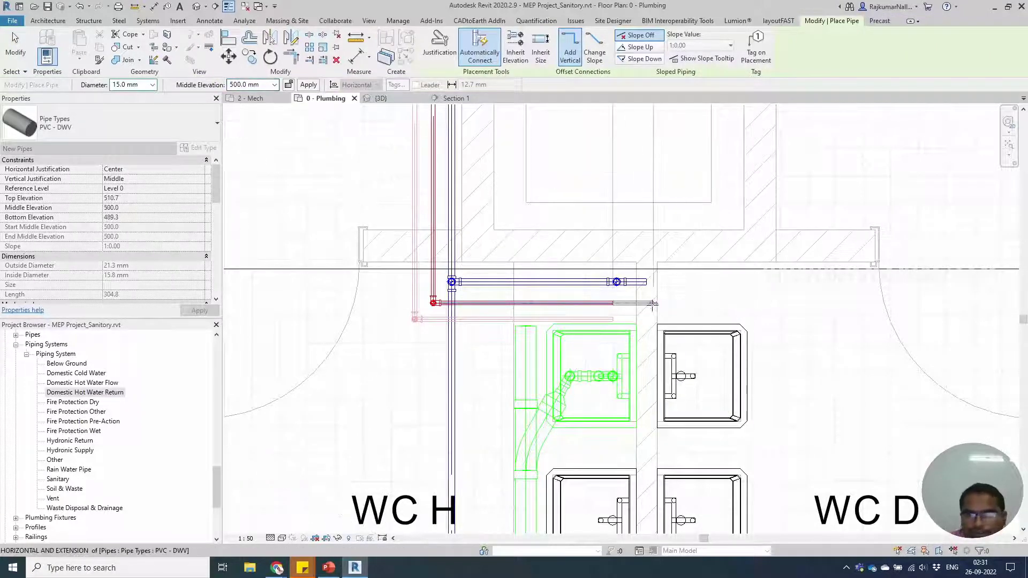
left_click(647, 303)
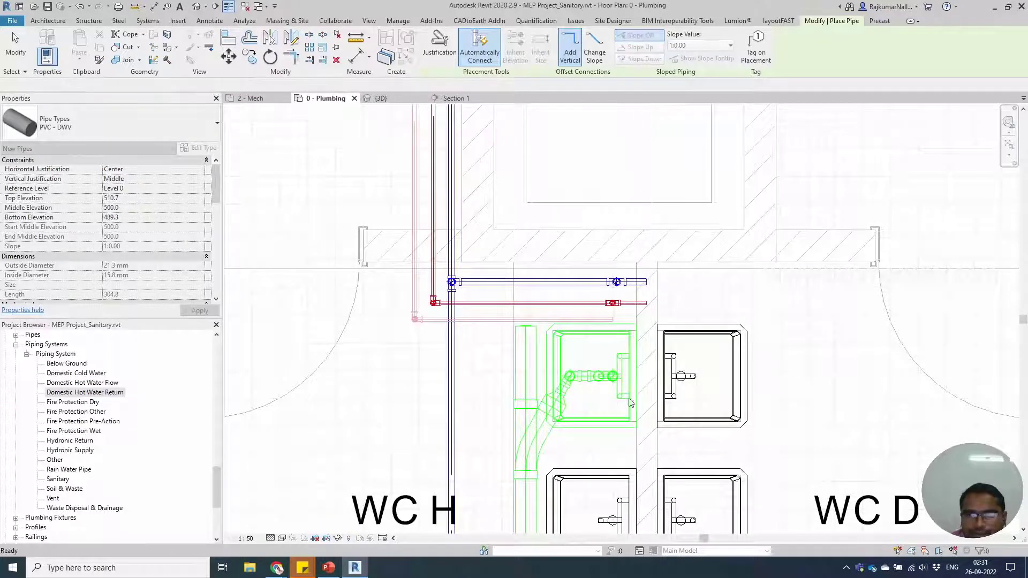
key("Escape")
key("Escape")
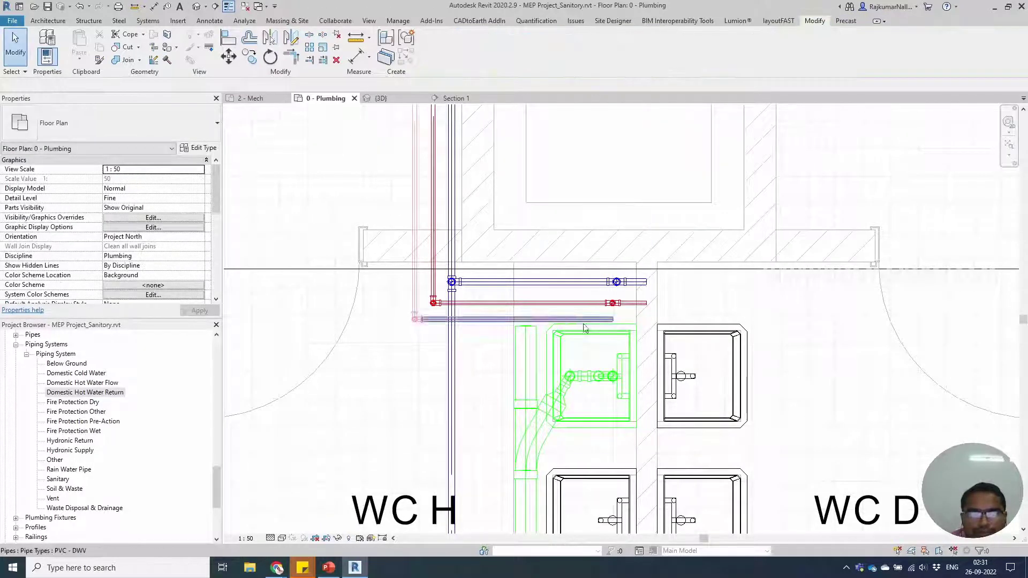
key("p")
key("i")
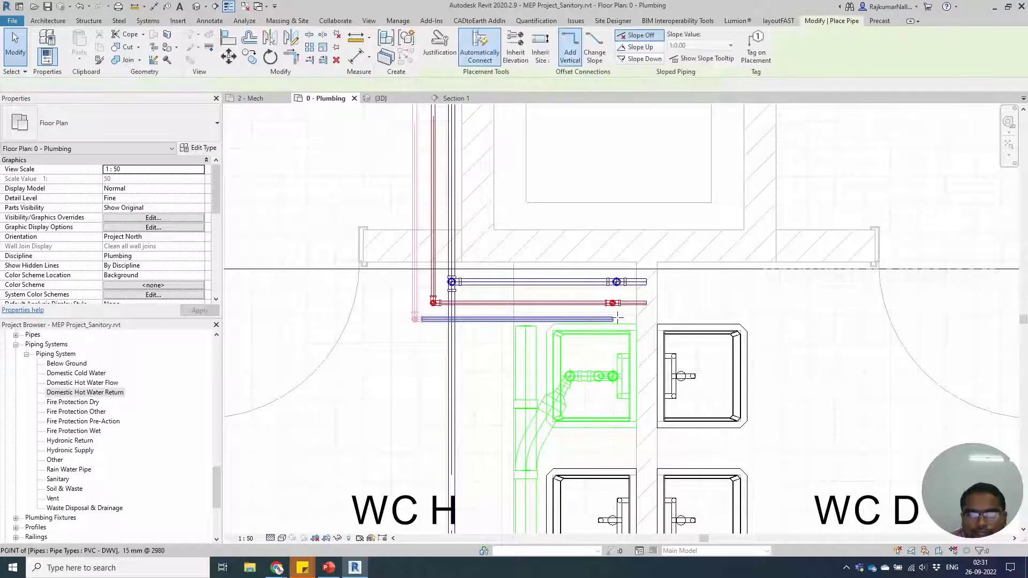
left_click(617, 318)
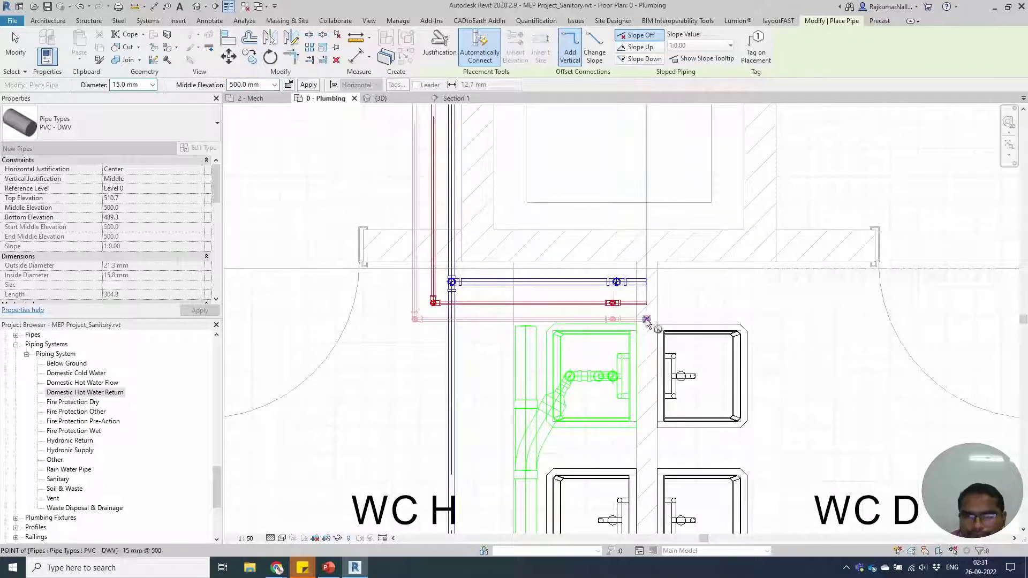
left_click(646, 320)
scroll(648, 321, "up", 3)
key("Escape")
key("Escape")
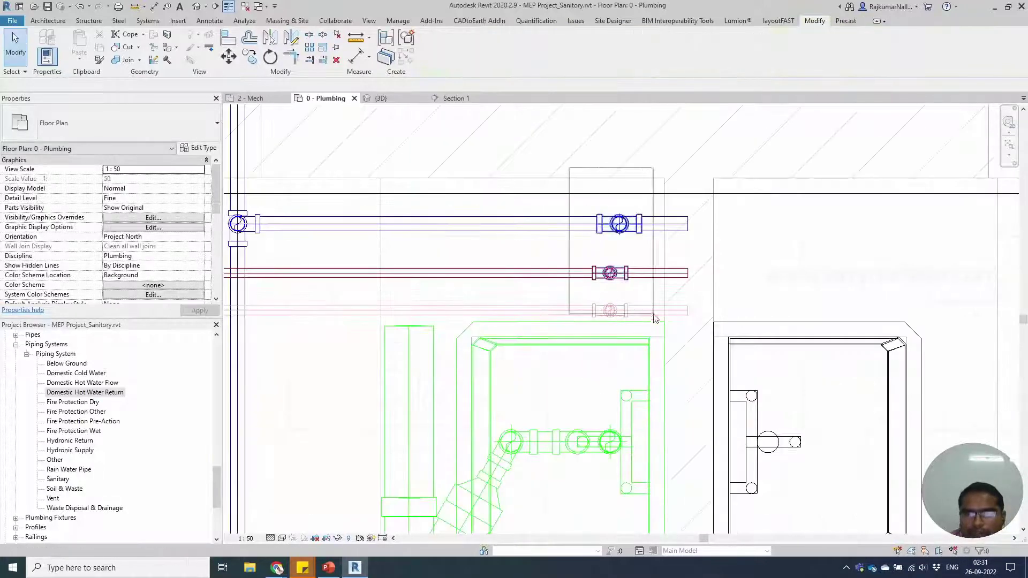
Nudge the three pipe-end fittings left so the drops line up, then check them in plan.
left_click_drag(659, 327, 659, 326)
scroll(659, 324, "up", 2)
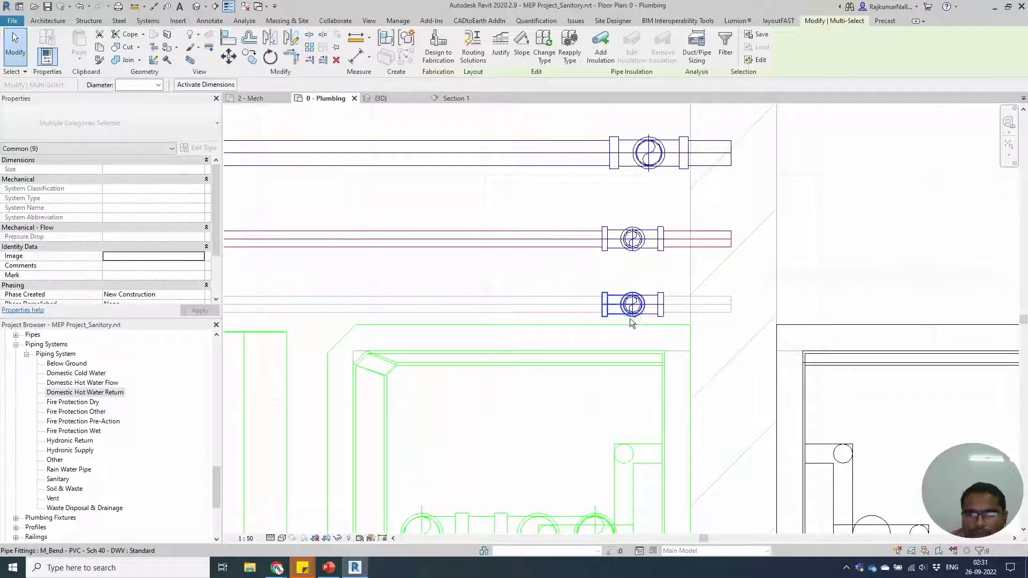
key("Left")
key("Escape")
middle_click_drag(555, 360, 519, 505)
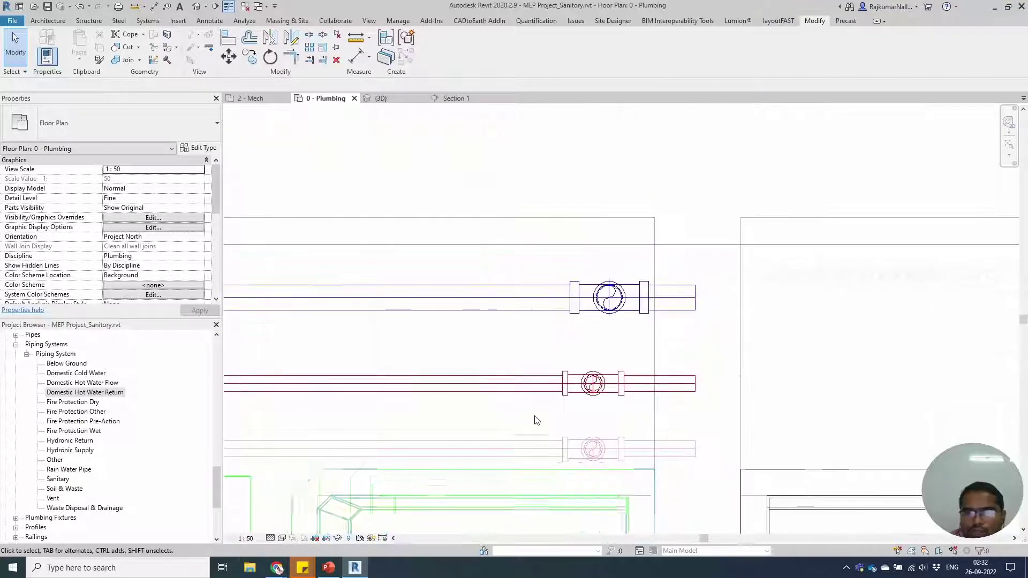
scroll(536, 418, "down", 1)
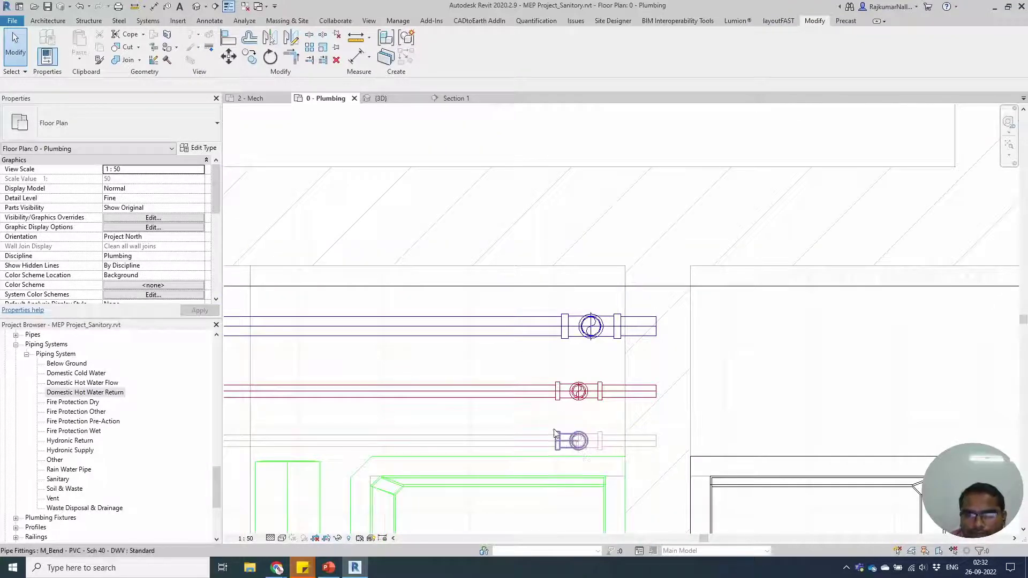
left_click(551, 286)
left_click_drag(535, 372, 609, 457)
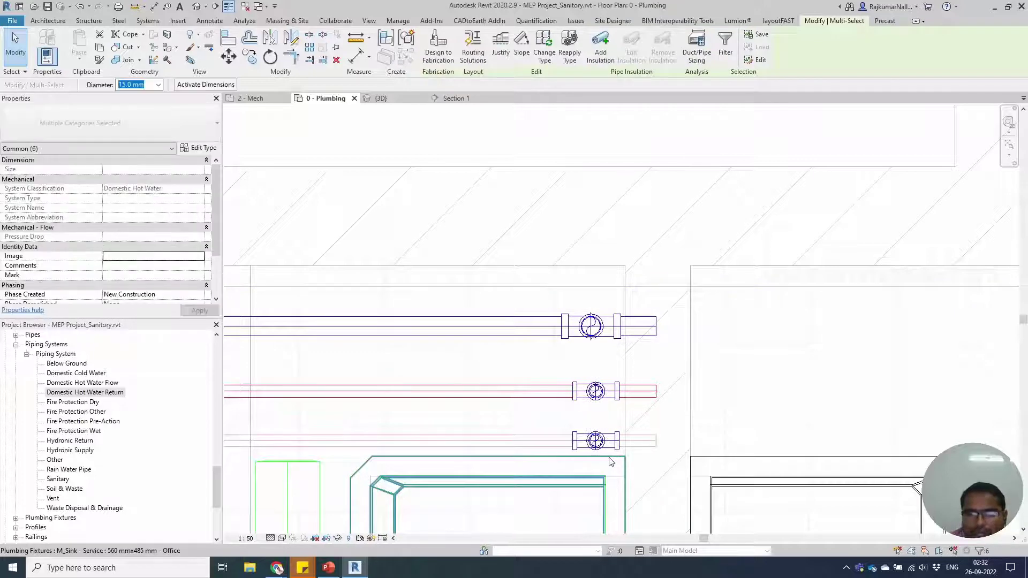
key("Escape")
scroll(583, 230, "down", 3)
middle_click_drag(586, 384, 617, 287)
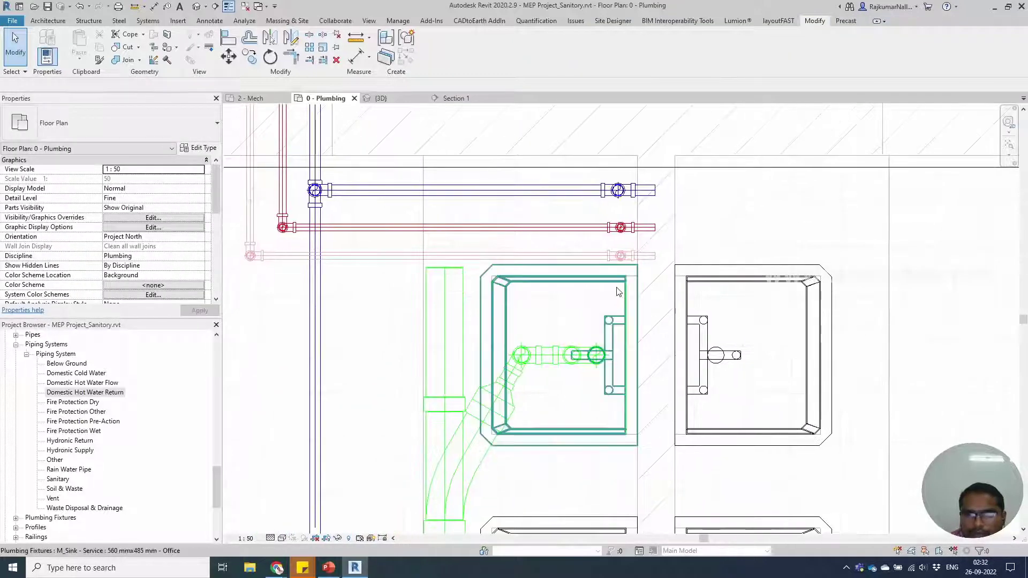
scroll(514, 351, "down", 2)
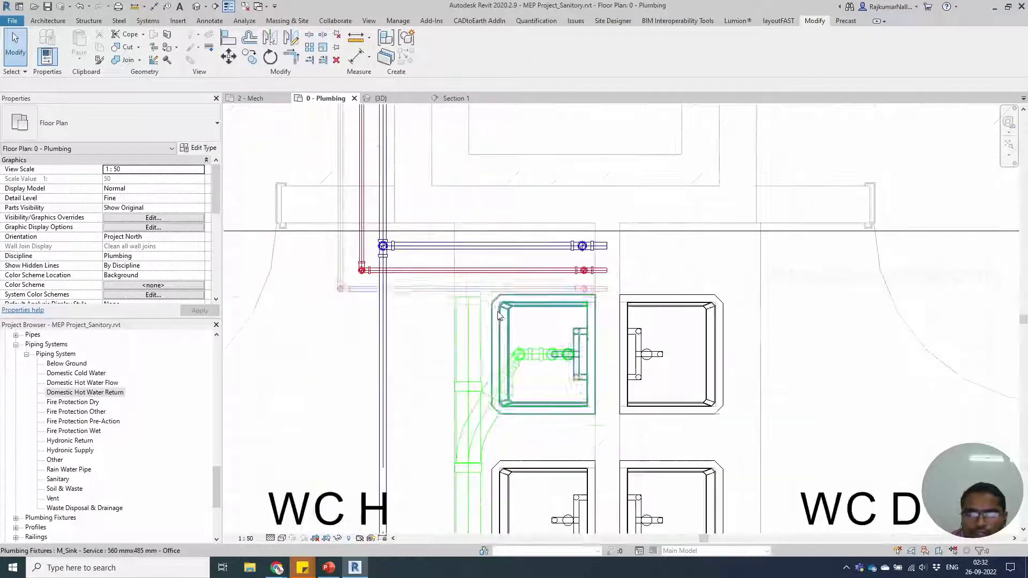
Orbit the 3D view to a side elevation showing the three drops beside the sink.
left_click(383, 99)
scroll(538, 300, "down", 4)
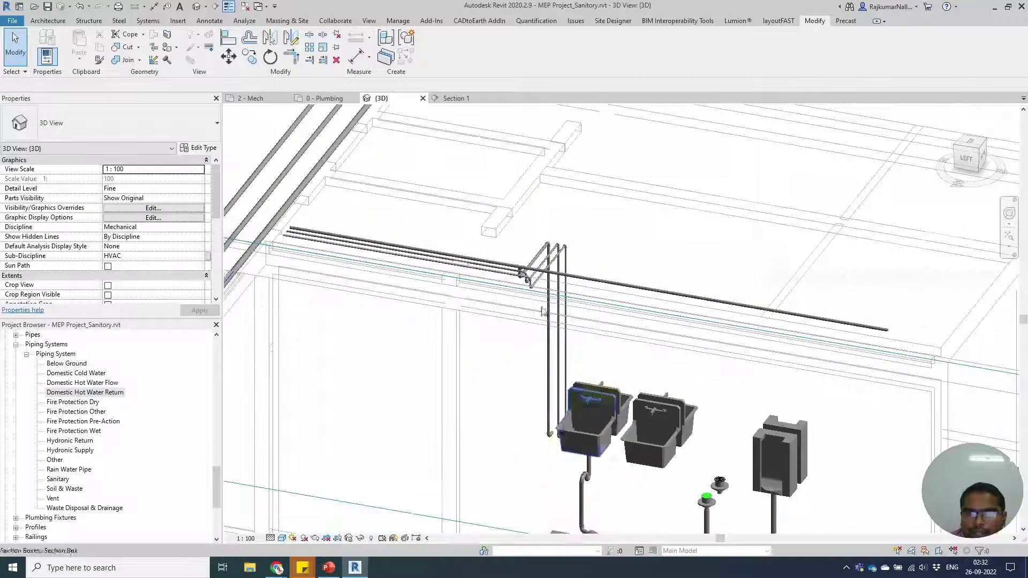
middle_click_drag(566, 411, 568, 362)
scroll(574, 425, "up", 3)
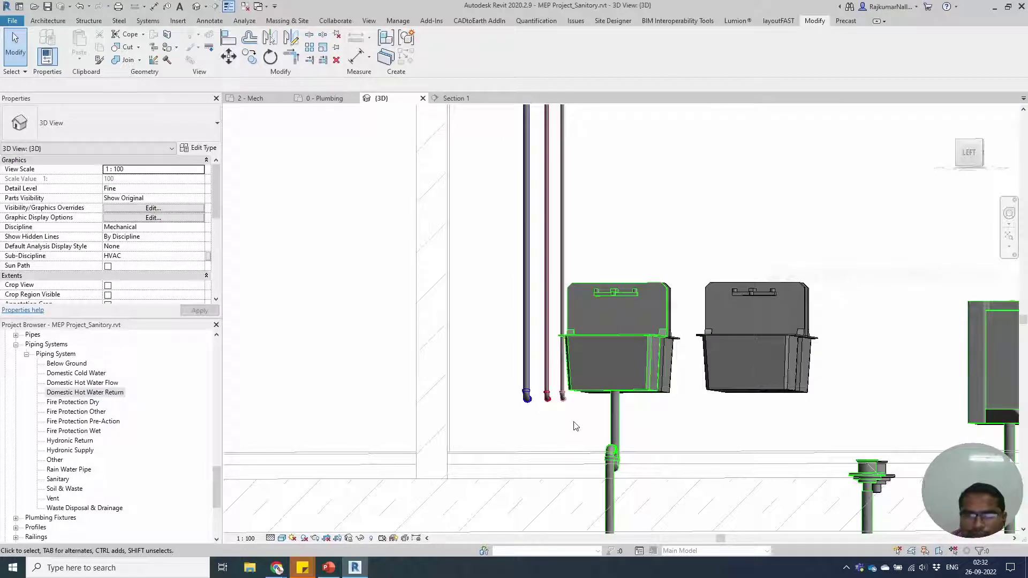
scroll(568, 410, "up", 3)
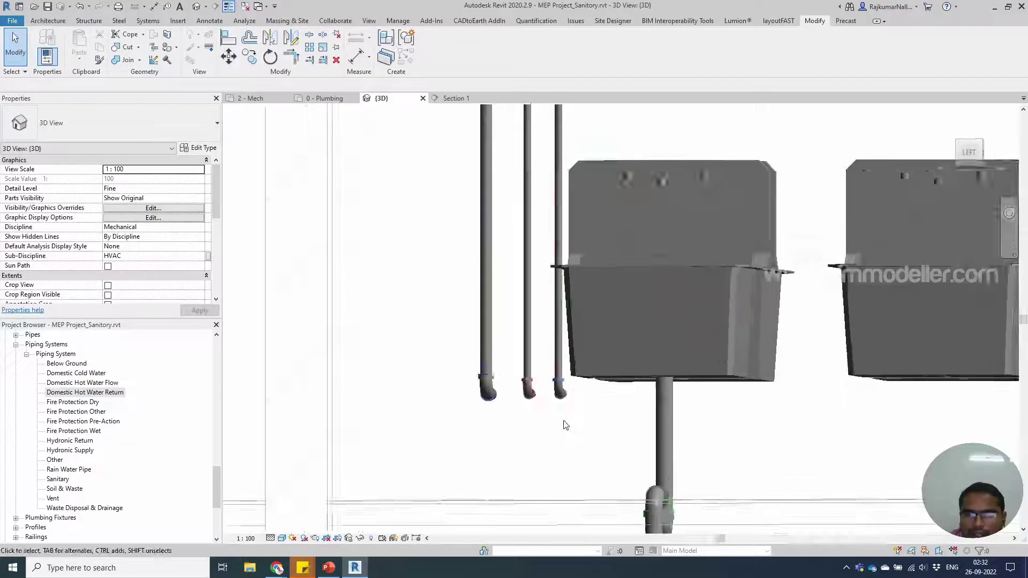
Draw Section 2 across the plan from above WC H to below the WC rooms.
left_click(324, 99)
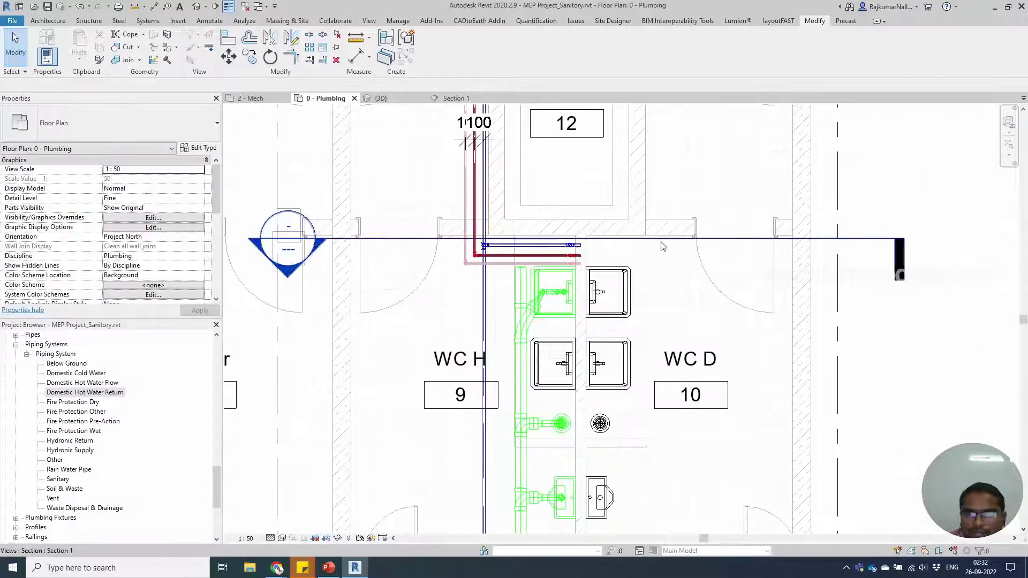
left_click(663, 246)
scroll(461, 230, "down", 2)
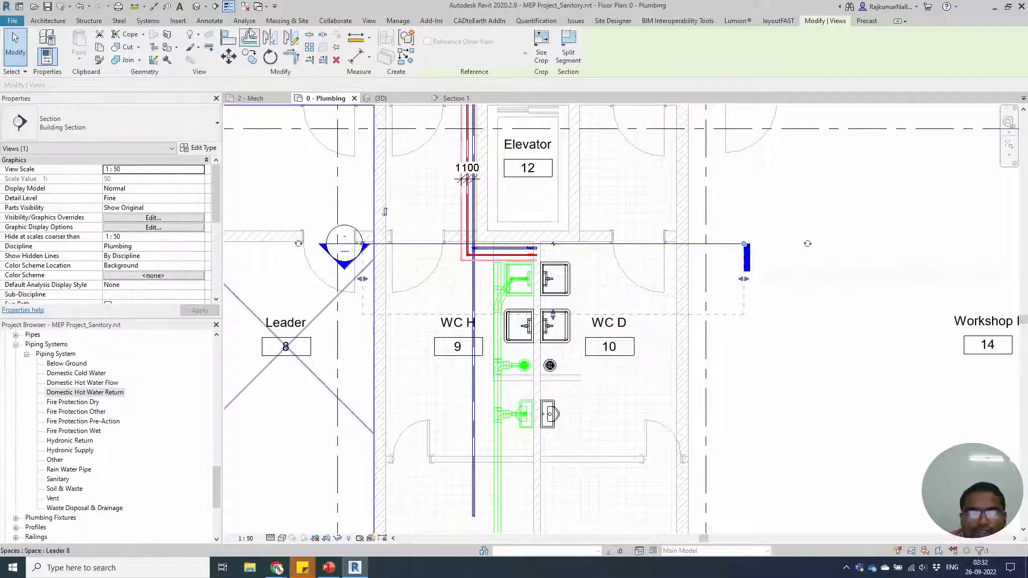
left_click(214, 6)
left_click(484, 225)
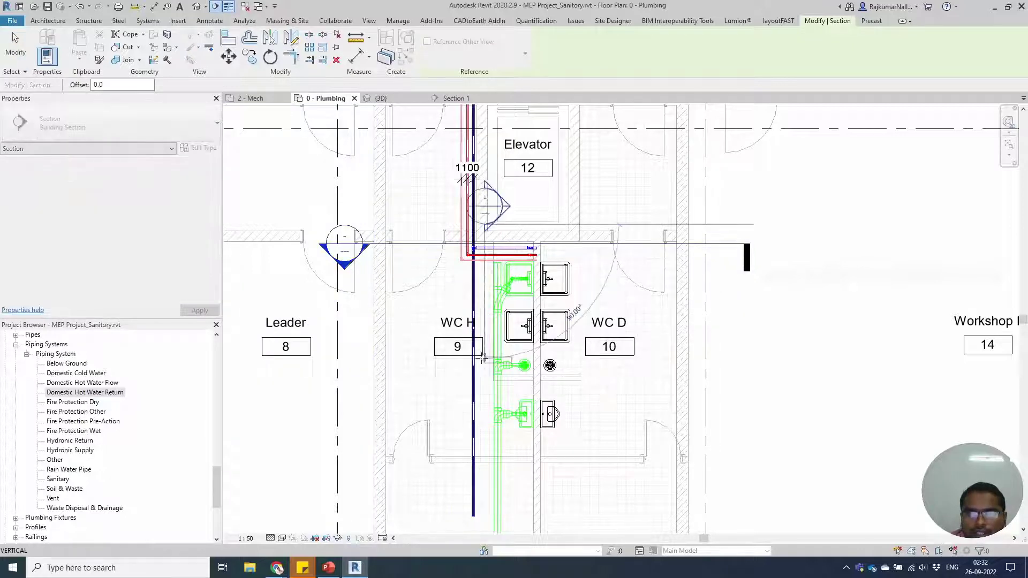
middle_click_drag(482, 362, 496, 214)
scroll(490, 227, "down", 4)
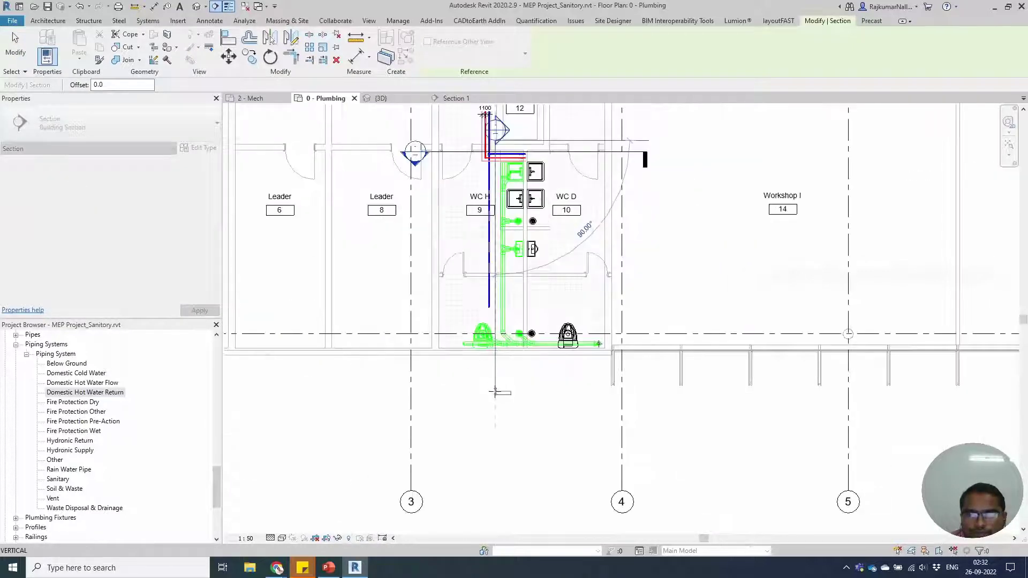
left_click(495, 393)
key("Escape")
key("Escape")
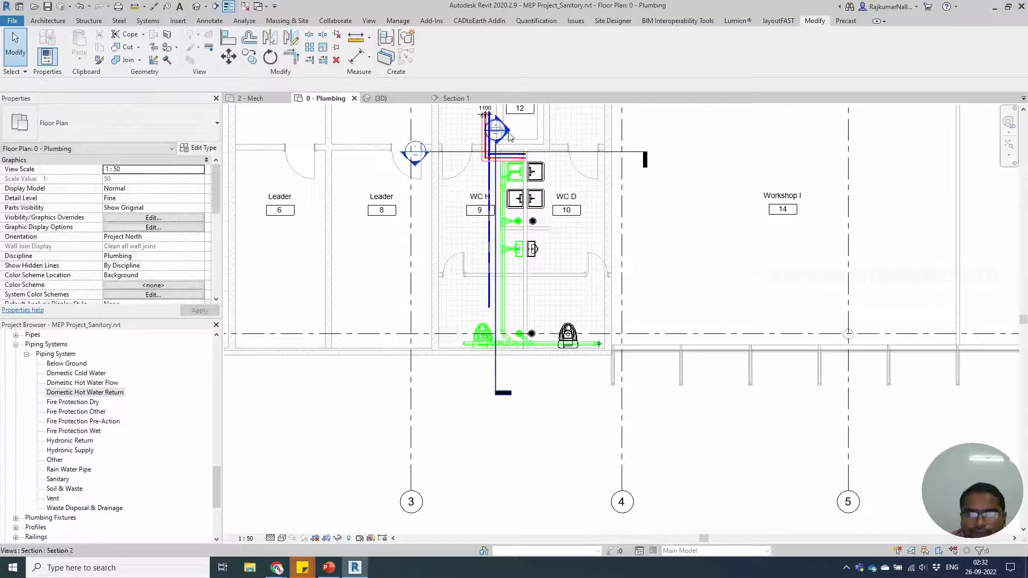
Open Section 2 at Fine detail level and pan to the sinks and pipes.
double_click(509, 137)
scroll(541, 493, "up", 5)
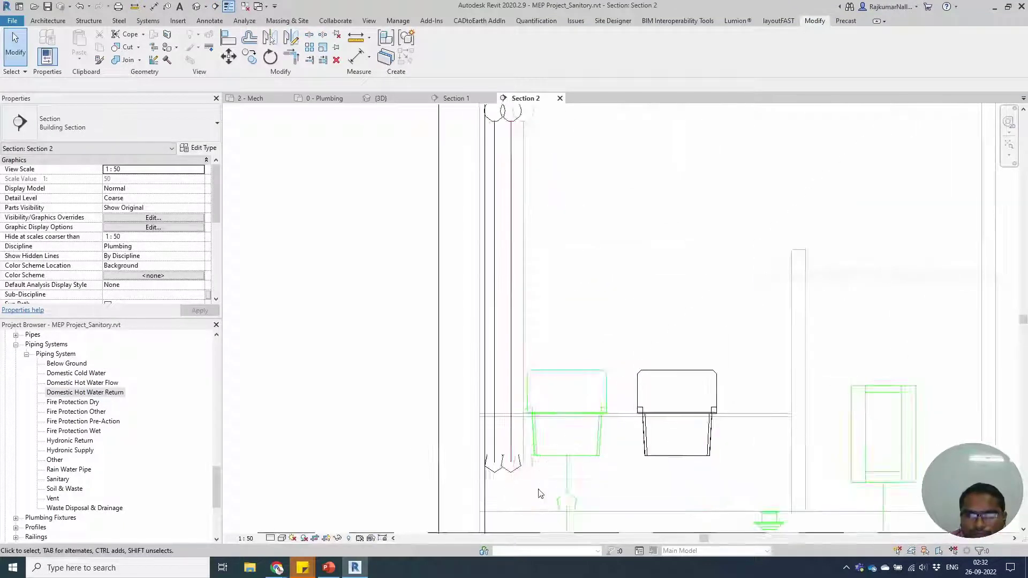
left_click(271, 538)
left_click(284, 527)
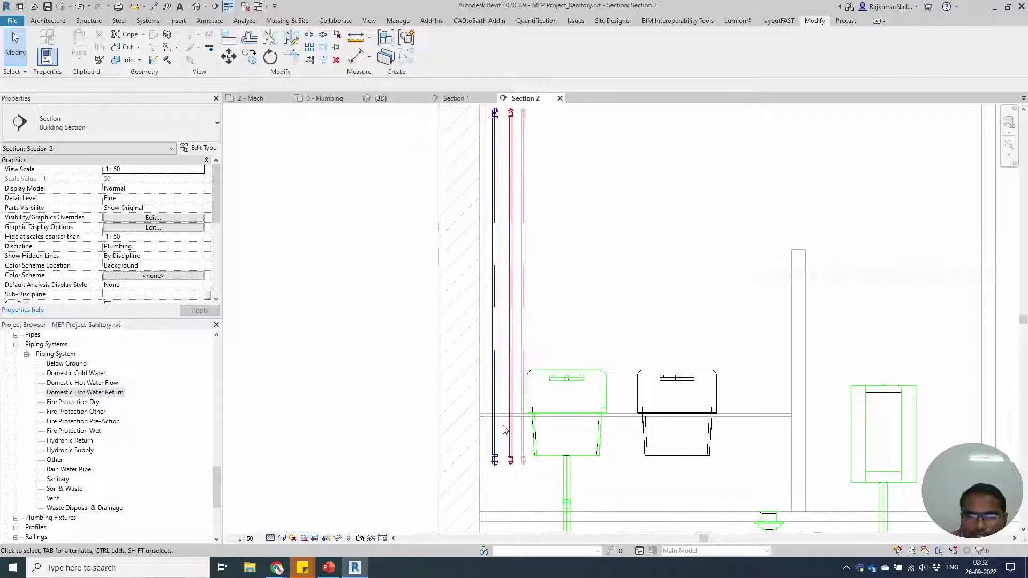
middle_click_drag(534, 467, 503, 385)
scroll(503, 385, "up", 3)
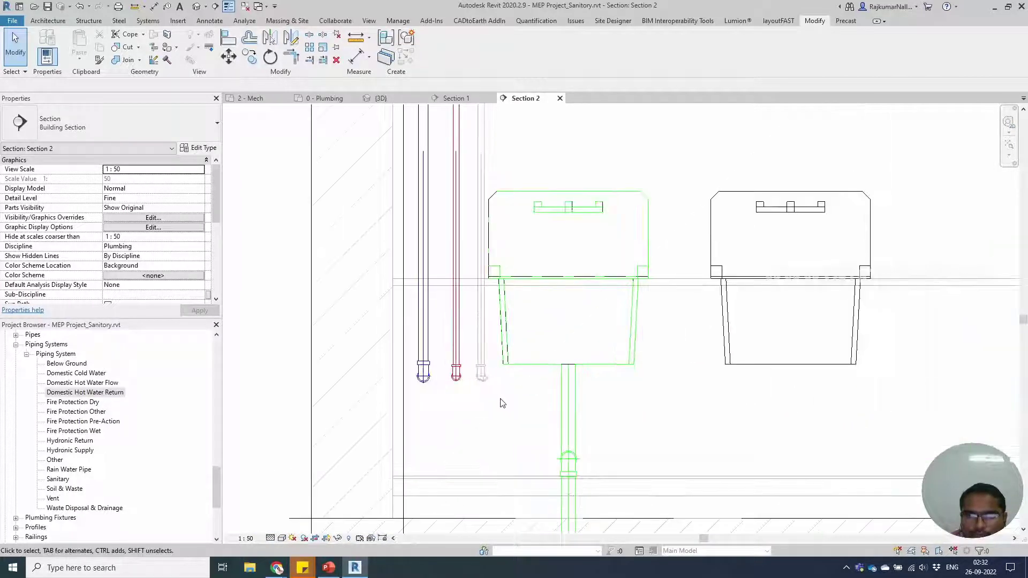
left_click(325, 99)
Drag the faint pink, red and blue pipe ends downward into elbows toward the WC H sink.
middle_click_drag(513, 142, 508, 238)
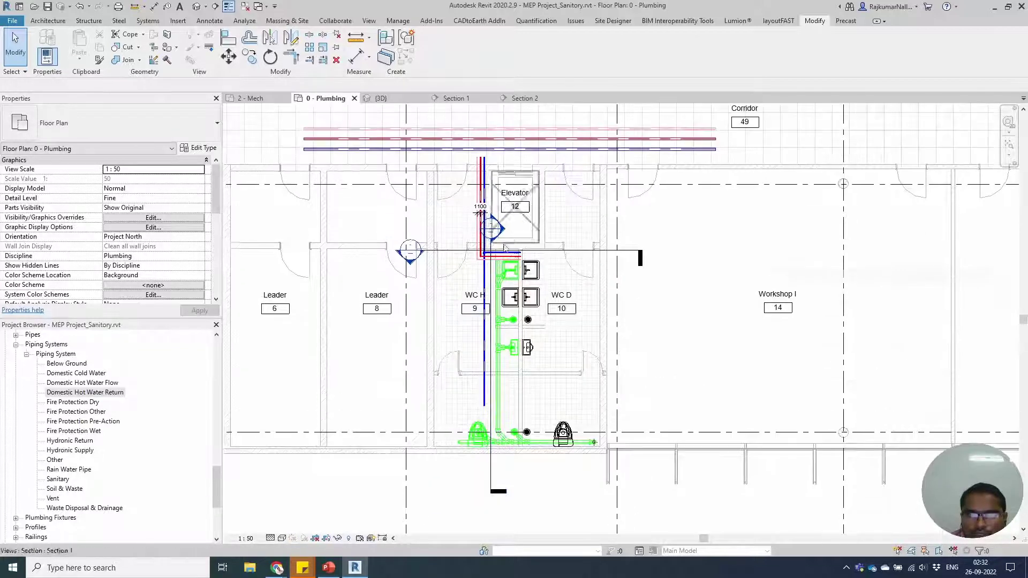
scroll(508, 237, "up", 9)
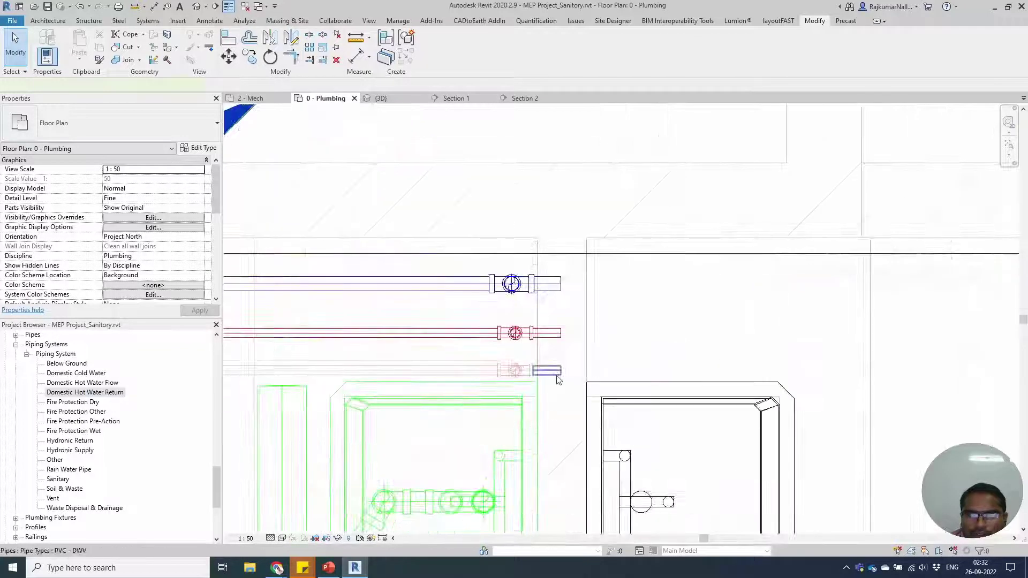
left_click(557, 376)
left_click_drag(561, 371, 515, 441)
middle_click_drag(606, 377, 617, 270)
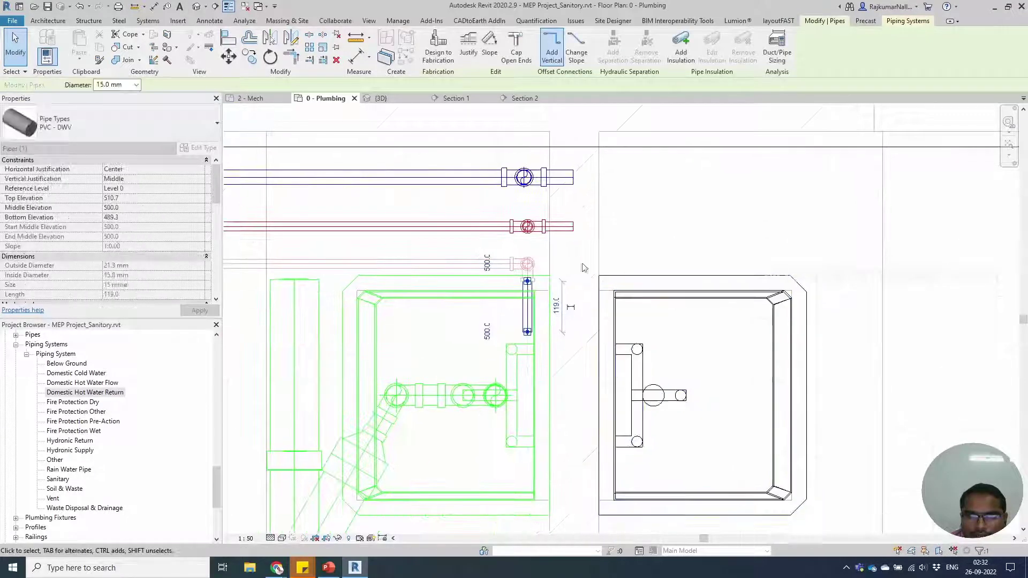
left_click(566, 230)
left_click_drag(576, 234, 523, 423)
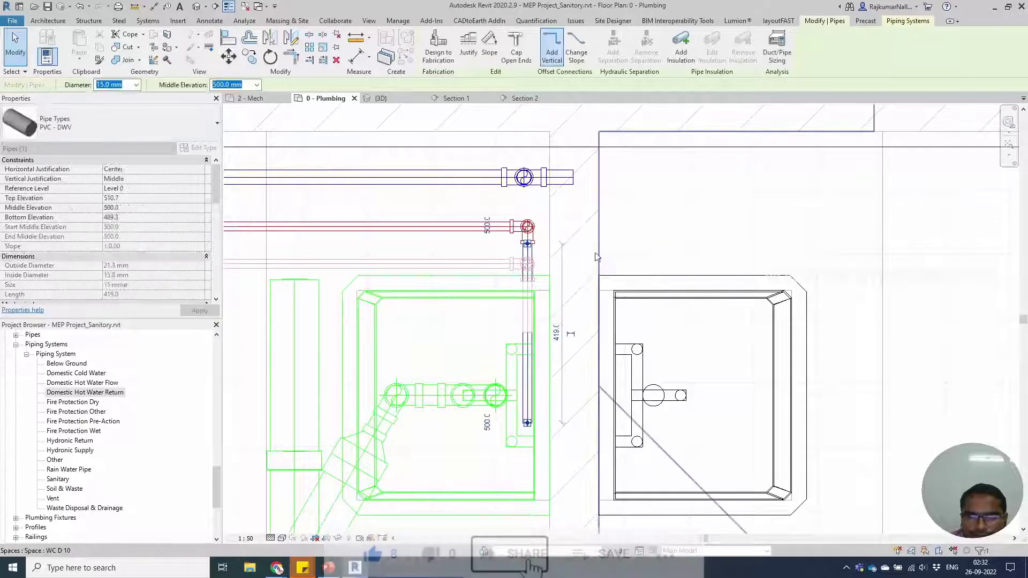
left_click(567, 181)
left_click_drag(574, 179, 549, 416)
left_click_drag(534, 462, 524, 469)
left_click(569, 305)
In Section 2, lower the blue pipe to 400 mm and the 15 mm pipe to 420 mm.
left_click(394, 102)
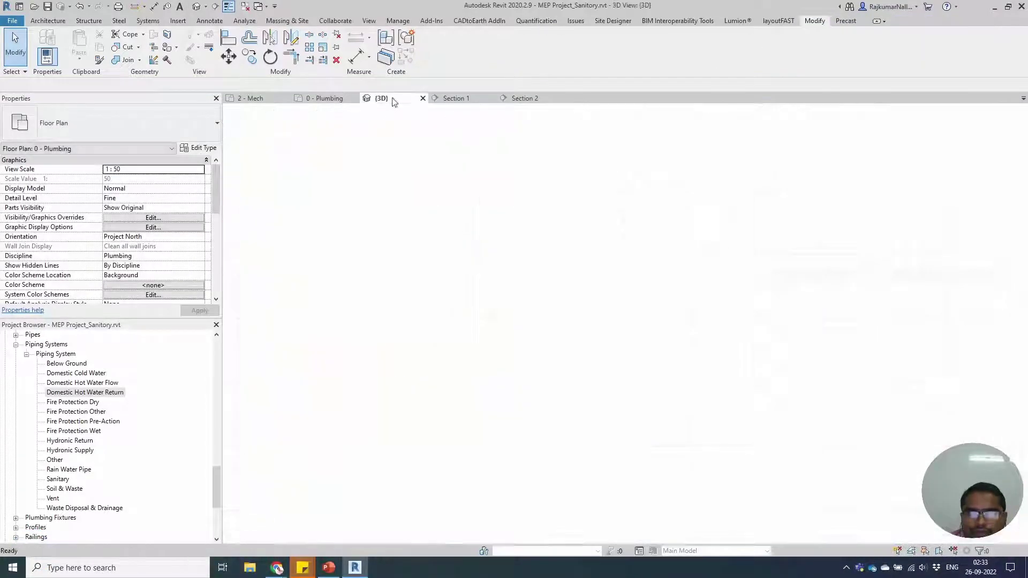
middle_click_drag(624, 424, 594, 471, "shift")
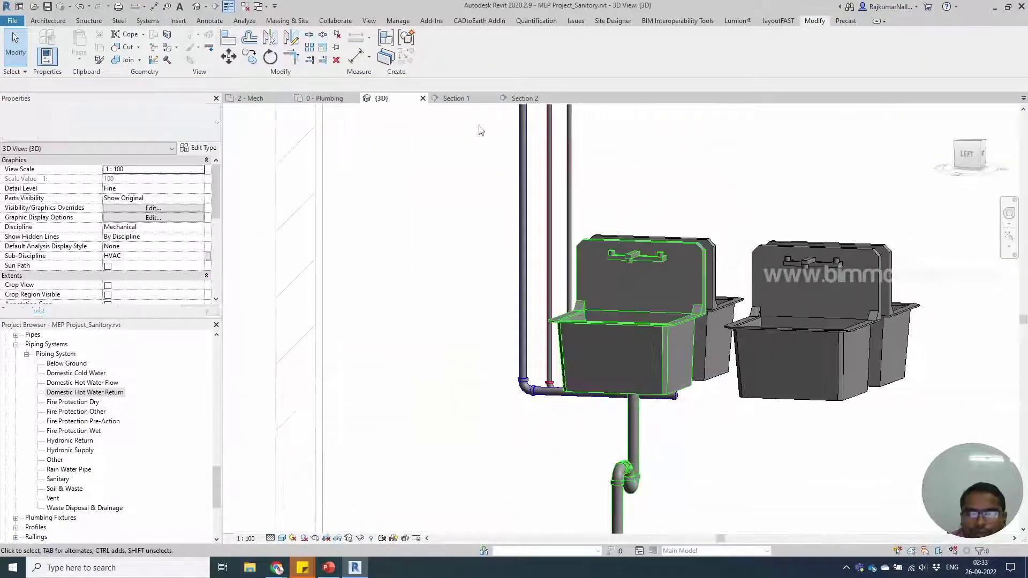
left_click(455, 98)
scroll(557, 338, "down", 3)
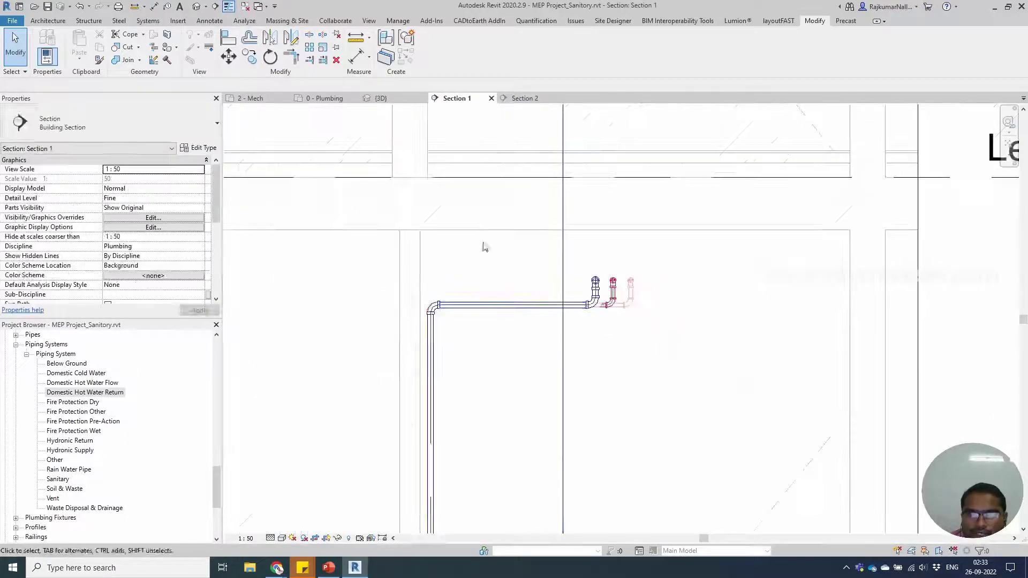
scroll(484, 242, "down", 3)
scroll(459, 431, "up", 4)
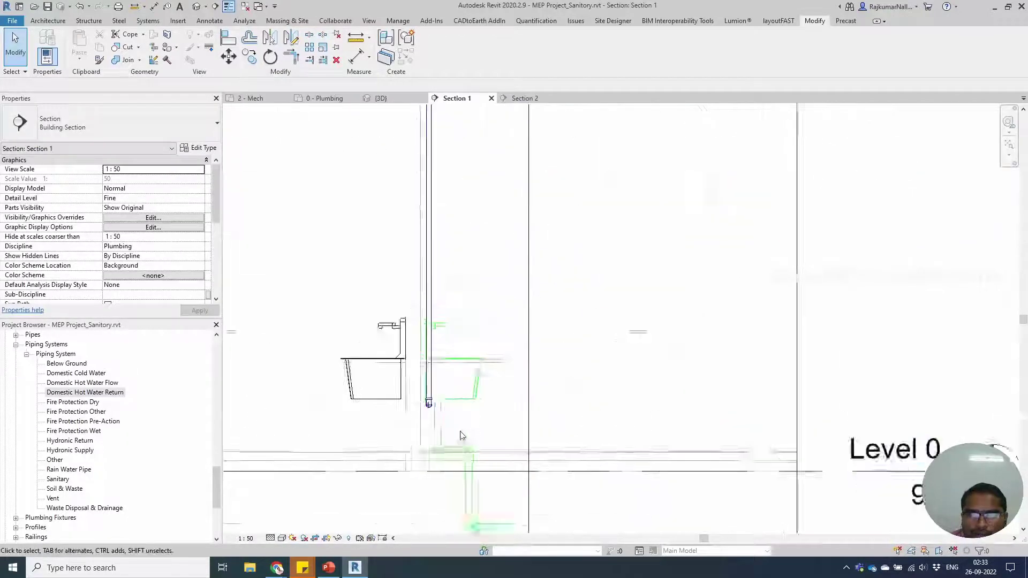
left_click(520, 99)
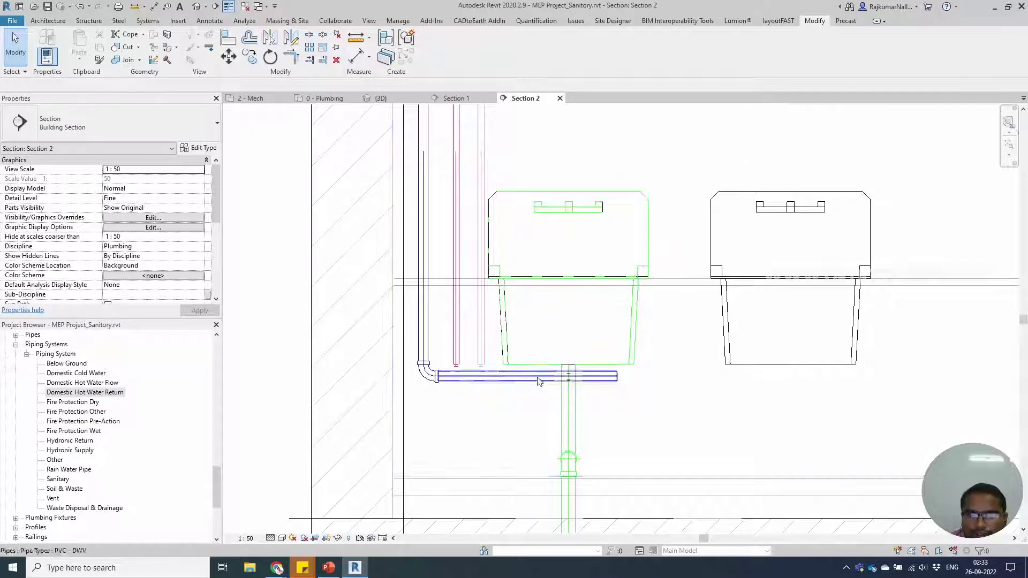
left_click(537, 377)
key("Down")
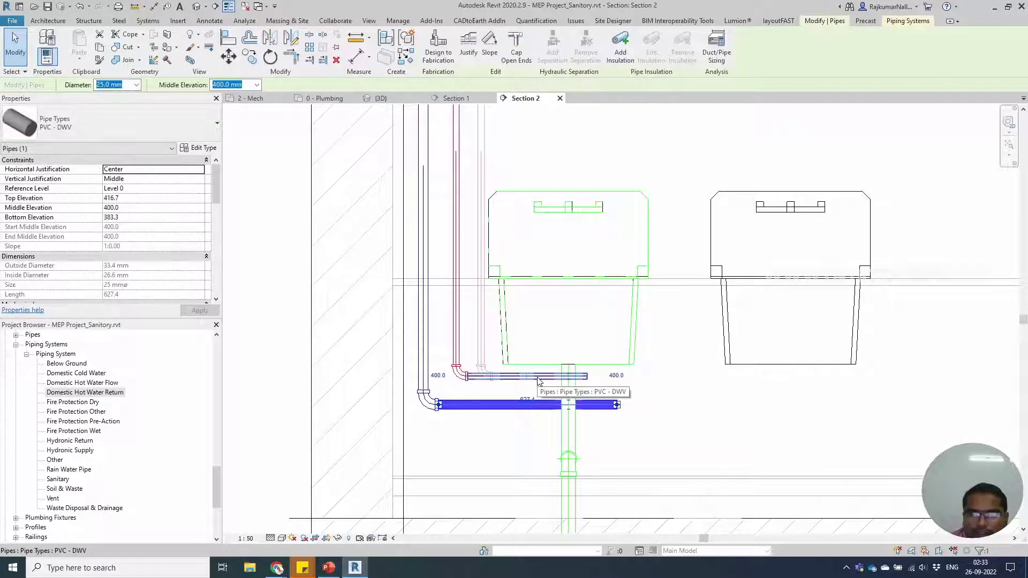
left_click(538, 378)
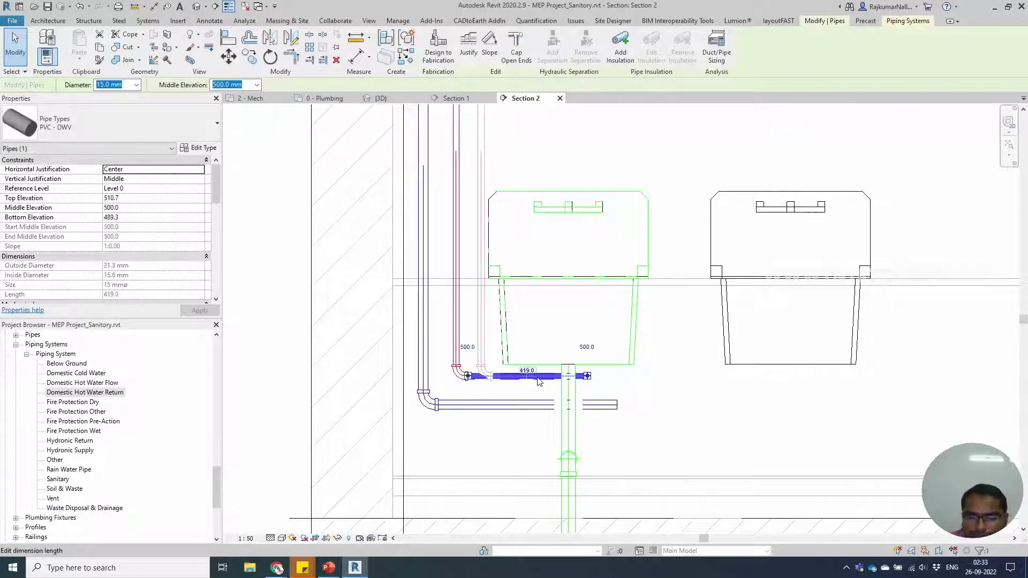
key("Down")
type("420")
key("Return")
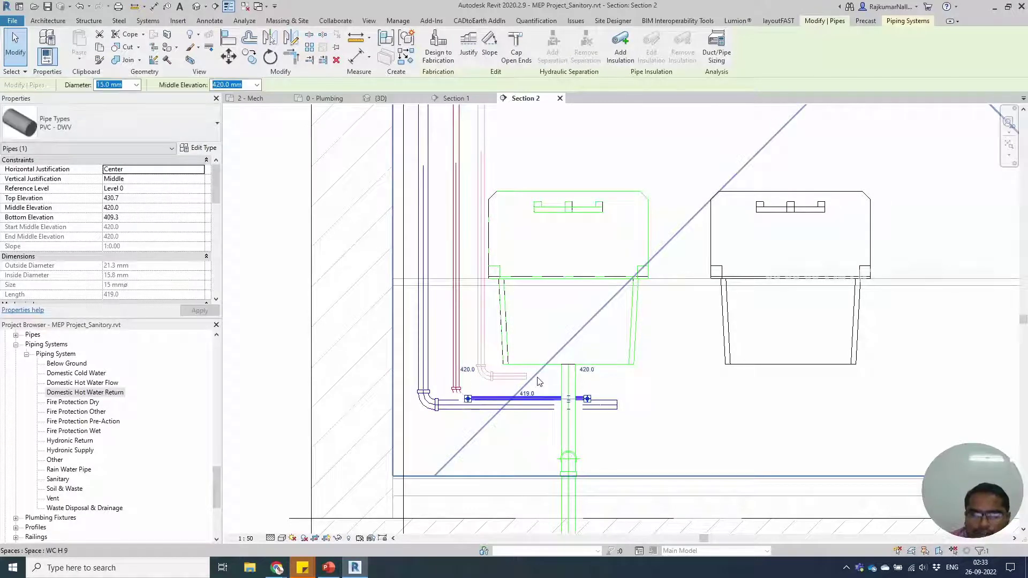
left_click(535, 410)
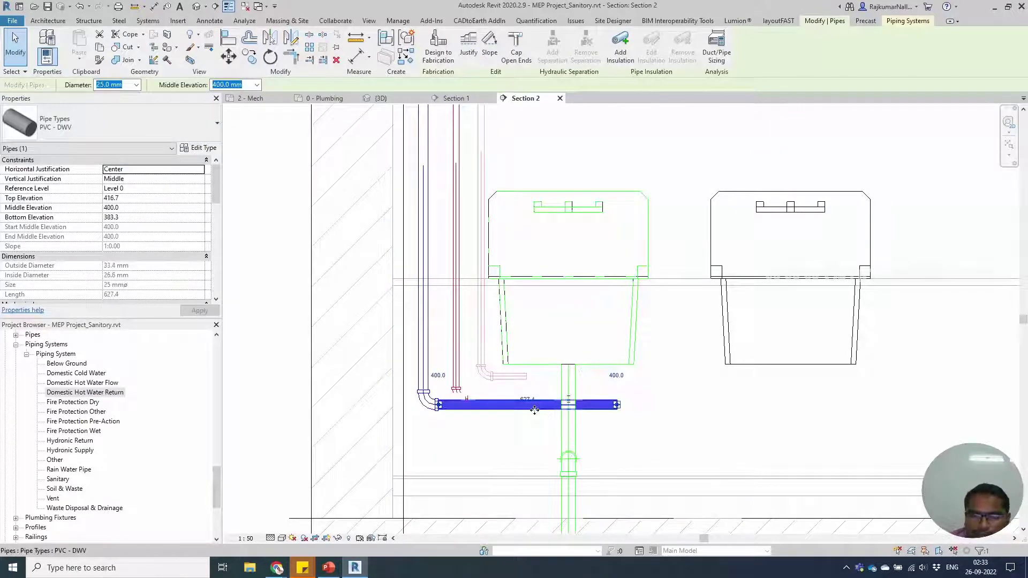
key("Down")
key("Up")
key("Escape")
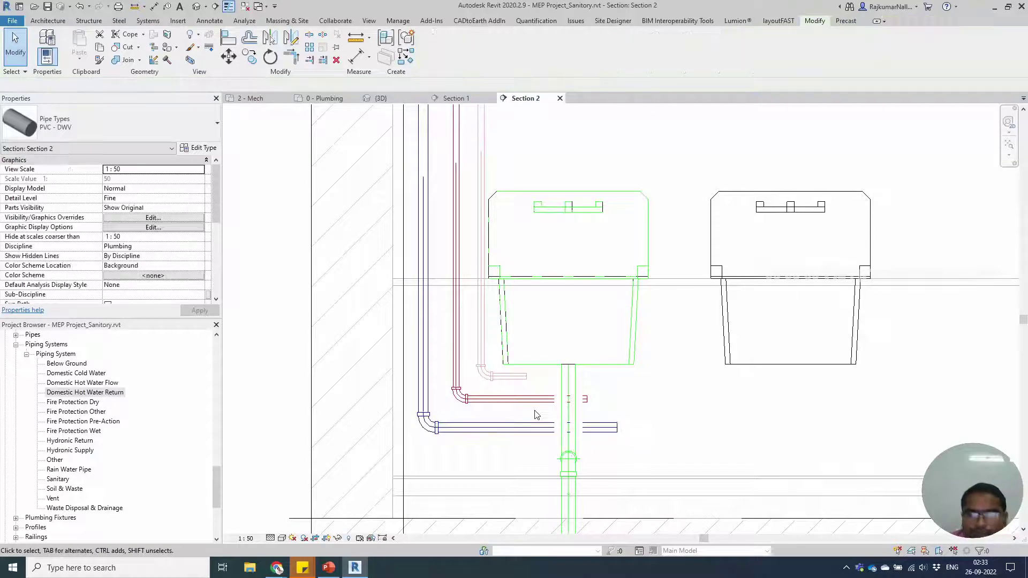
After a failed pipe attempt, lower the red hot-water pipe to about 385 mm.
scroll(522, 422, "up", 3)
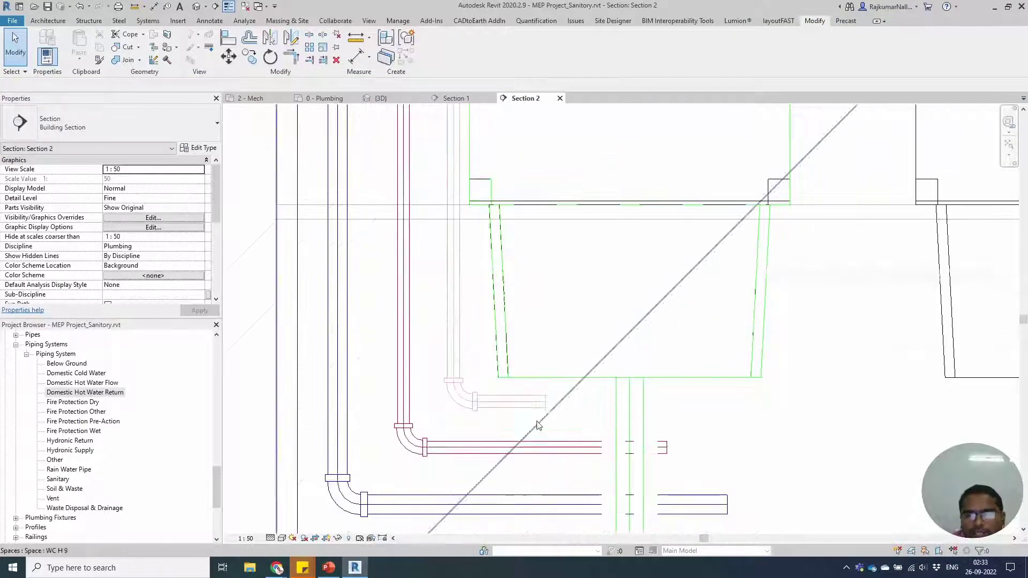
left_click(534, 406)
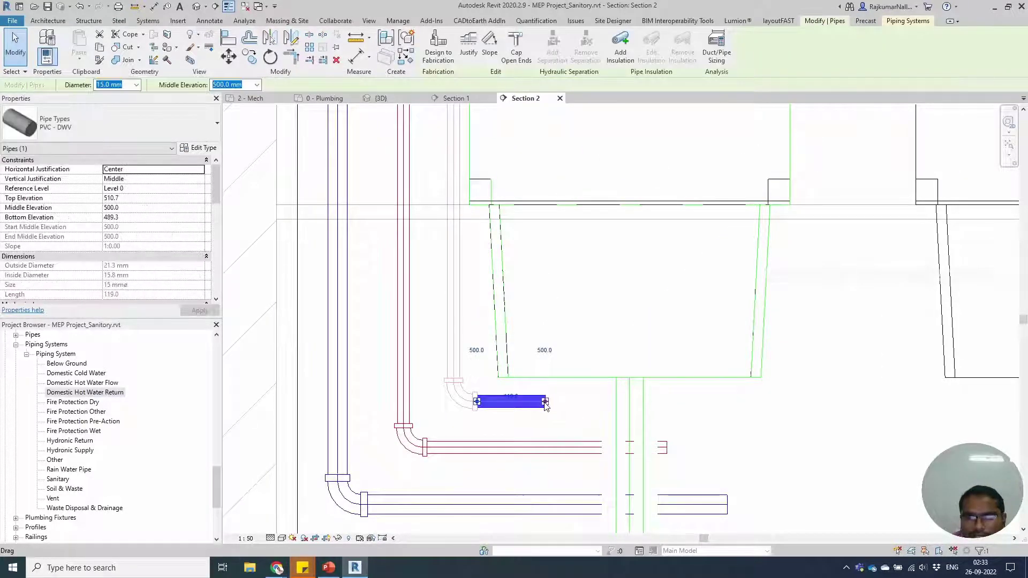
right_click(545, 401)
left_click(581, 164)
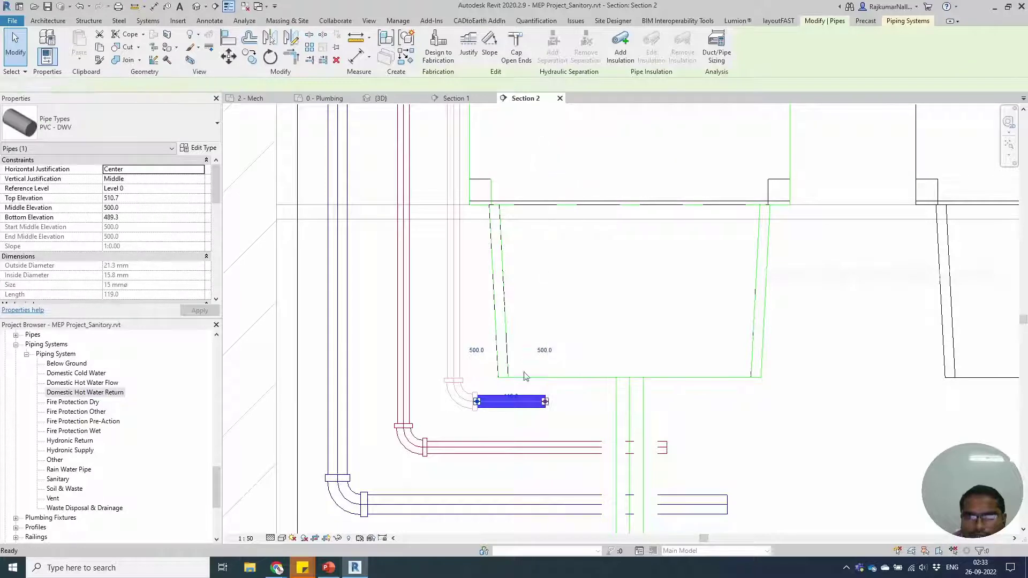
left_click(554, 446)
key("Escape")
left_click(532, 448)
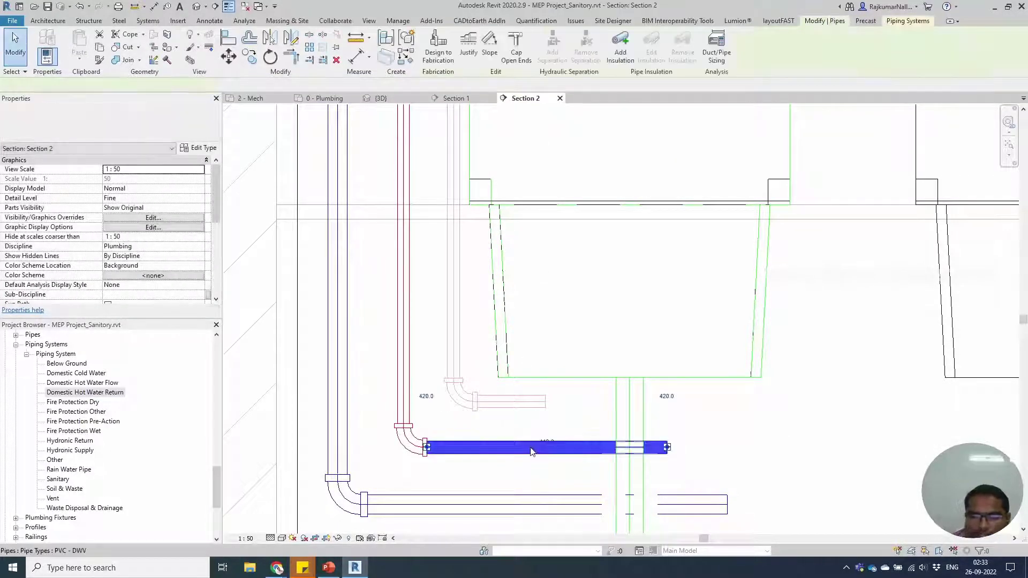
key("Down")
key("Down")
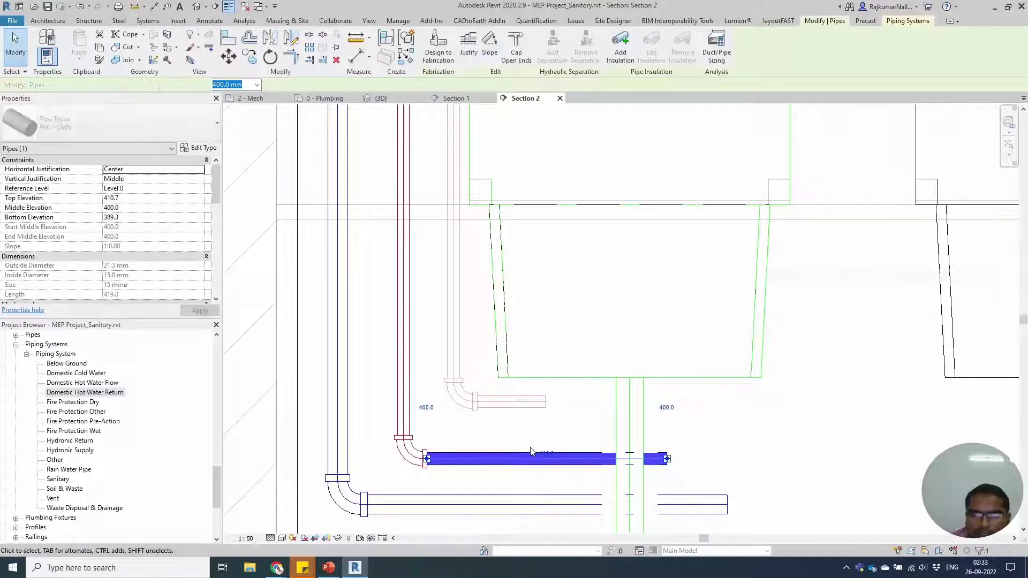
key("Escape")
Draw a pipe from the short 500 mm pipe's open end down into the red pipe, forming a tee.
left_click(547, 406)
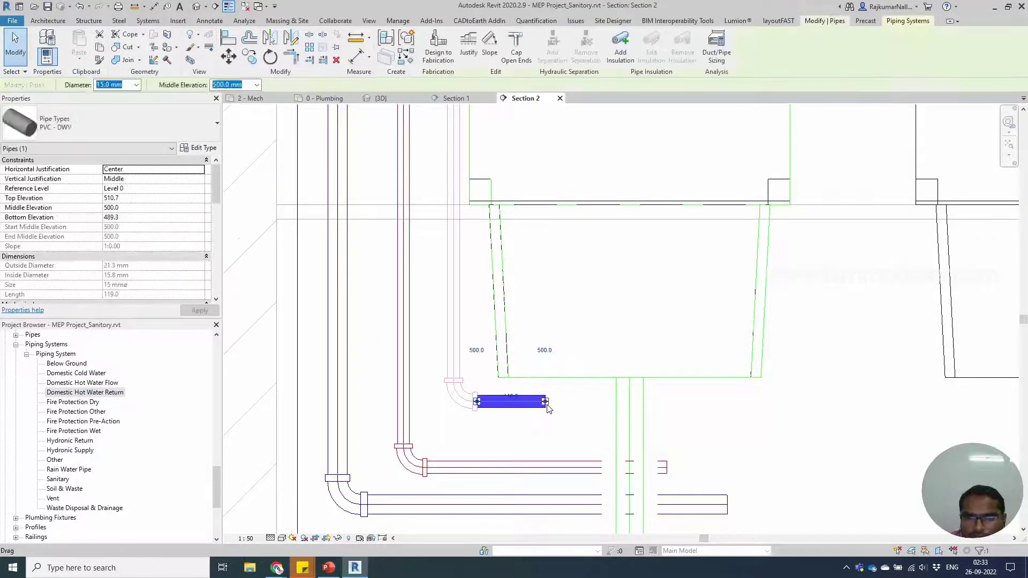
right_click(546, 404)
left_click(579, 165)
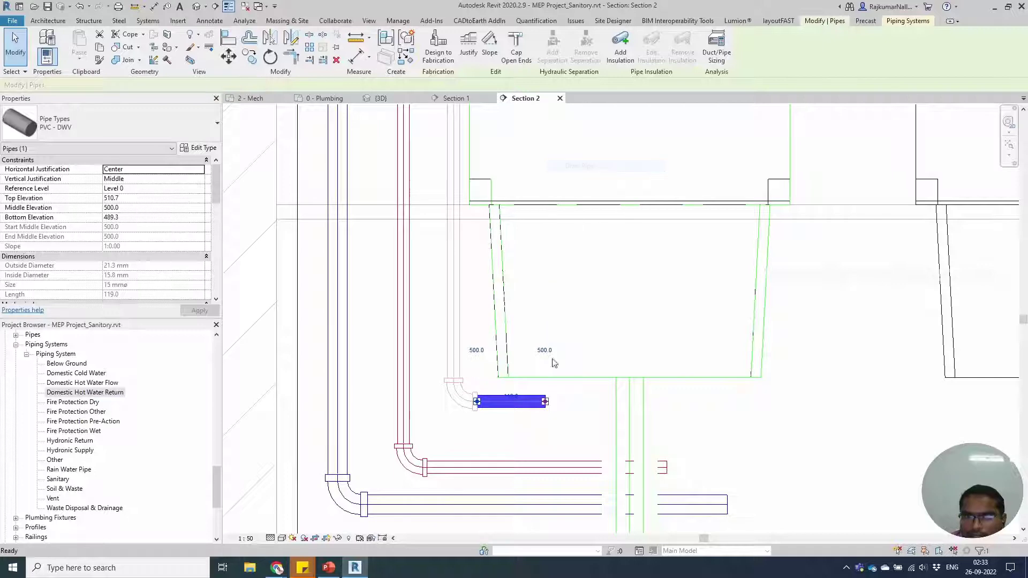
left_click(549, 464)
key("Escape")
key("Escape")
scroll(385, 444, "down", 3)
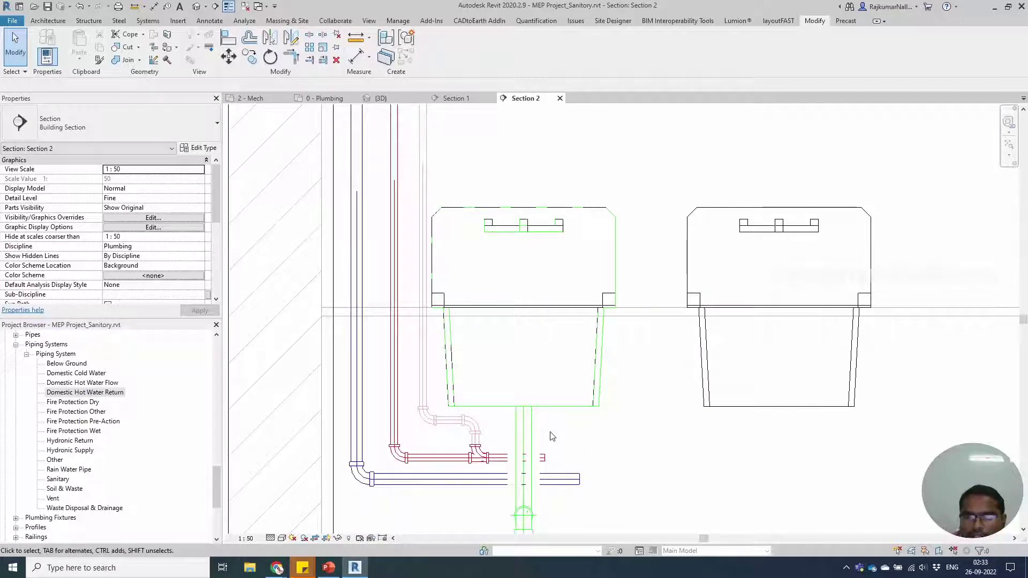
middle_click_drag(572, 459, 645, 451)
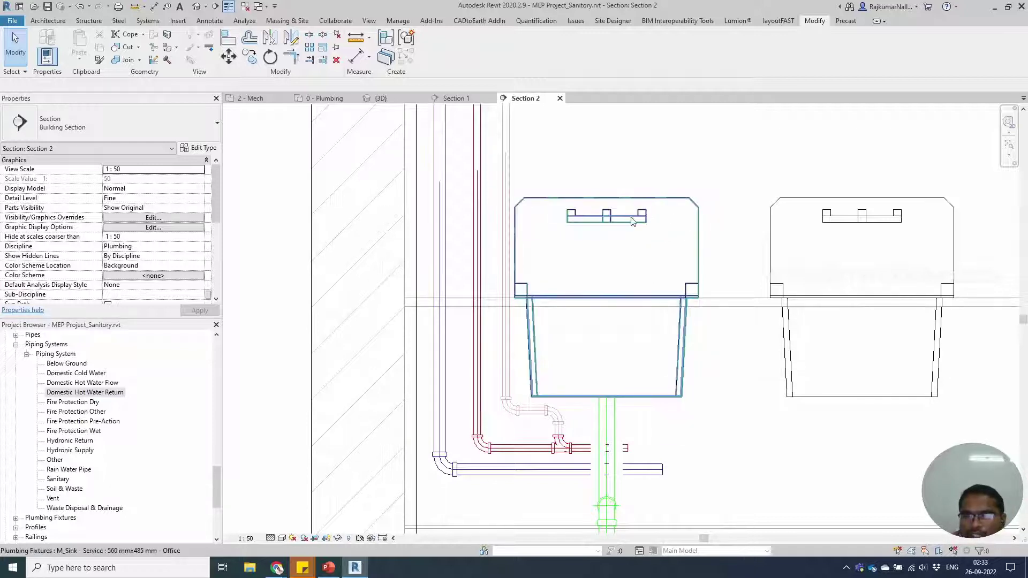
middle_click_drag(638, 465, 606, 393)
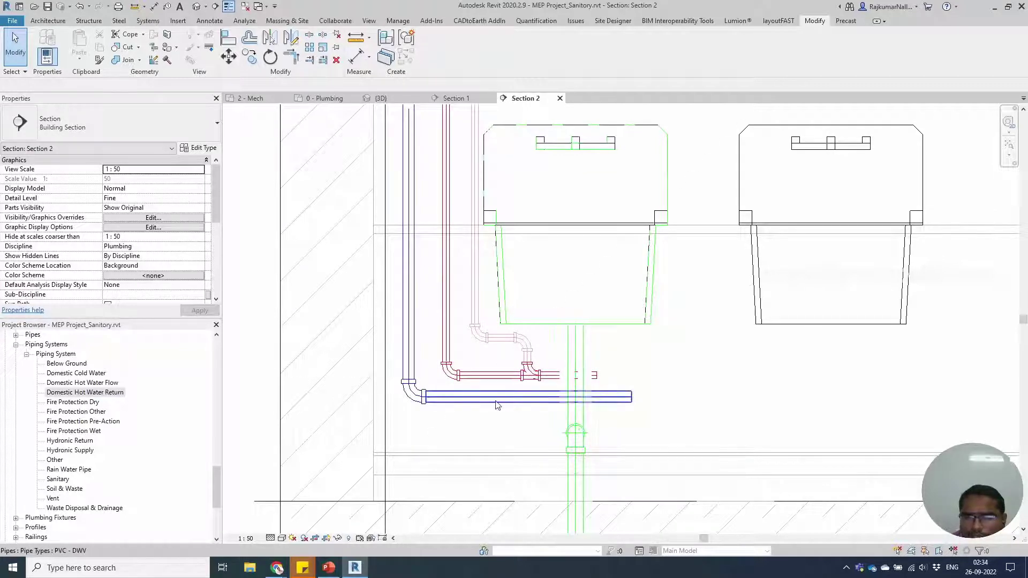
middle_click_drag(635, 396, 539, 413)
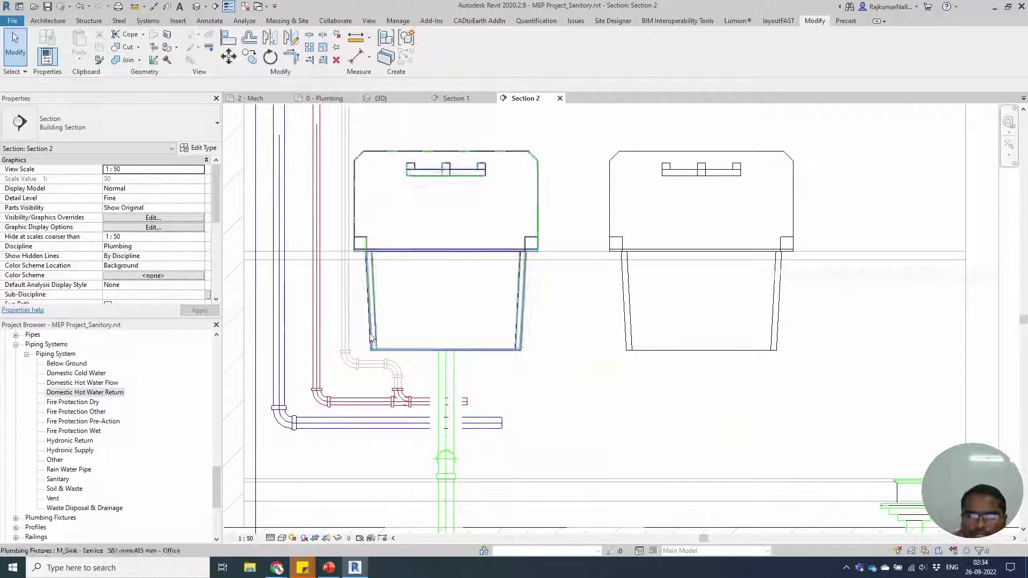
middle_click_drag(381, 384, 446, 379)
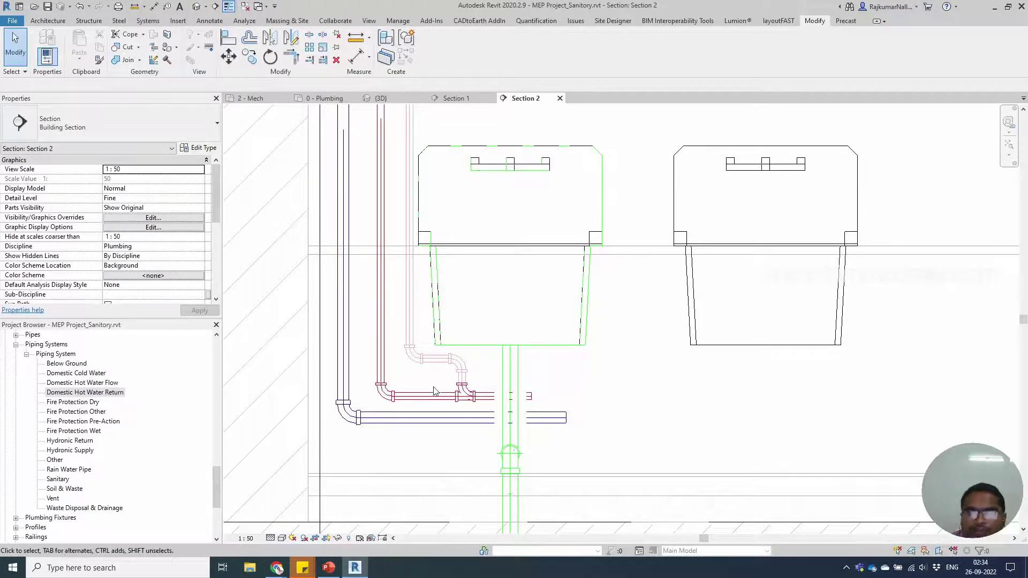
scroll(434, 391, "down", 2)
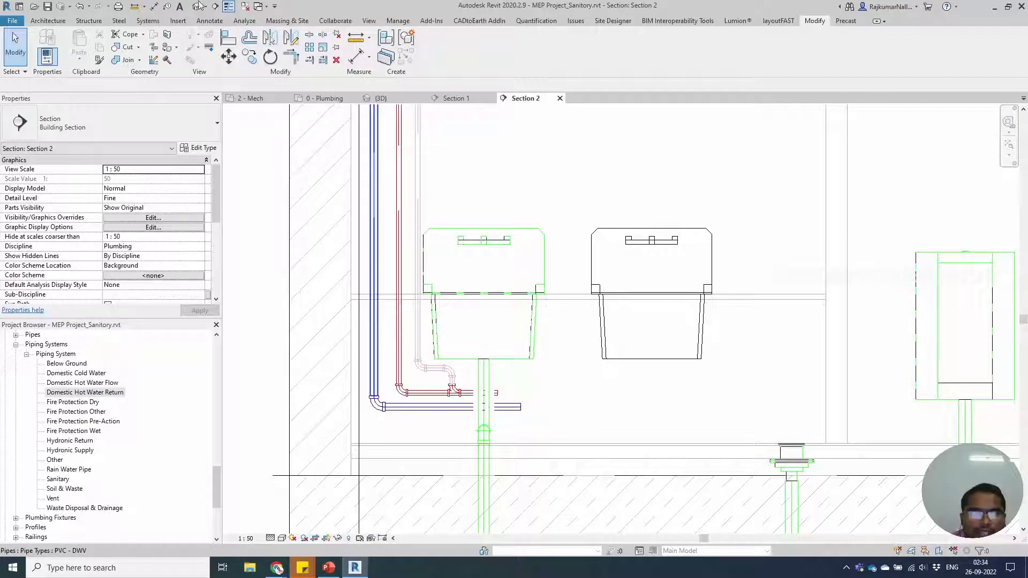
Load the M_Motor Control Valve - 15-50 mm family from the Control Valves folder as a pipe accessory.
left_click(148, 21)
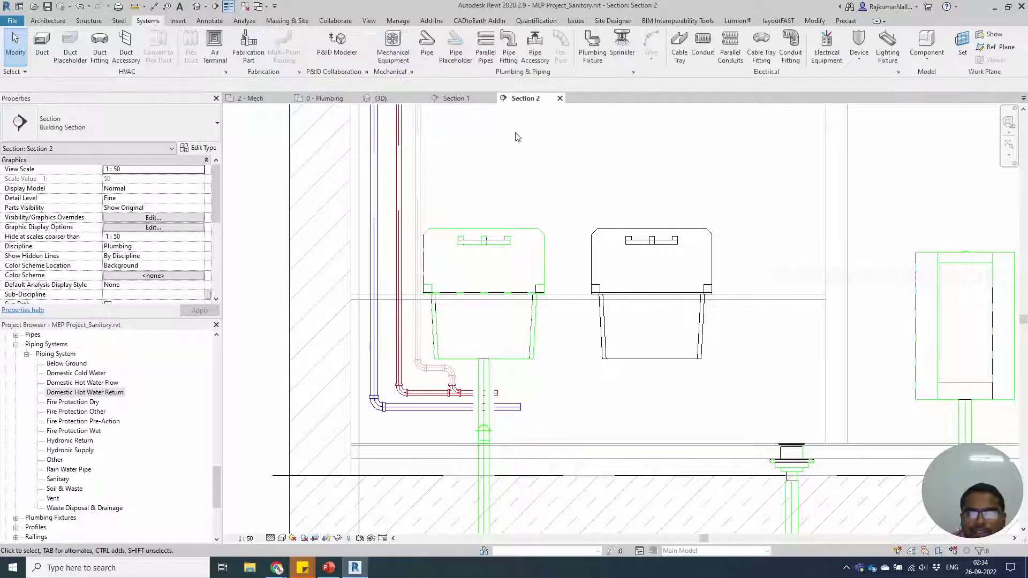
left_click(534, 55)
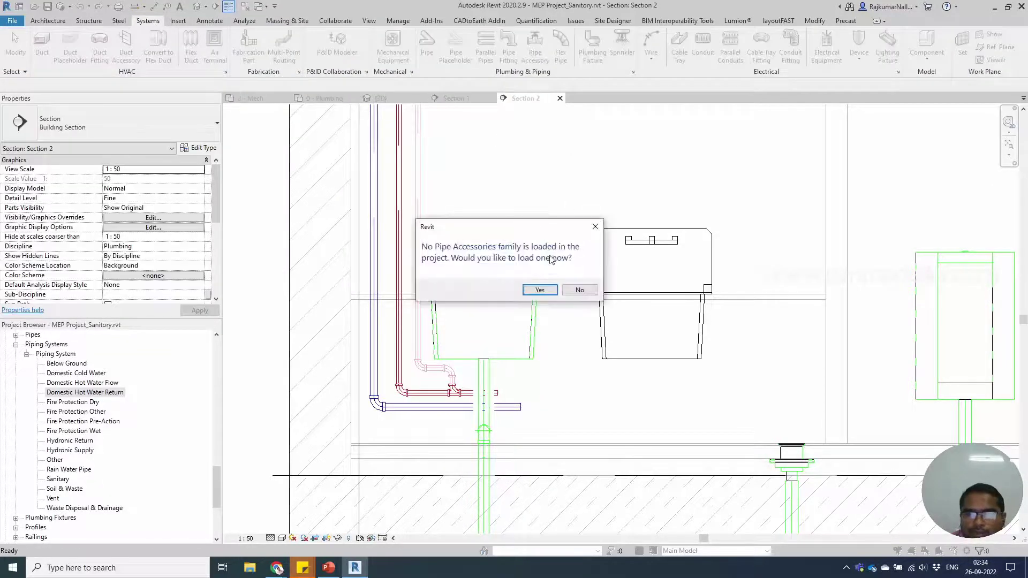
left_click(539, 290)
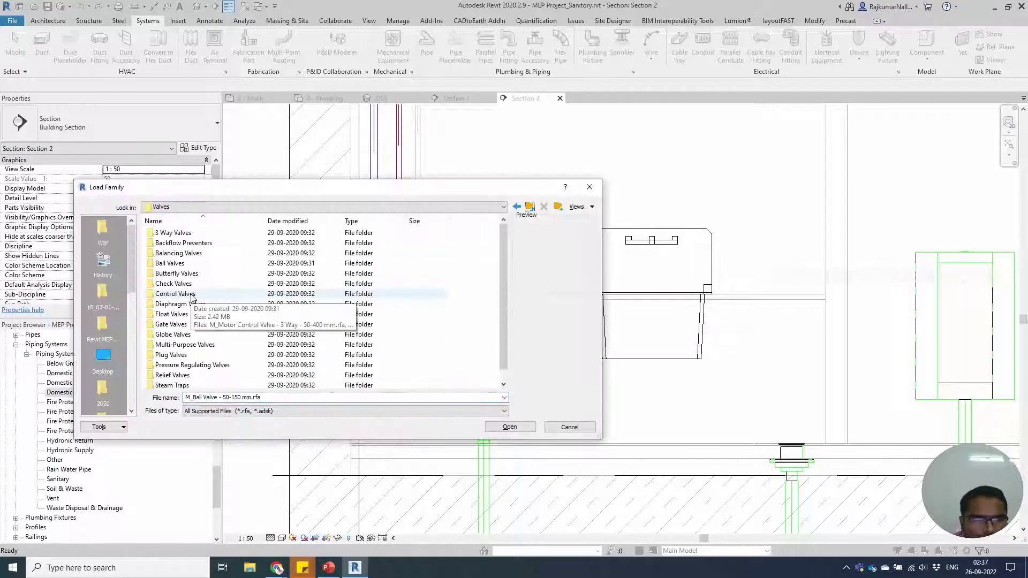
double_click(192, 295)
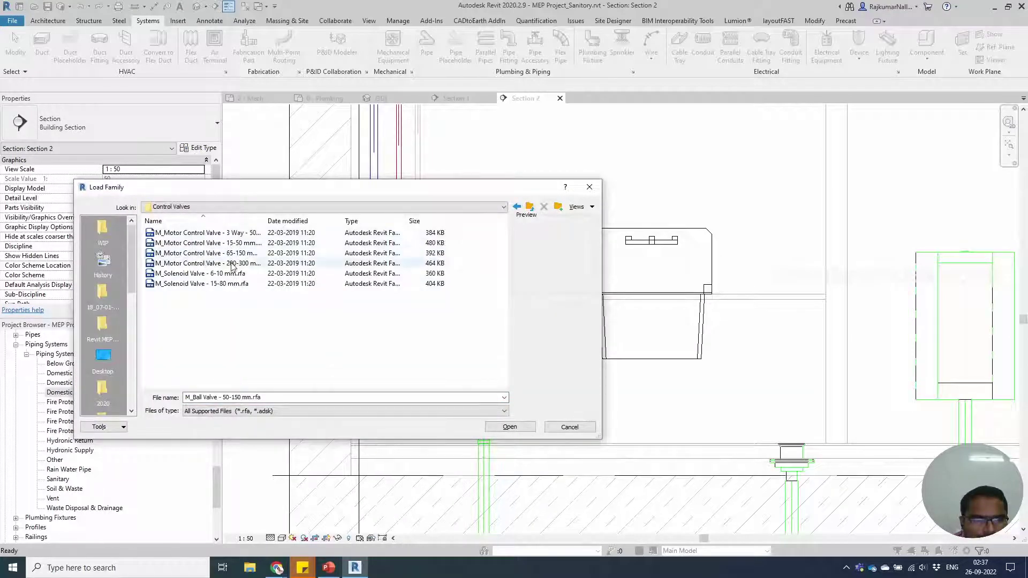
left_click(236, 244)
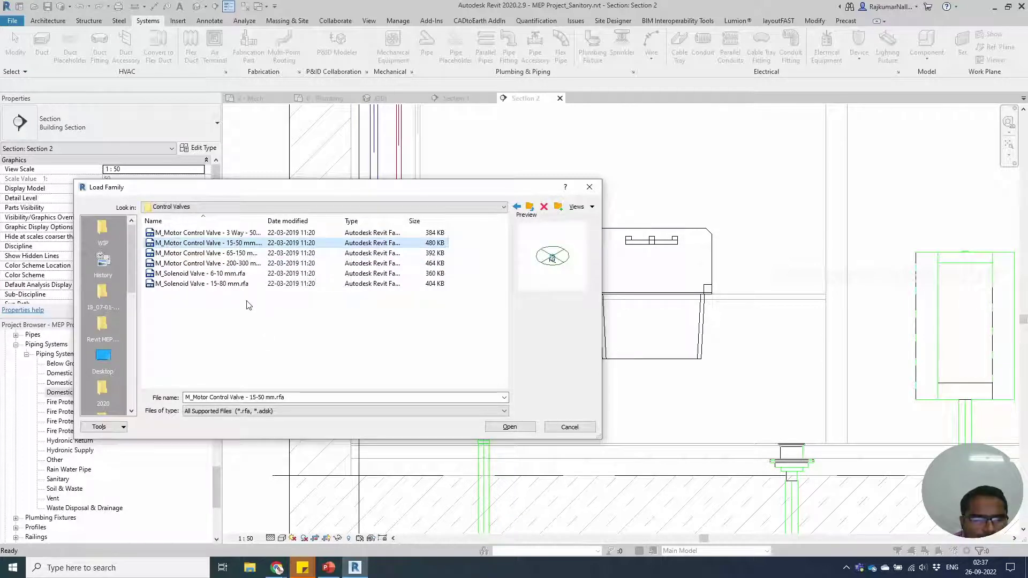
left_click(243, 286)
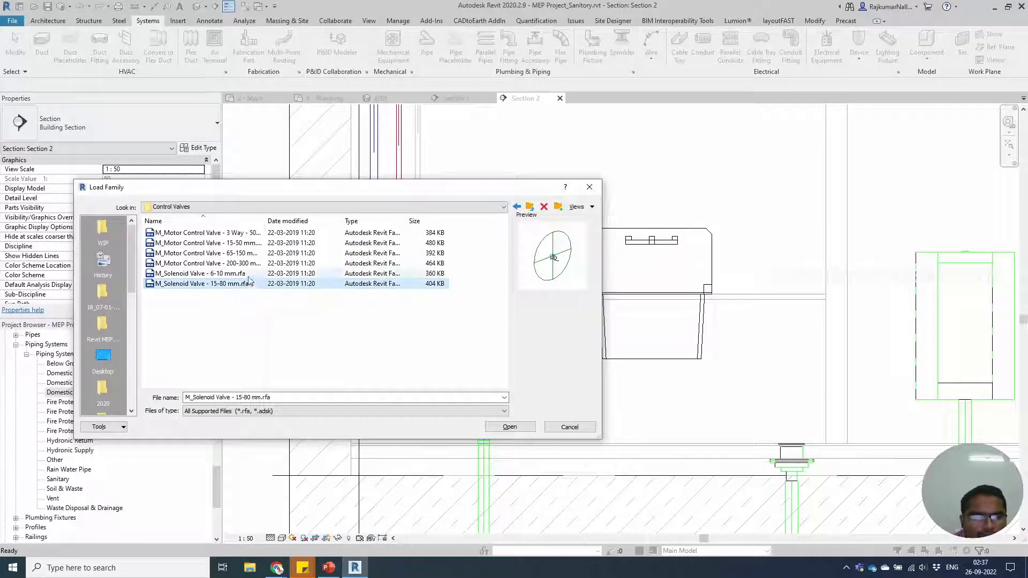
left_click(252, 244)
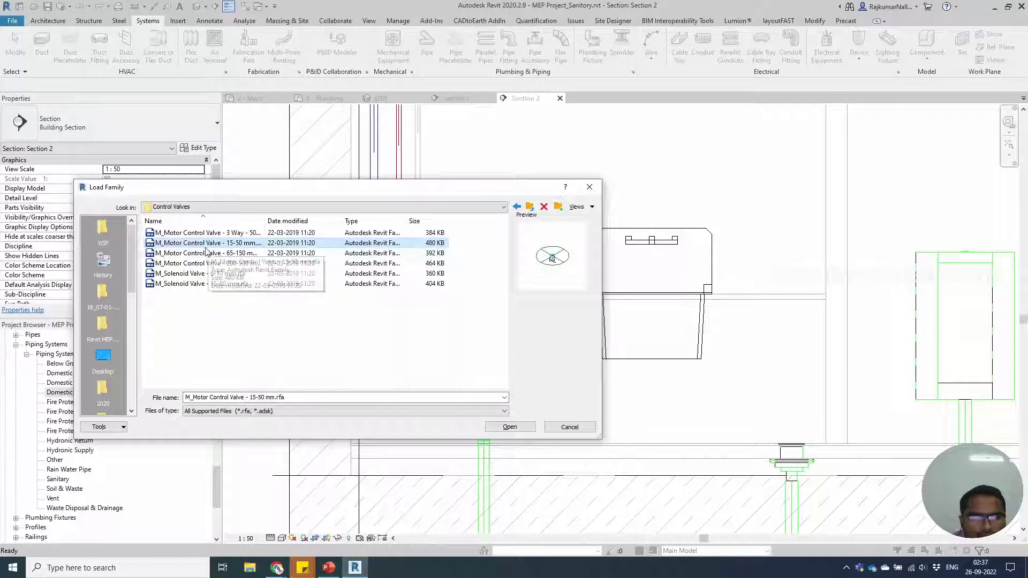
left_click(509, 427)
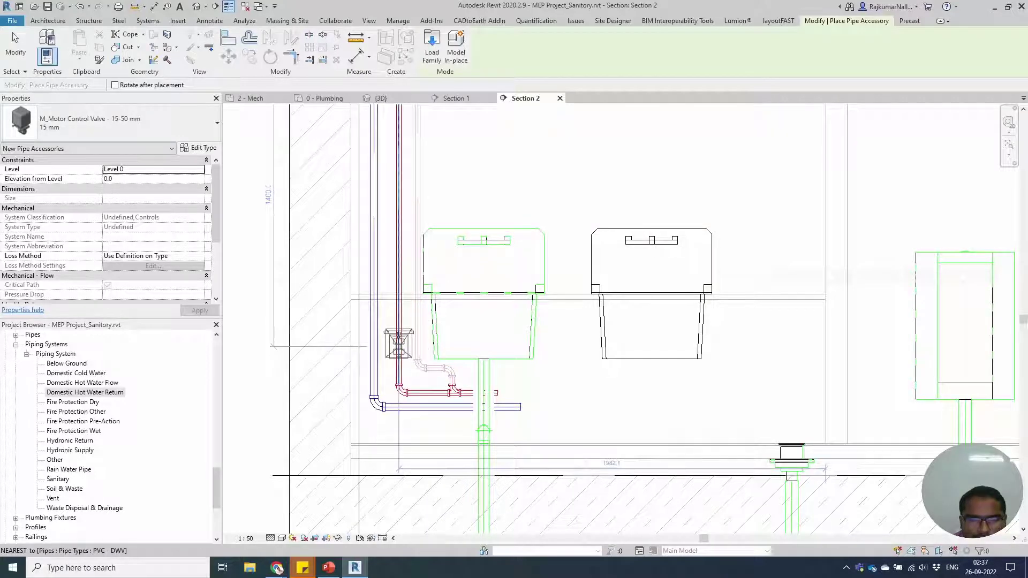
Place the motor control valve on the vertical supply pipe, then pan to inspect the sink drains.
left_click(399, 343)
key("Escape")
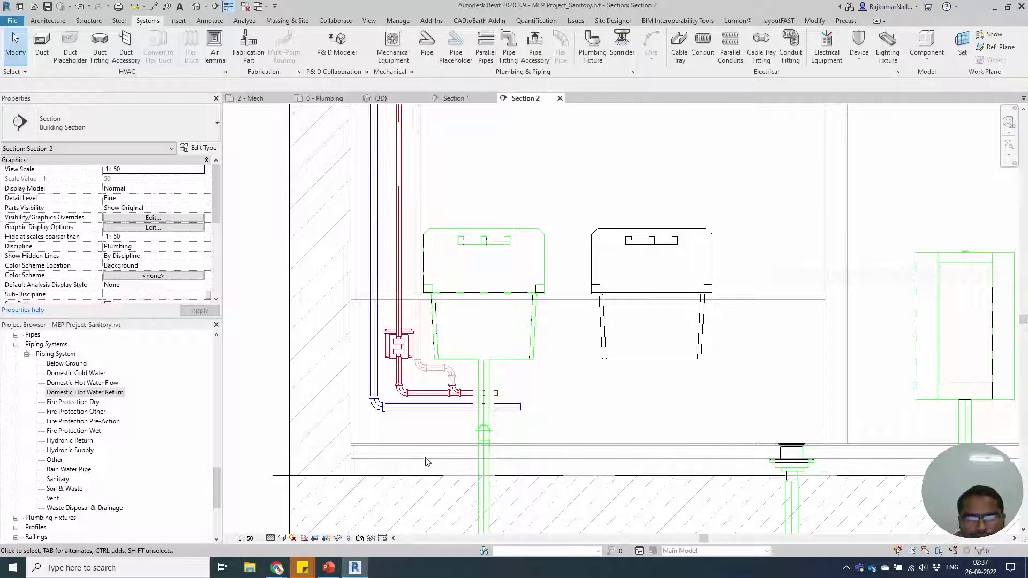
middle_click_drag(427, 461, 484, 458)
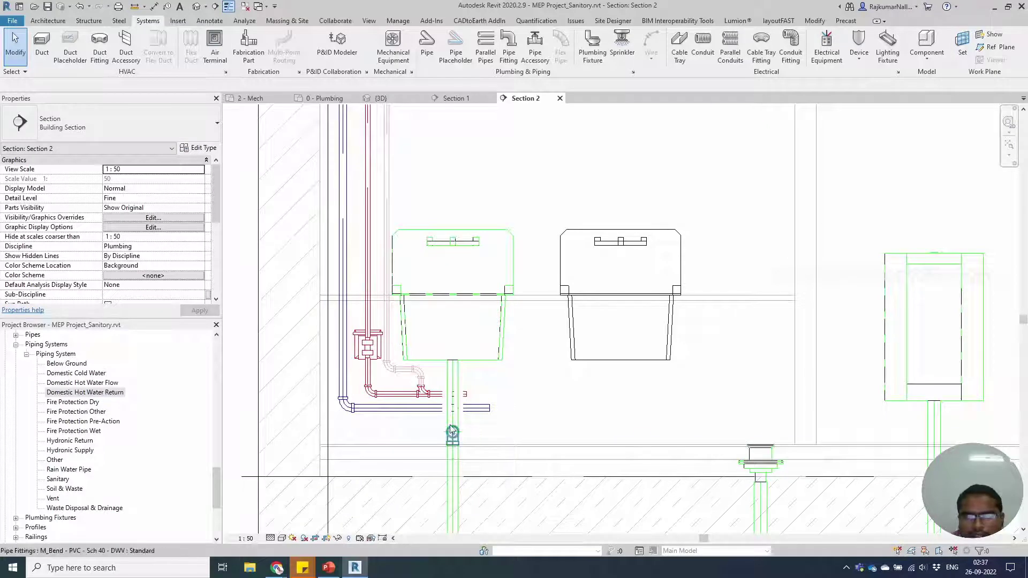
scroll(452, 430, "down", 2)
scroll(444, 435, "up", 1)
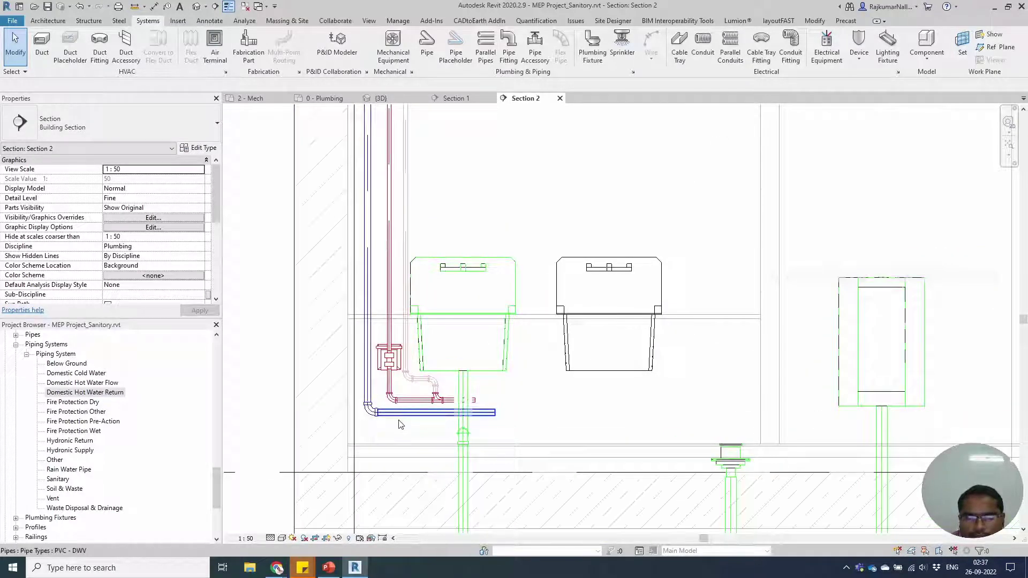
middle_click_drag(548, 421, 454, 416)
scroll(391, 413, "down", 1)
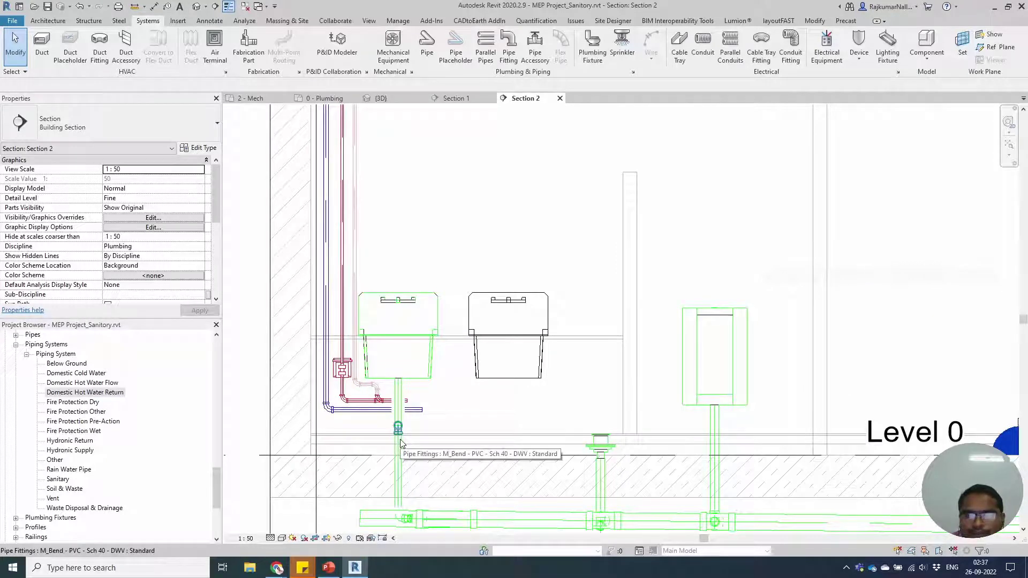
scroll(401, 441, "down", 2)
middle_click_drag(514, 455, 488, 429)
middle_click_drag(499, 364, 511, 485)
On the 0 - Plumbing plan, start a Create Similar pipe from the vertical pipe beside WC H, then cancel it.
left_click(333, 102)
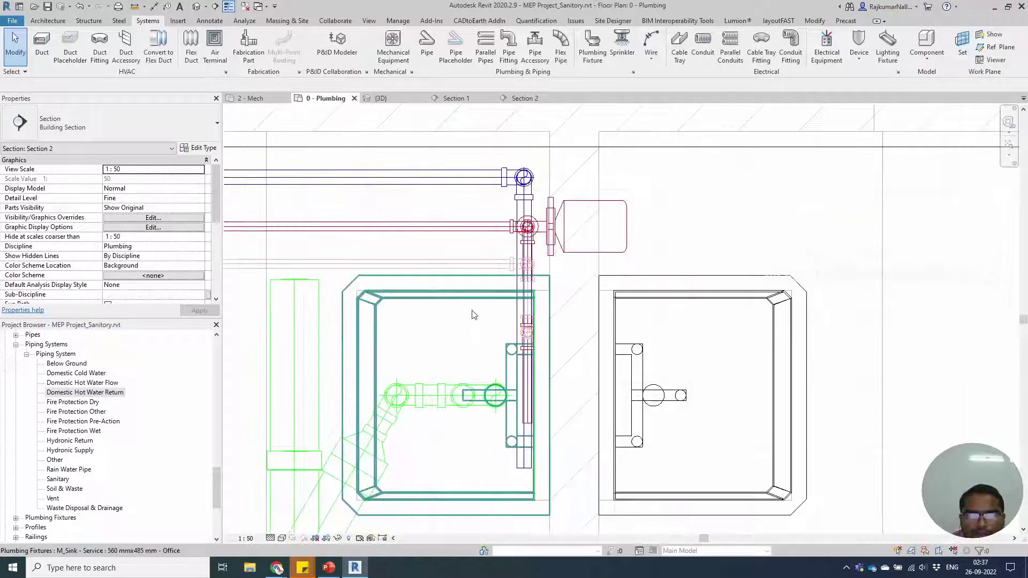
scroll(519, 379, "up", 2)
middle_click_drag(519, 379, 487, 253)
left_click(464, 321)
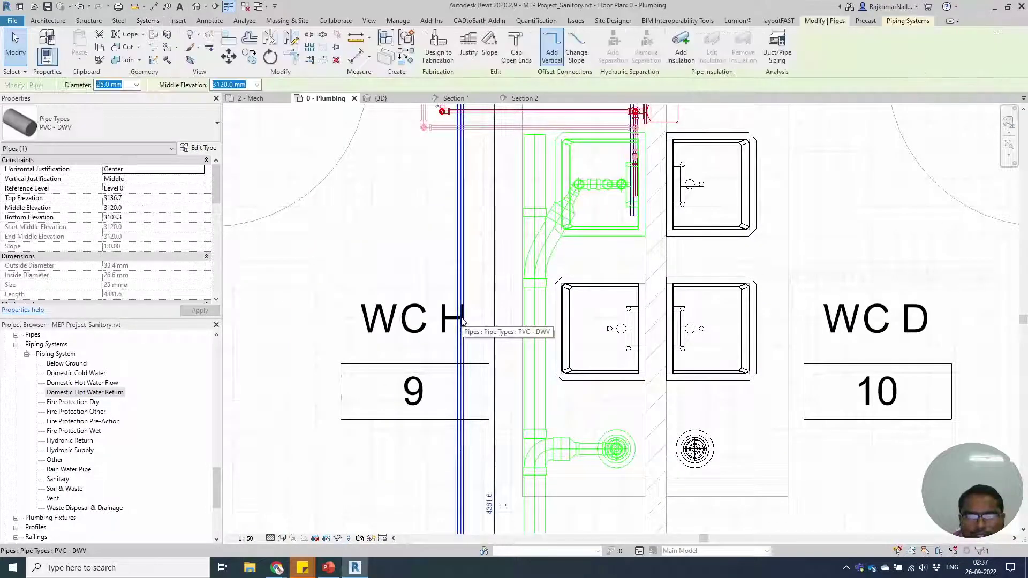
key("c")
key("s")
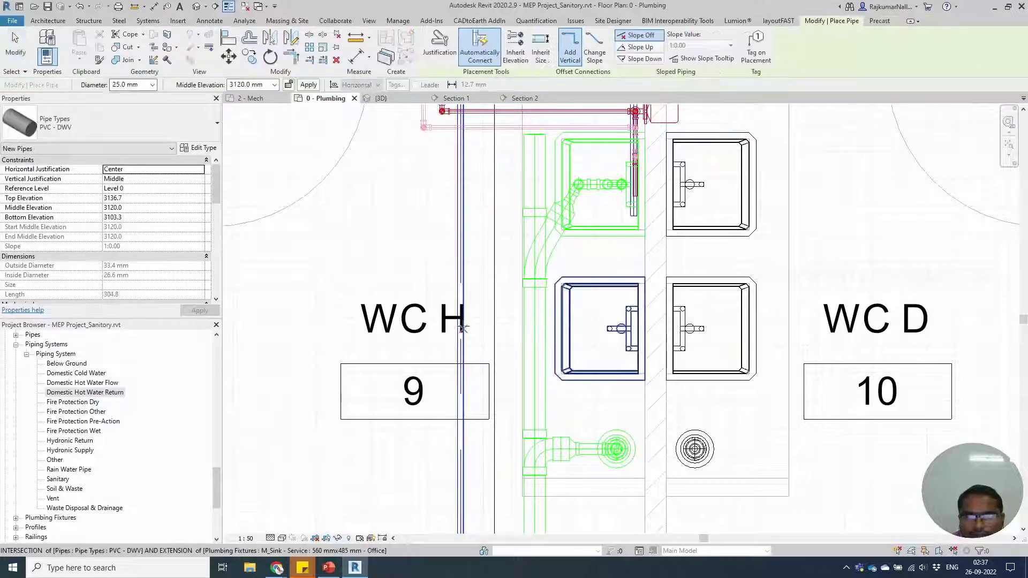
left_click(462, 329)
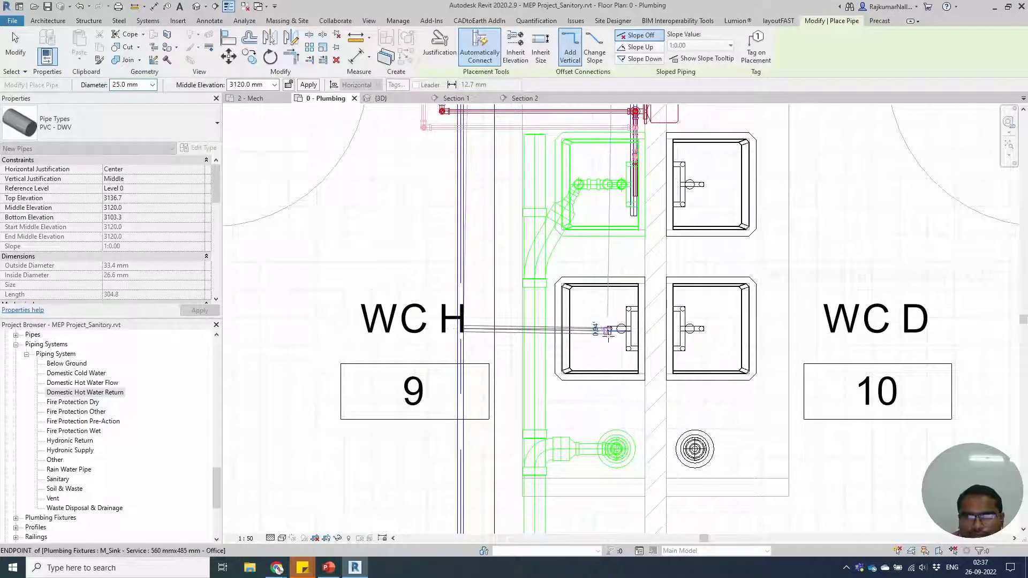
key("Escape")
middle_click_drag(511, 402, 514, 358)
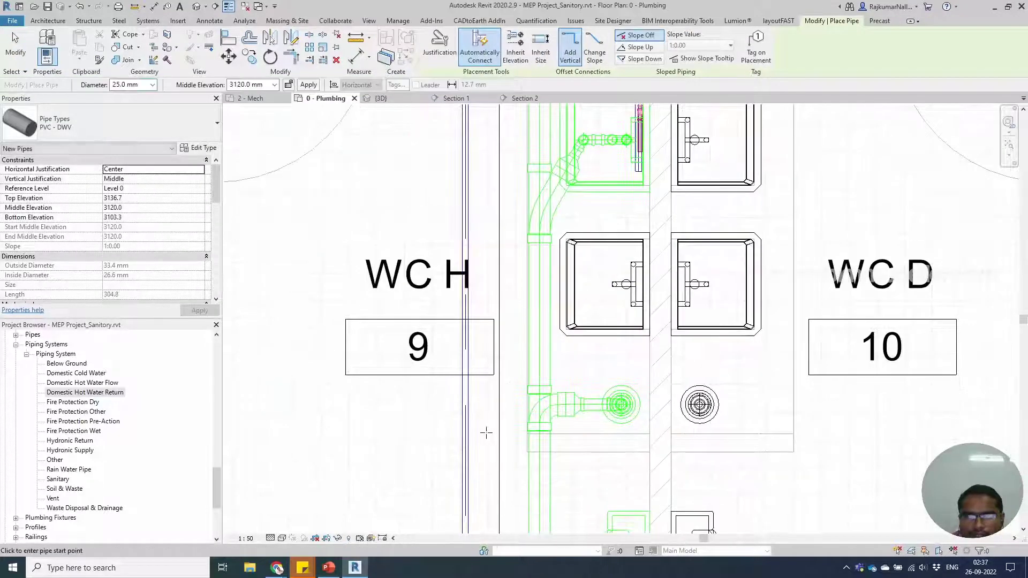
middle_click_drag(490, 441, 472, 369)
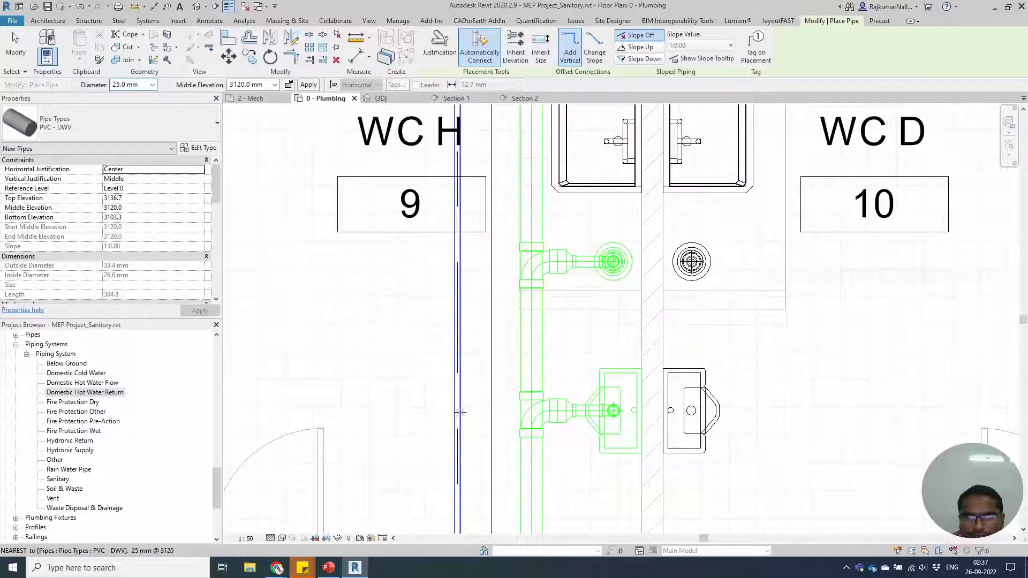
key("Escape")
Connect the wall-hung urinal into the vertical pipe with Connect Into and view it in 3D.
left_click(620, 460)
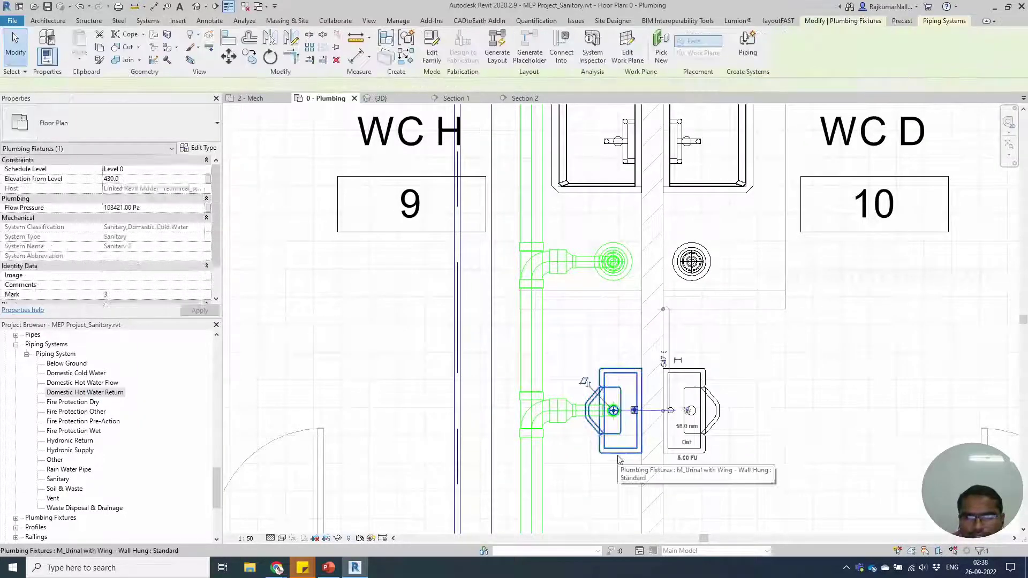
left_click(561, 45)
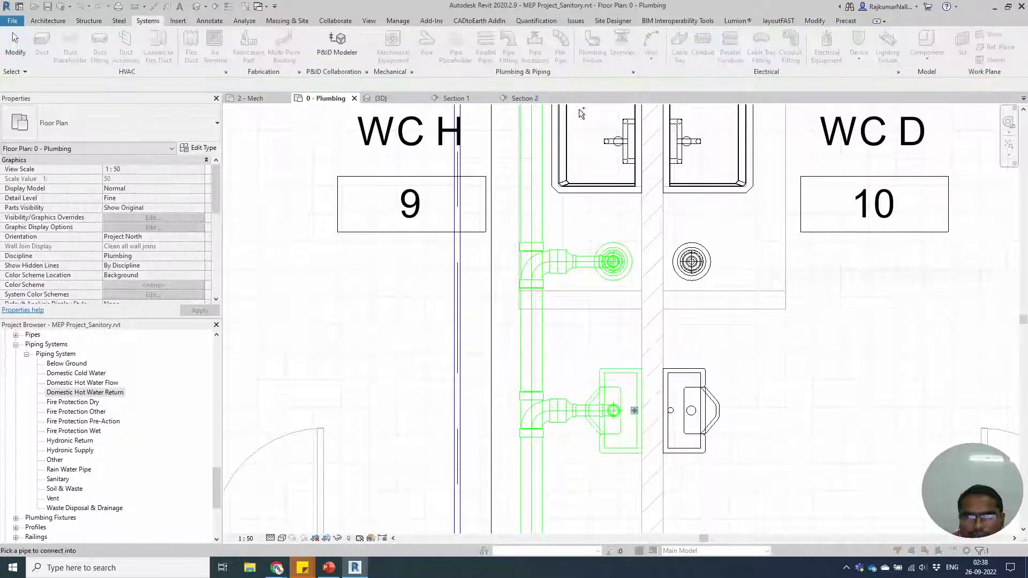
left_click(457, 341)
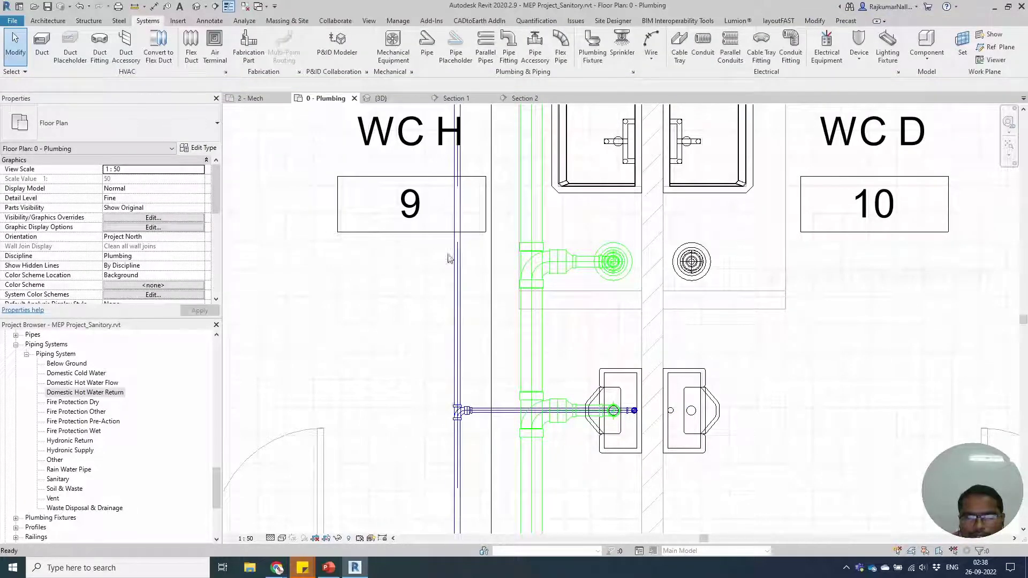
left_click(395, 98)
Orbit, pan and zoom the 3D model to inspect the urinal connection and sink piping.
scroll(396, 411, "down", 5)
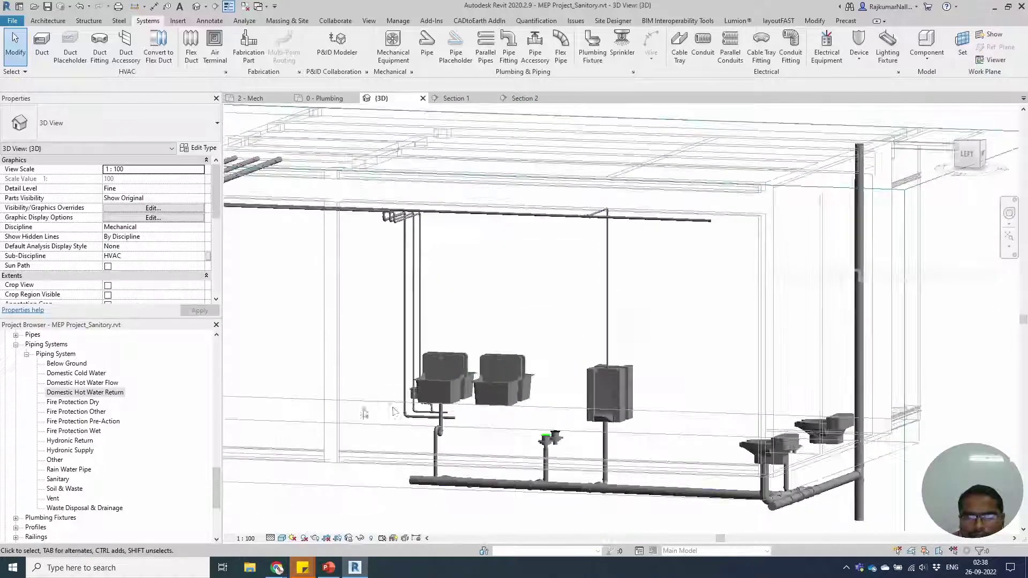
scroll(626, 423, "up", 5)
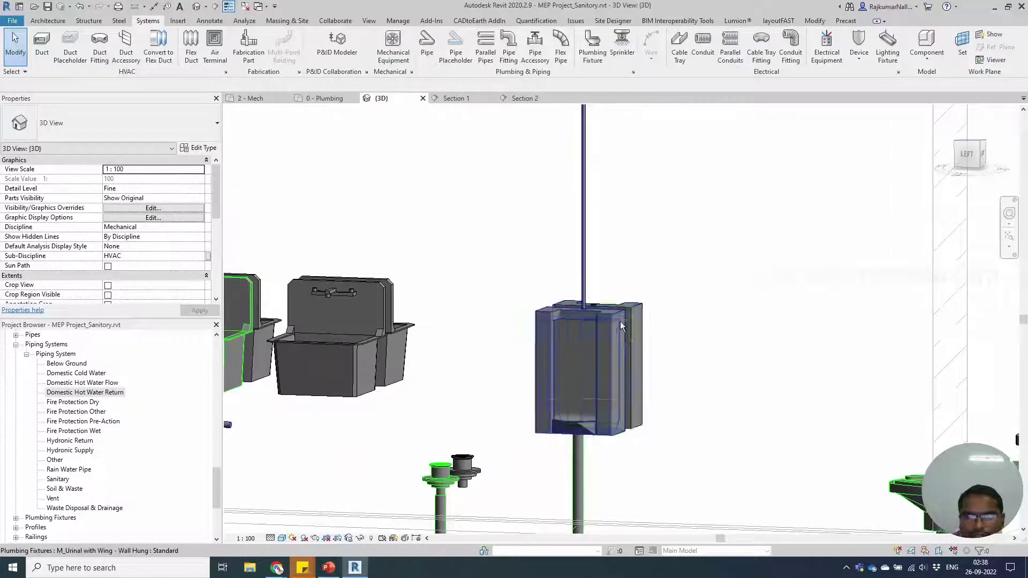
middle_click_drag(620, 321, 583, 266, "shift")
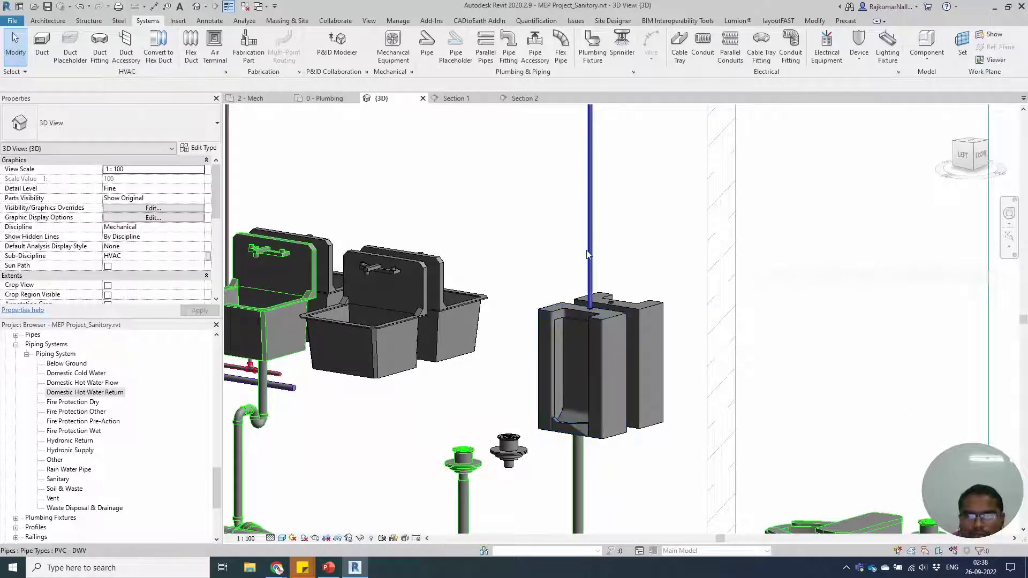
scroll(586, 273, "down", 3)
middle_click_drag(525, 249, 557, 359)
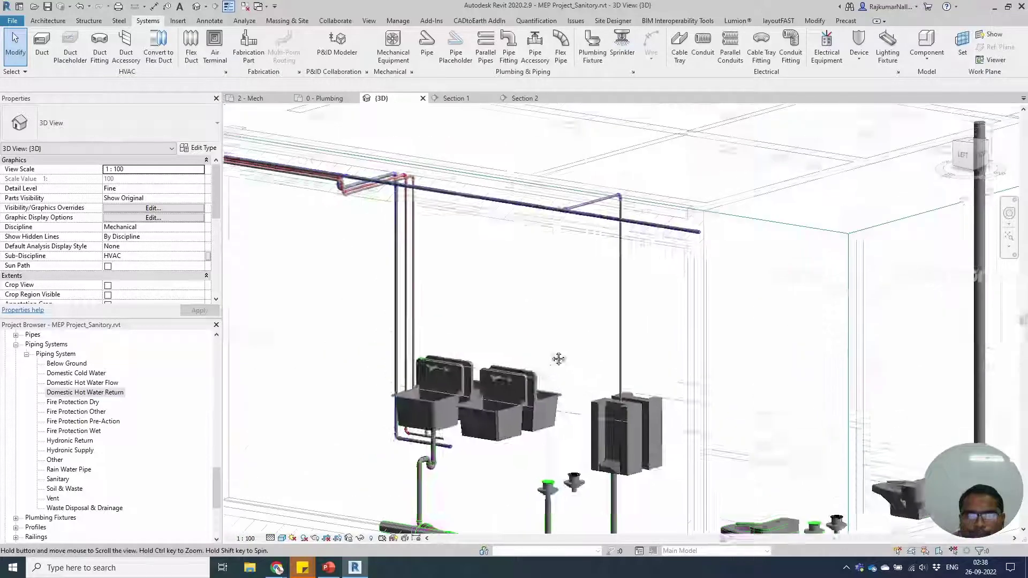
middle_click_drag(396, 353, 427, 361, "shift")
middle_click_drag(436, 411, 494, 349)
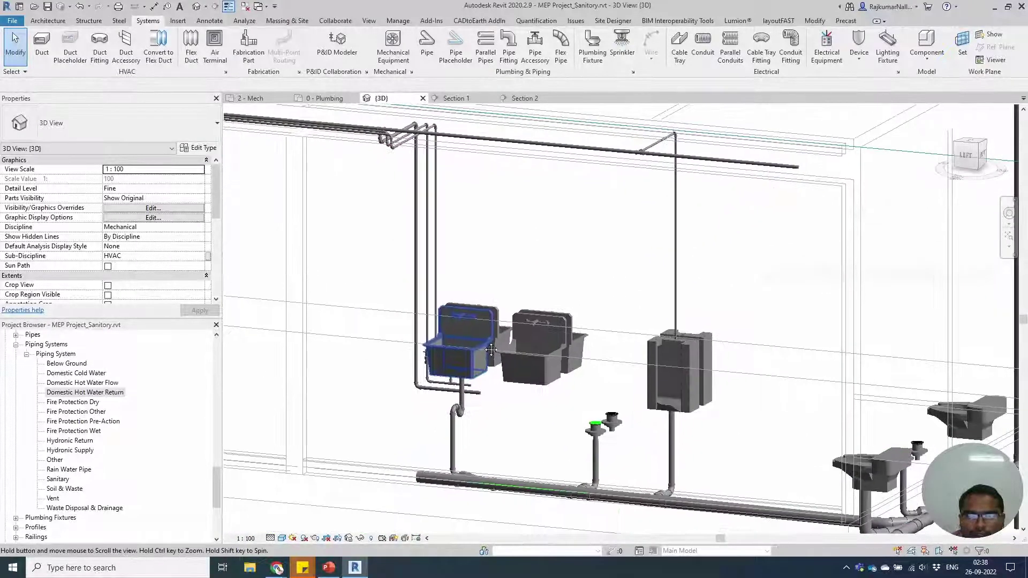
mouse_move(472, 398)
middle_mouse_down("shift")
mouse_move(499, 404)
mouse_move(488, 390)
mouse_move(473, 396)
mouse_move(480, 384)
middle_mouse_up("shift")
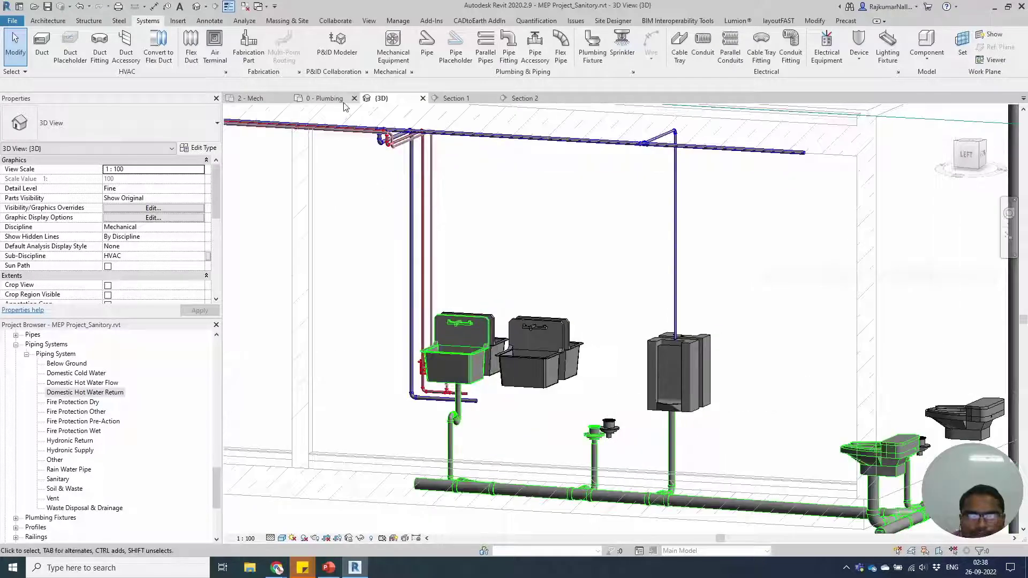
Back on the 0 - Plumbing plan, start a pipe from the vertical blue pipe, then cancel it.
left_click(324, 99)
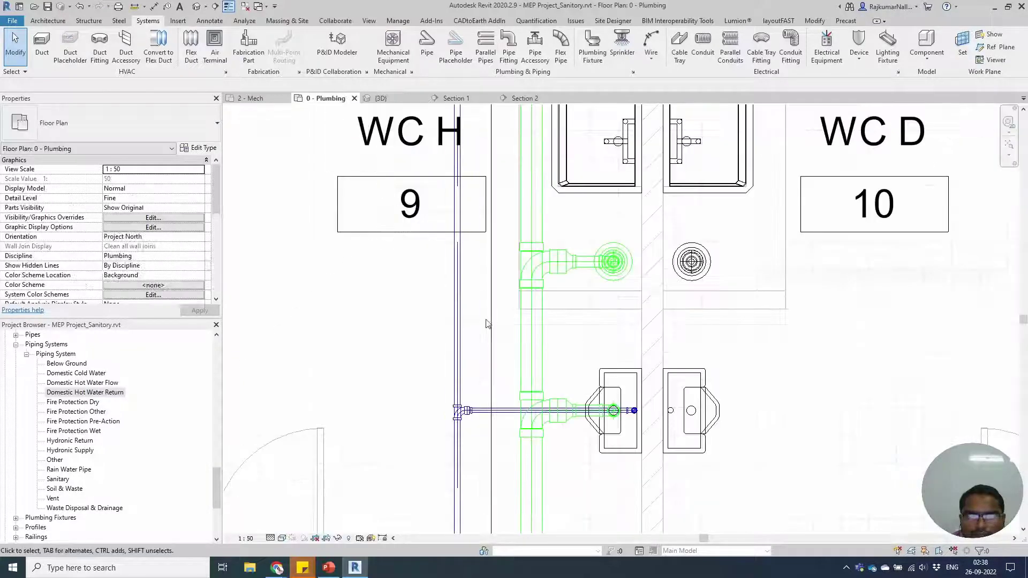
scroll(497, 273, "down", 3)
scroll(497, 273, "up", 4)
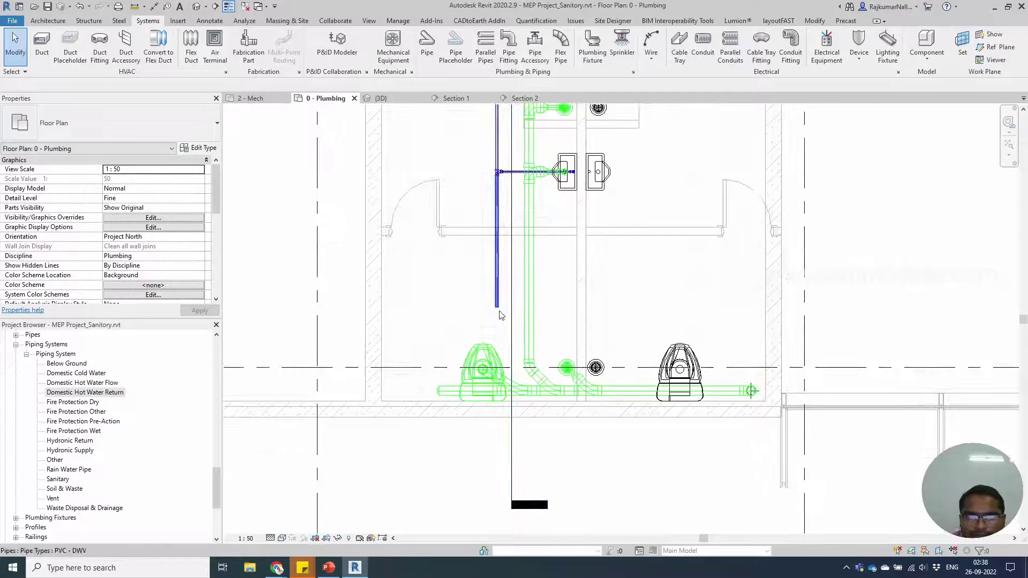
scroll(501, 315, "up", 4)
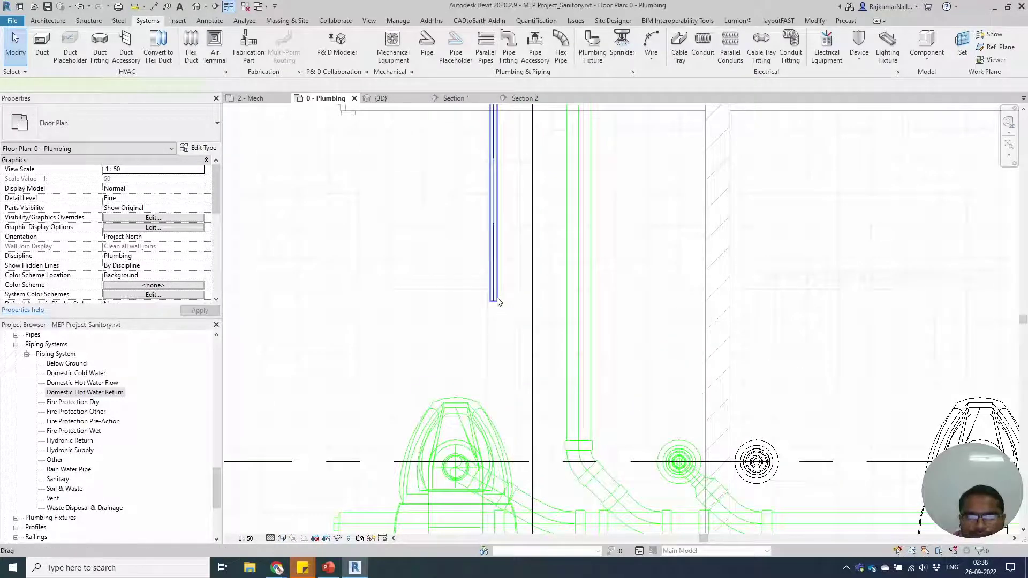
left_click(495, 301)
right_click(496, 303)
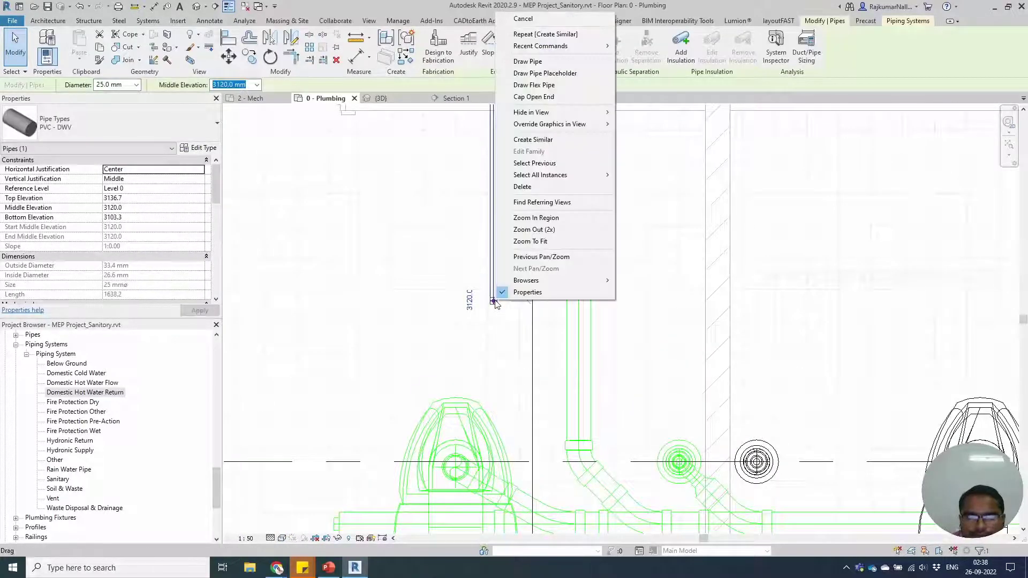
left_click(535, 64)
mouse_move(499, 395)
middle_mouse_down()
mouse_move(526, 308)
mouse_move(530, 223)
middle_mouse_up()
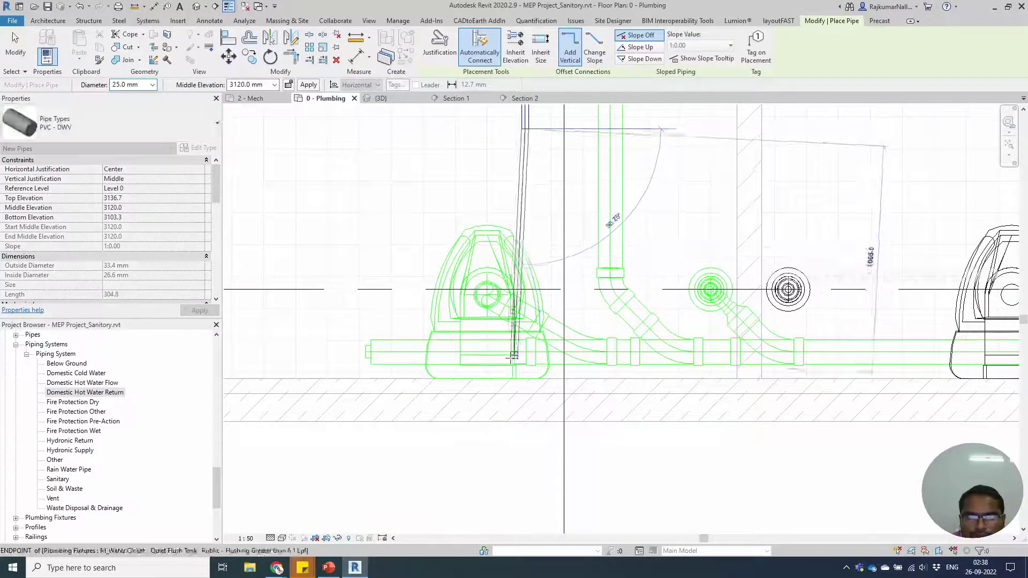
key("Escape")
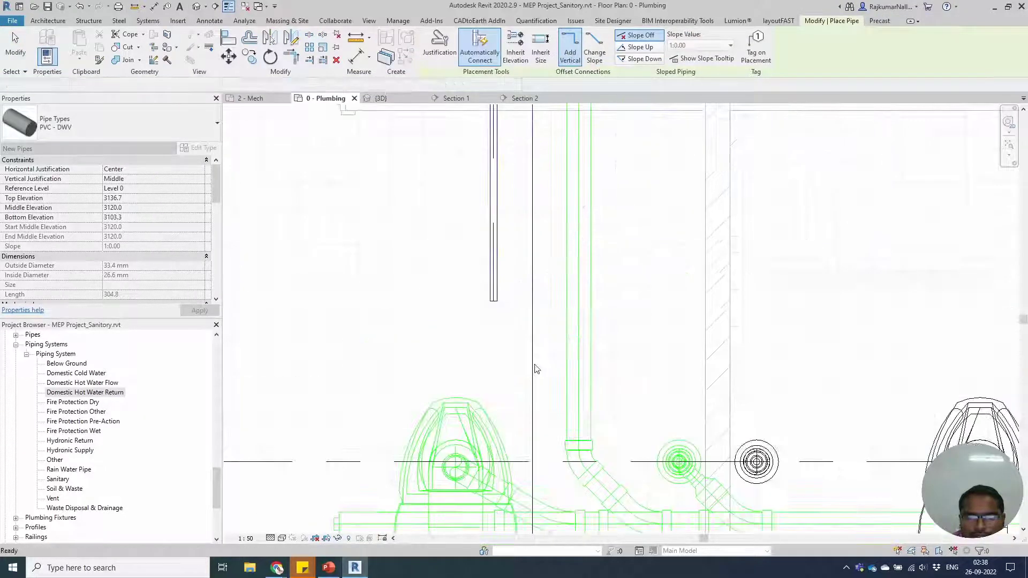
scroll(479, 363, "down", 3)
key("Escape")
After Connect Into fails for the water closet, extend the vertical pipe down to the wall beside it.
left_click(466, 404)
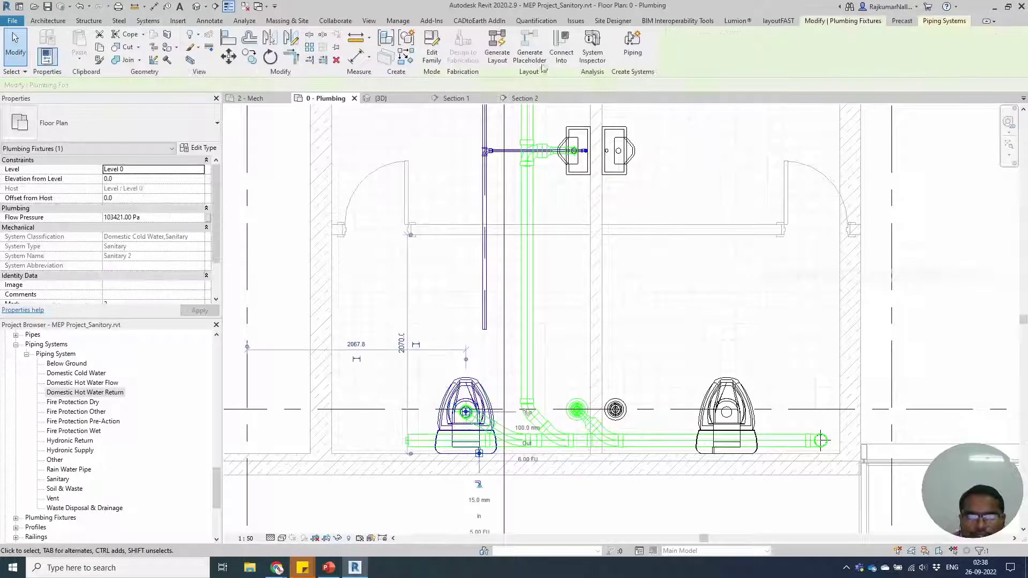
left_click(485, 327)
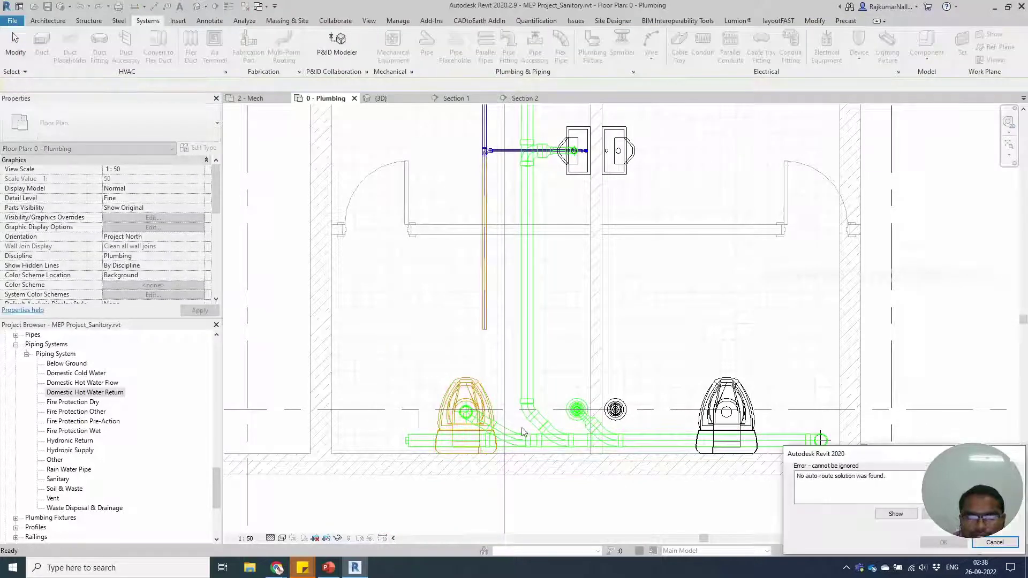
left_click(484, 330)
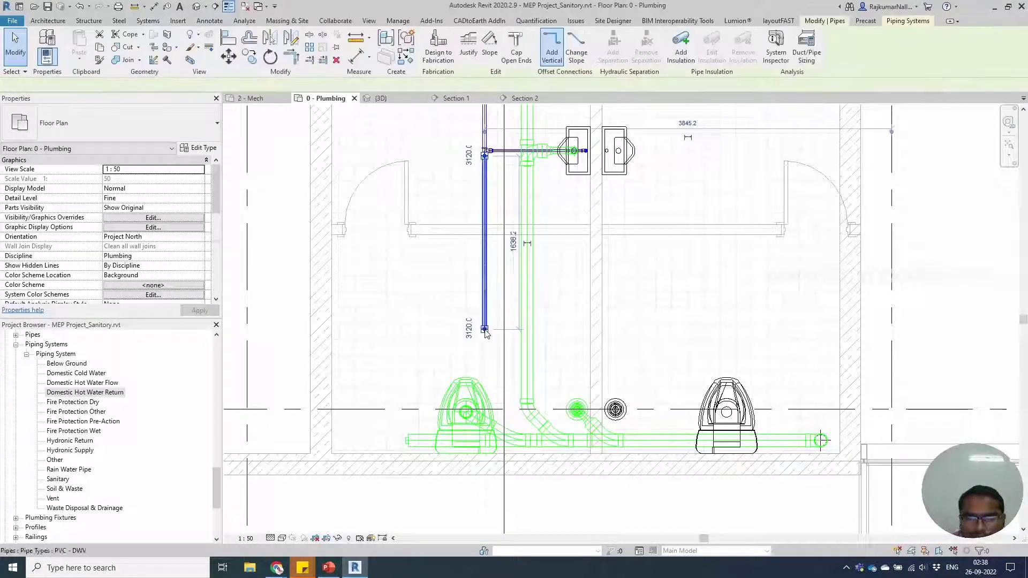
right_click(484, 330)
left_click(527, 92)
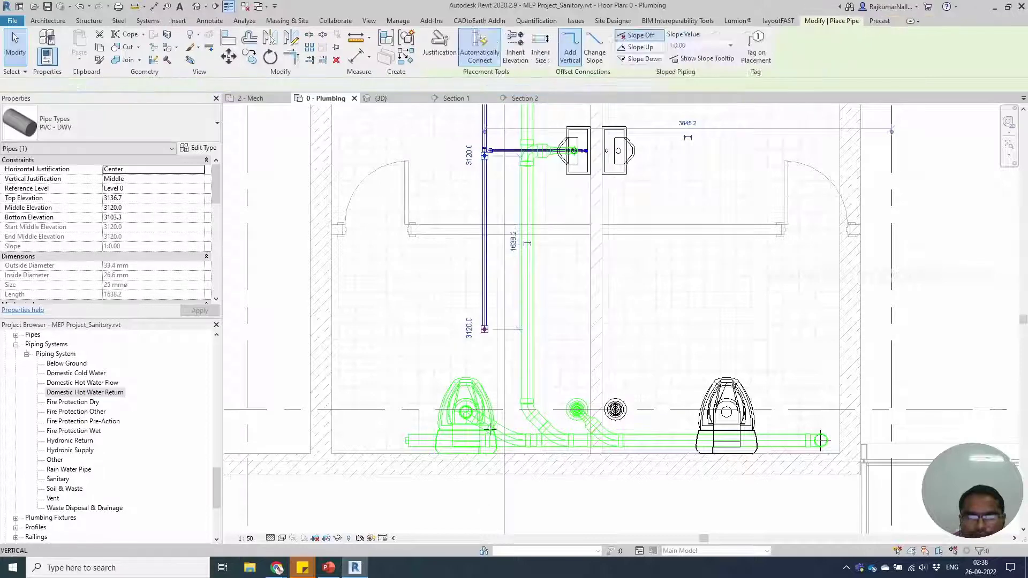
scroll(490, 434, "up", 5)
scroll(471, 464, "down", 3)
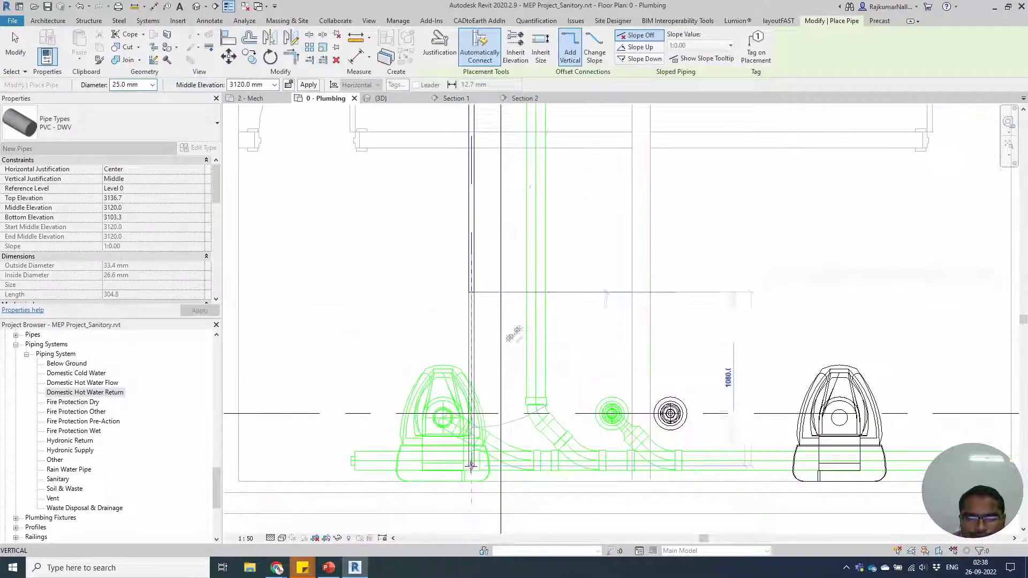
left_click(472, 488)
key("Escape")
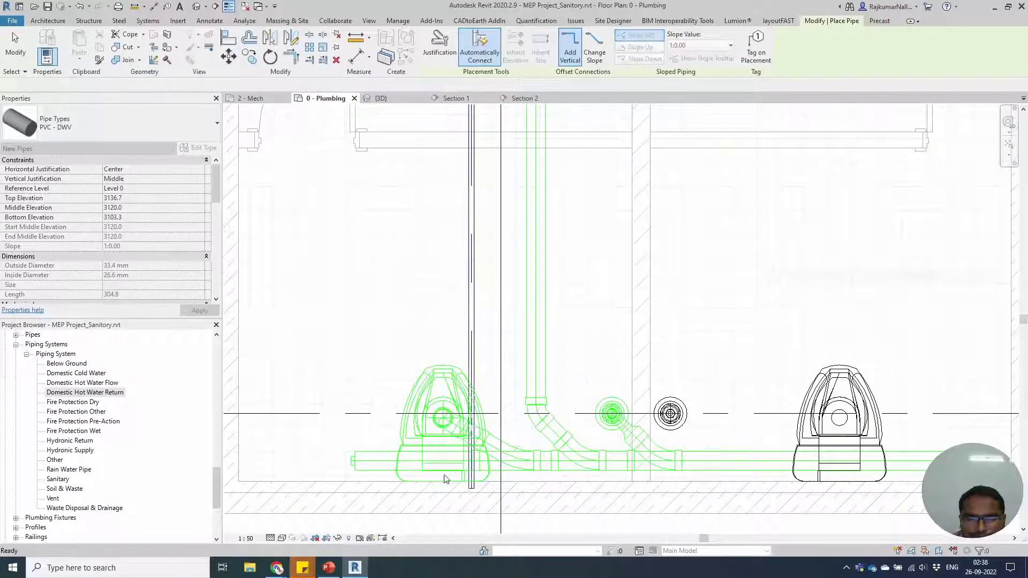
key("Escape")
Mirror the lower-left water closet by mistake, then undo the mirrored copy.
left_click(443, 475)
scroll(545, 413, "up", 4)
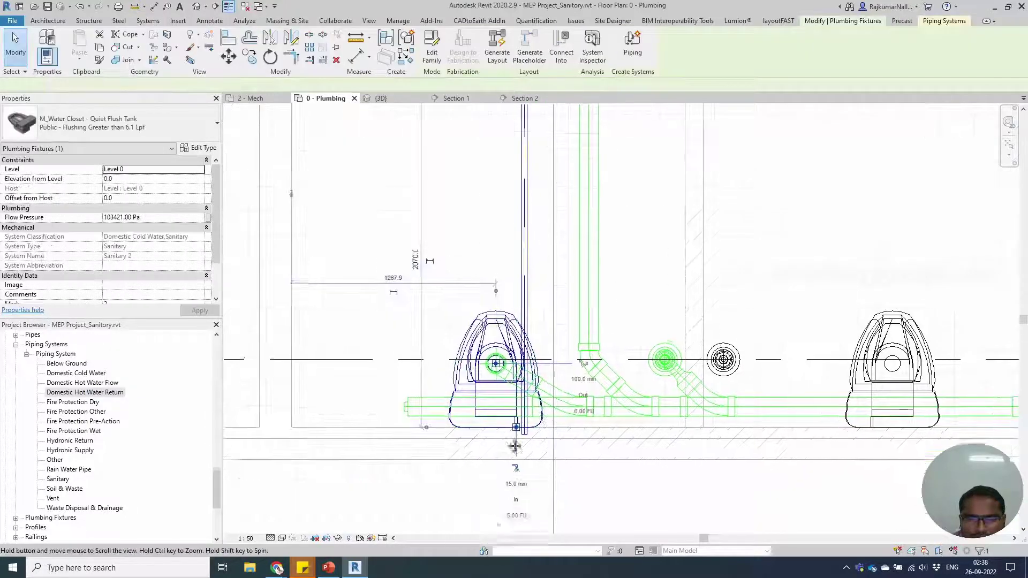
scroll(544, 413, "up", 2)
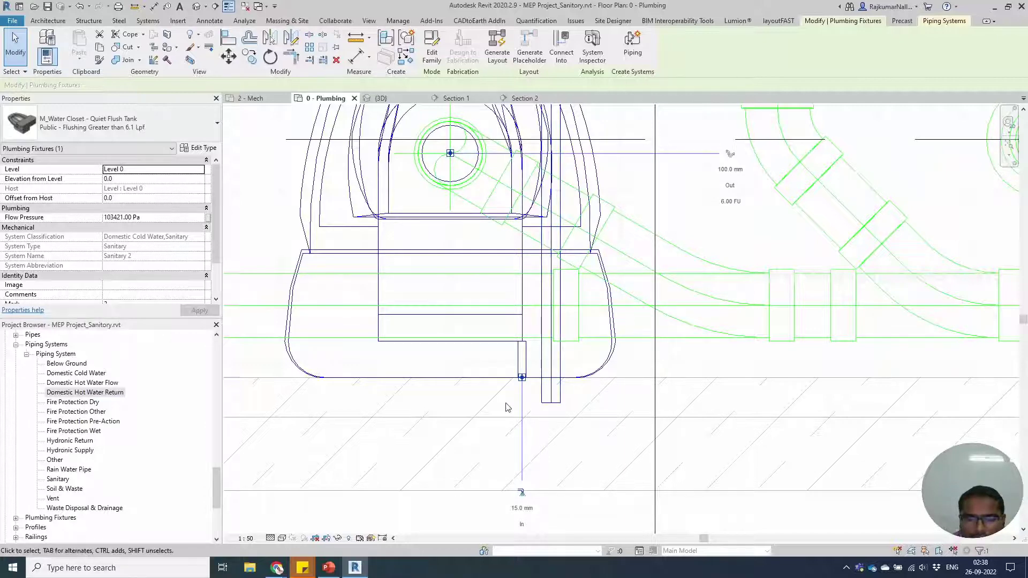
scroll(508, 407, "down", 2)
scroll(517, 396, "up", 2)
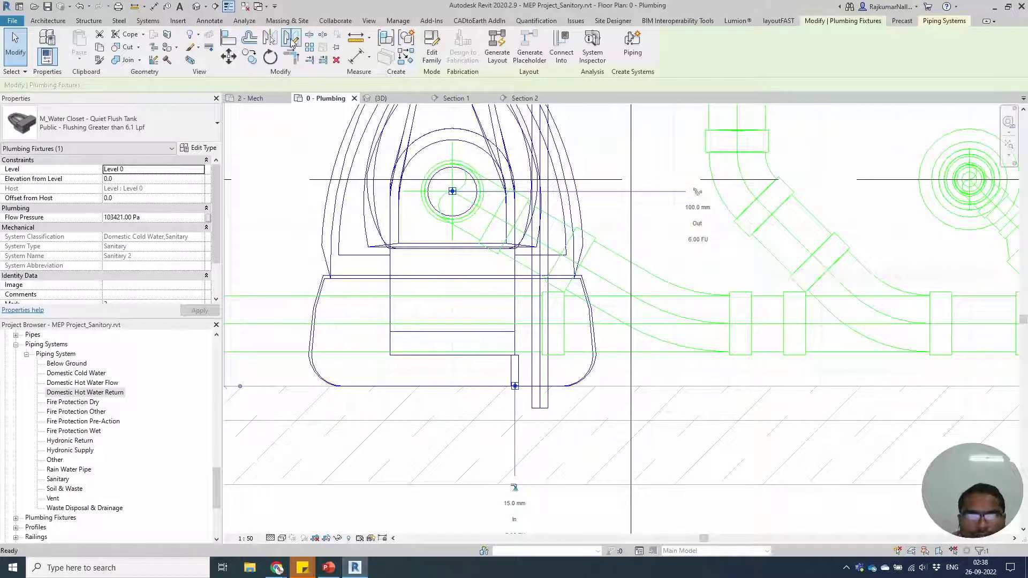
left_click(270, 38)
scroll(552, 375, "down", 2)
scroll(545, 359, "up", 2)
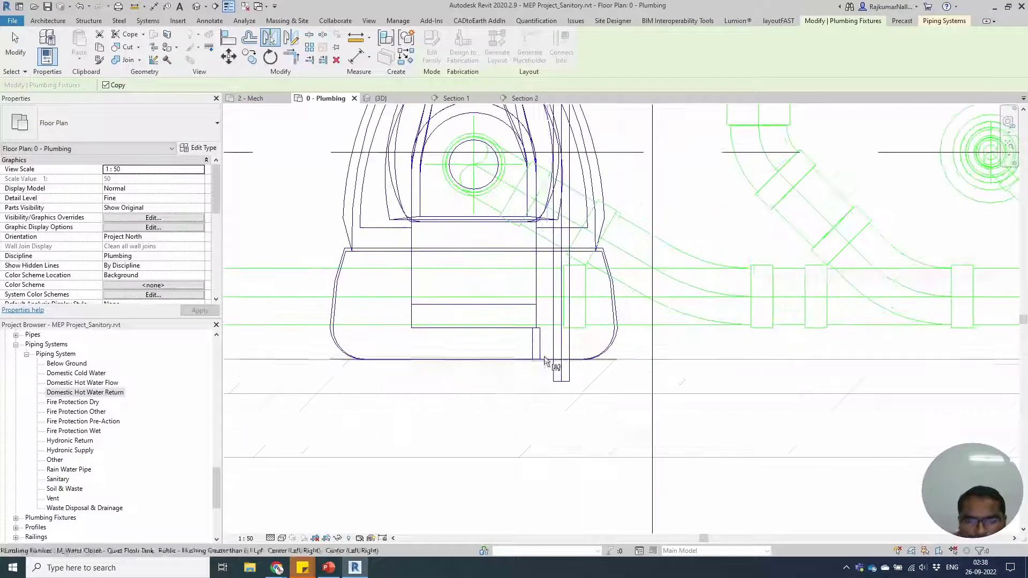
scroll(541, 362, "up", 3)
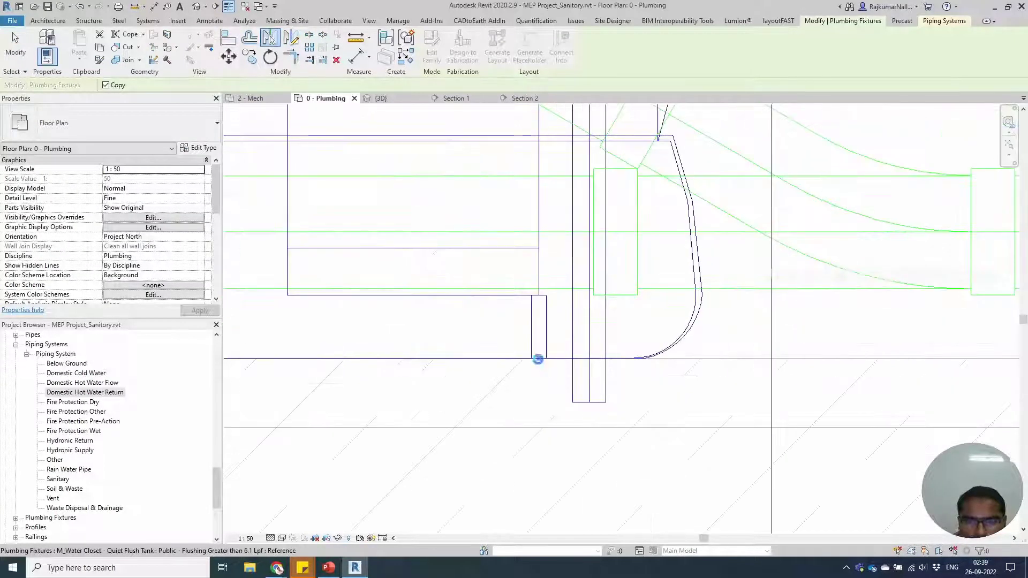
left_click(538, 358)
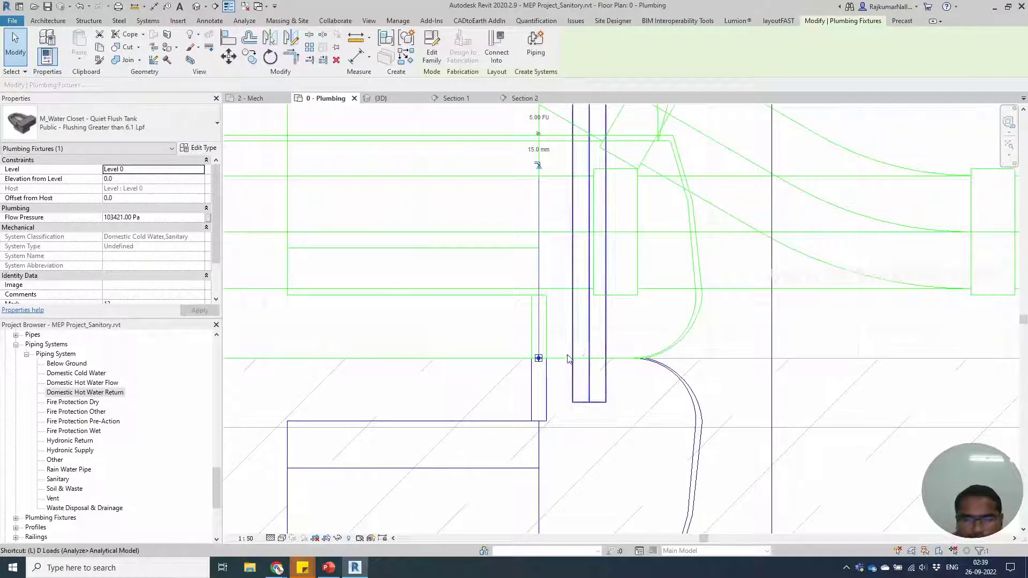
key("ctrl+z")
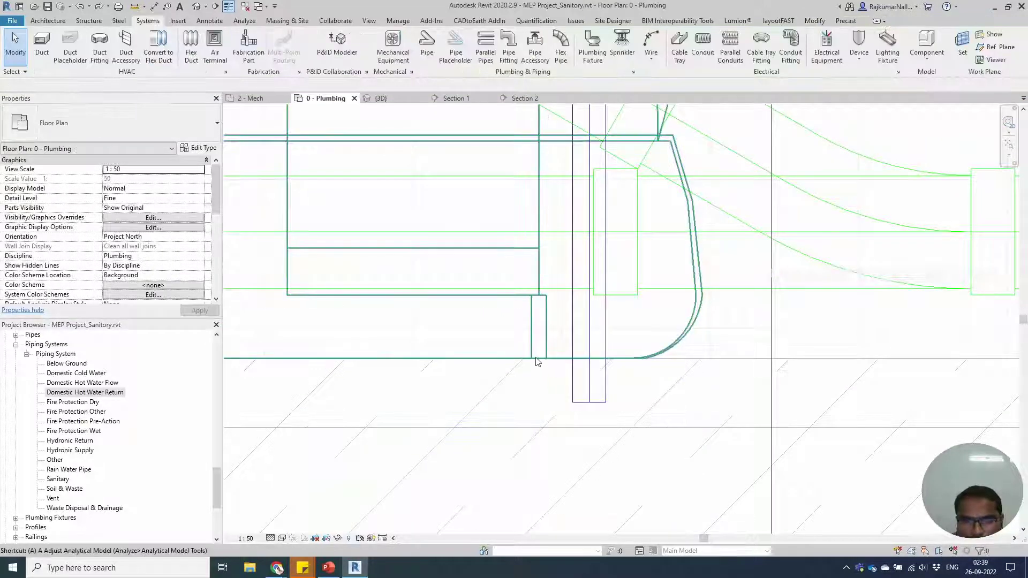
Align the vertical pipe to the water closet's water connection line with Align.
key("l")
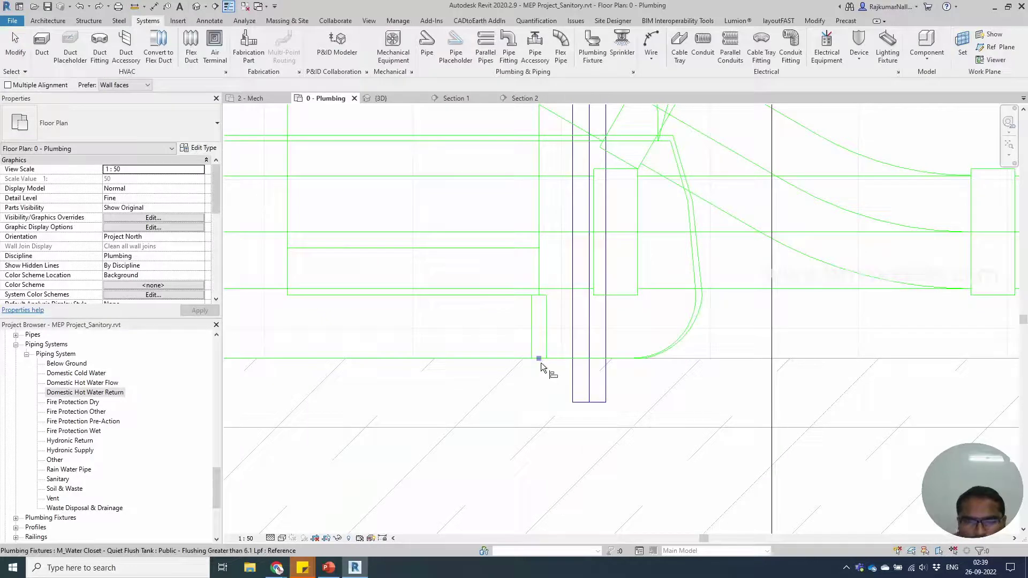
left_click(541, 362)
left_click(591, 327)
scroll(554, 424, "down", 2)
scroll(555, 424, "down", 3)
Select both vertical pipes and nudge them slightly to the left.
scroll(541, 188, "up", 5)
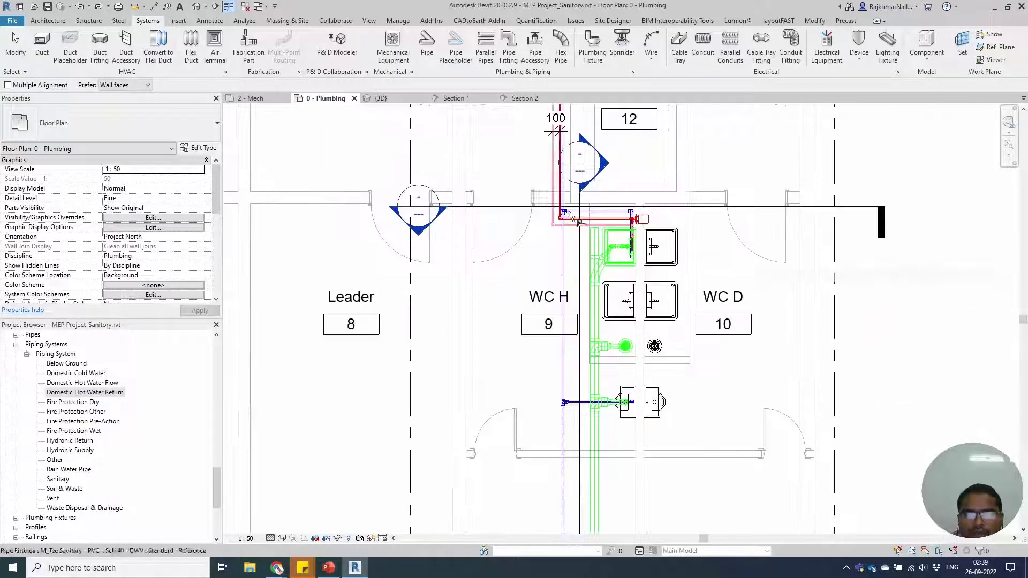
key("Escape")
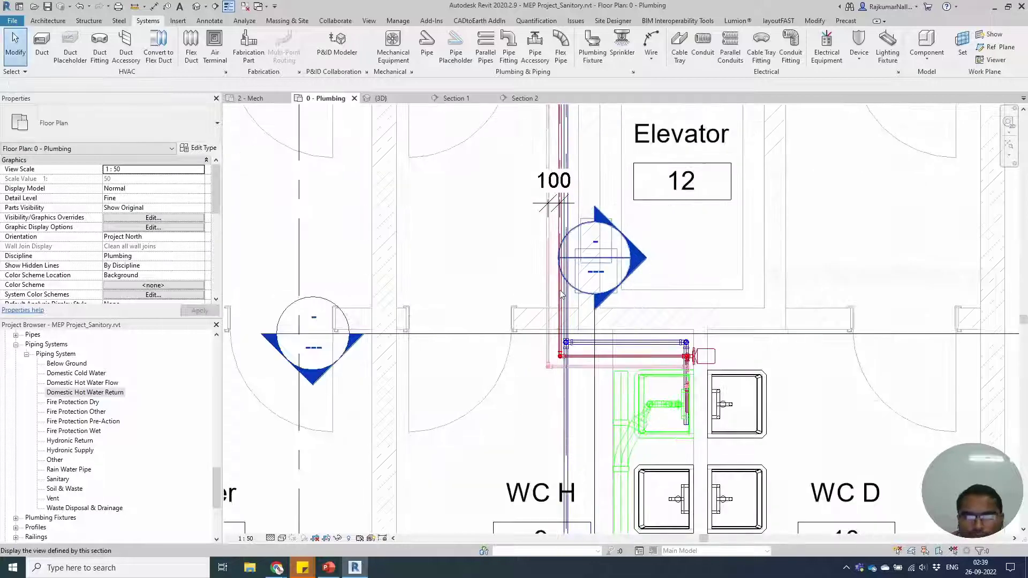
scroll(562, 294, "up", 3)
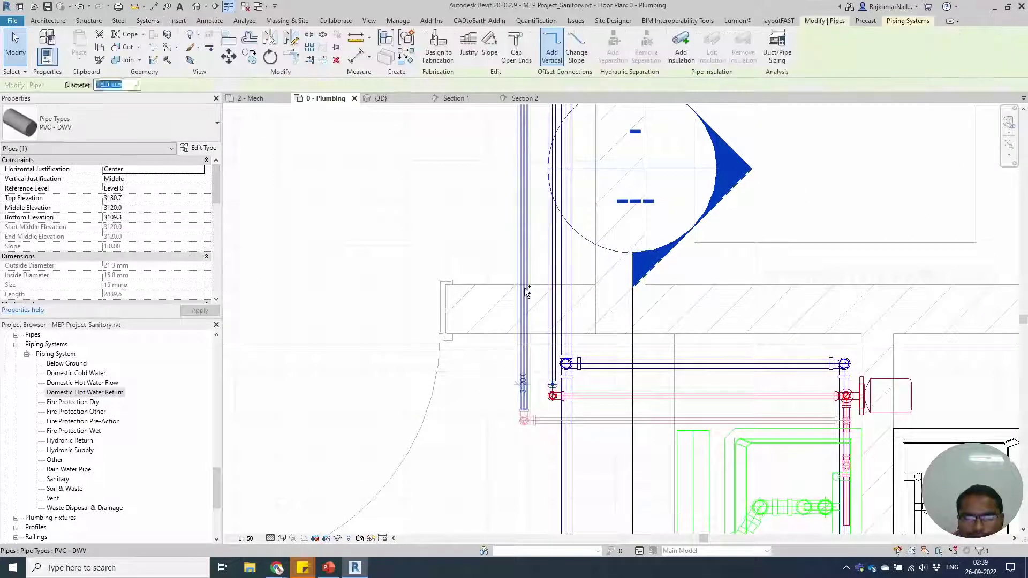
left_click(524, 290, "ctrl")
key("Left")
key("Left")
key("Left")
key("Left")
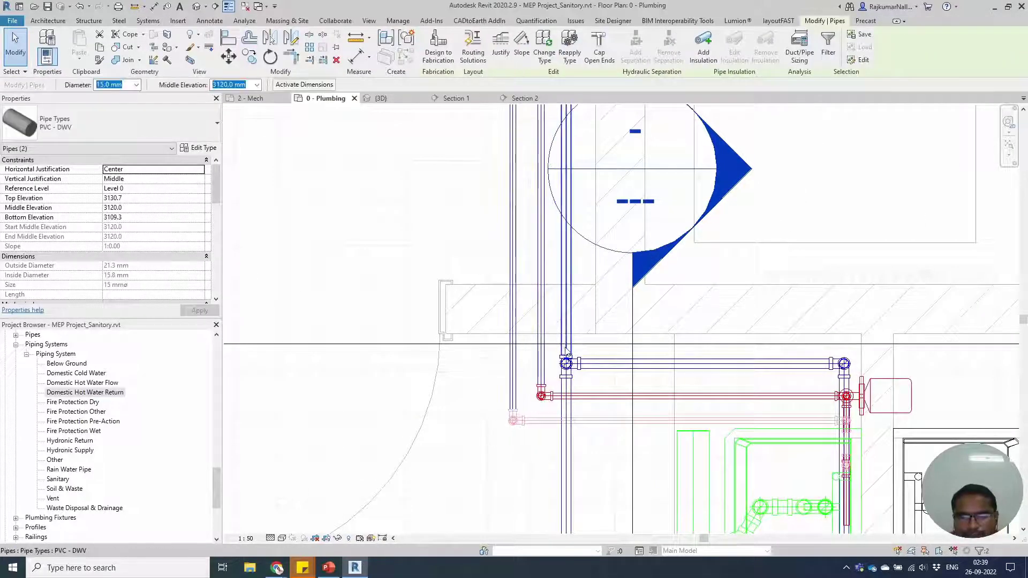
scroll(562, 348, "down", 4)
middle_click_drag(572, 365, 556, 187)
middle_click_drag(543, 487, 581, 300)
key("Escape")
middle_click_drag(570, 423, 544, 329)
Connect the lower-left water closet's supply into the blue vertical pipe and check the nearby fixtures.
left_click(524, 359)
left_click(563, 53)
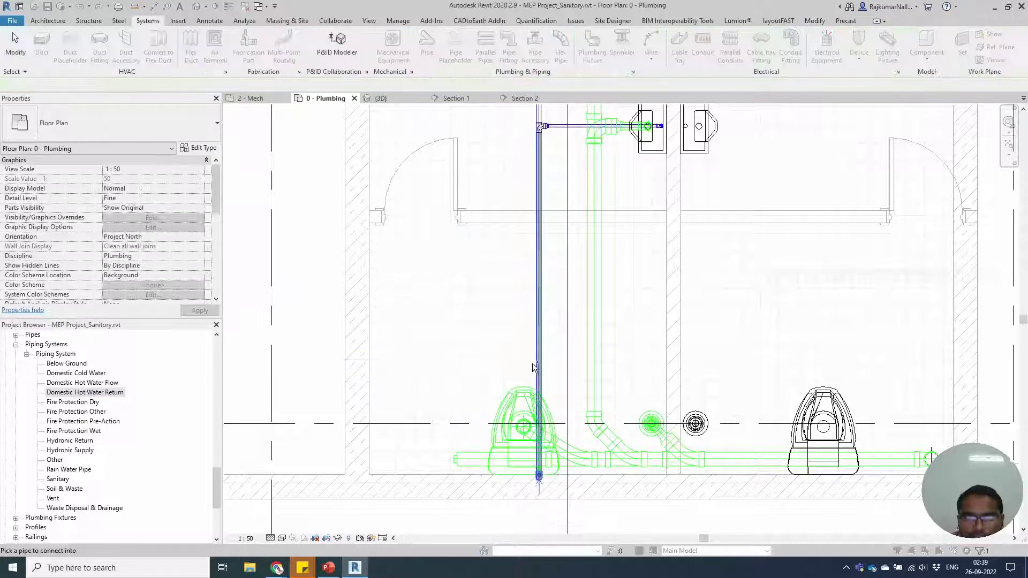
left_click(534, 367)
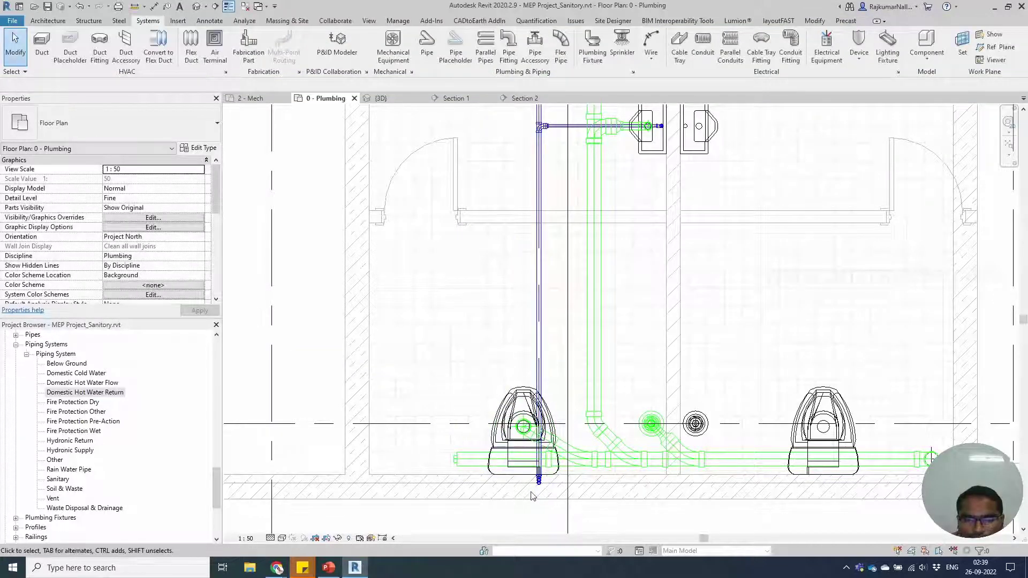
scroll(532, 490, "up", 3)
scroll(563, 461, "up", 3)
scroll(569, 436, "down", 3)
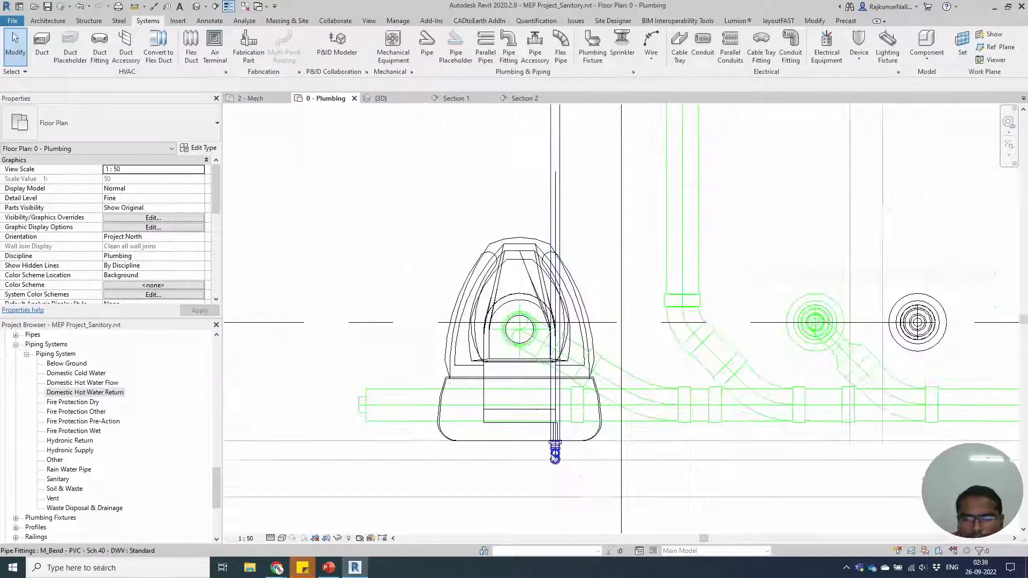
middle_click_drag(569, 437, 573, 497)
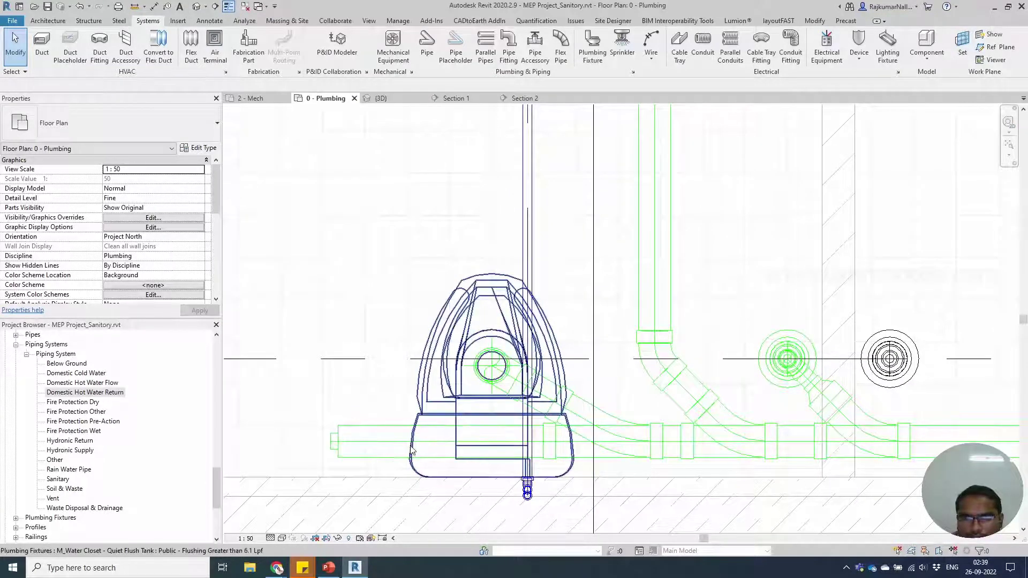
scroll(471, 460, "down", 2)
middle_click_drag(532, 456, 508, 499)
middle_click_drag(521, 377, 525, 431)
scroll(435, 401, "down", 2)
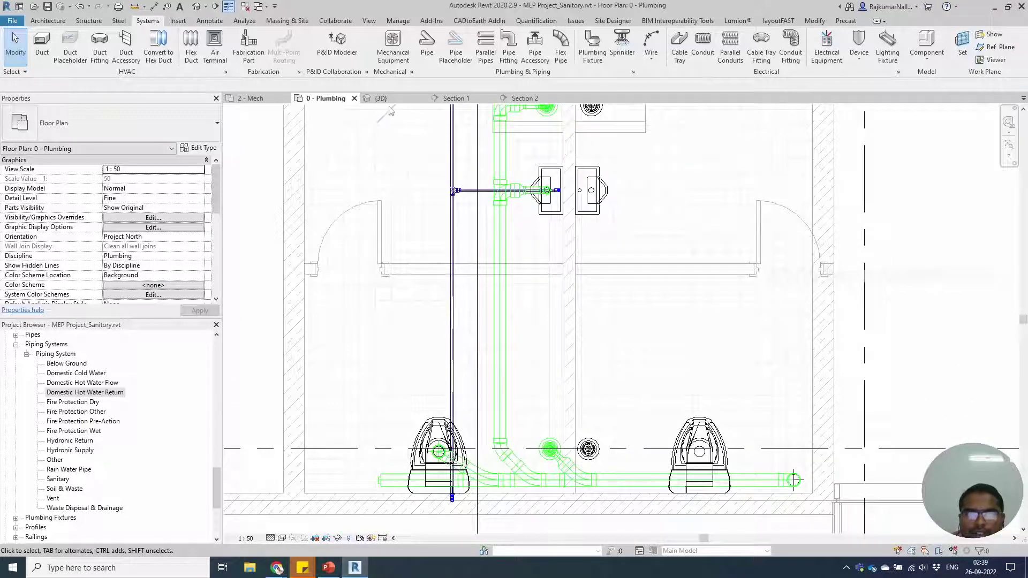
left_click(393, 101)
scroll(643, 440, "down", 1)
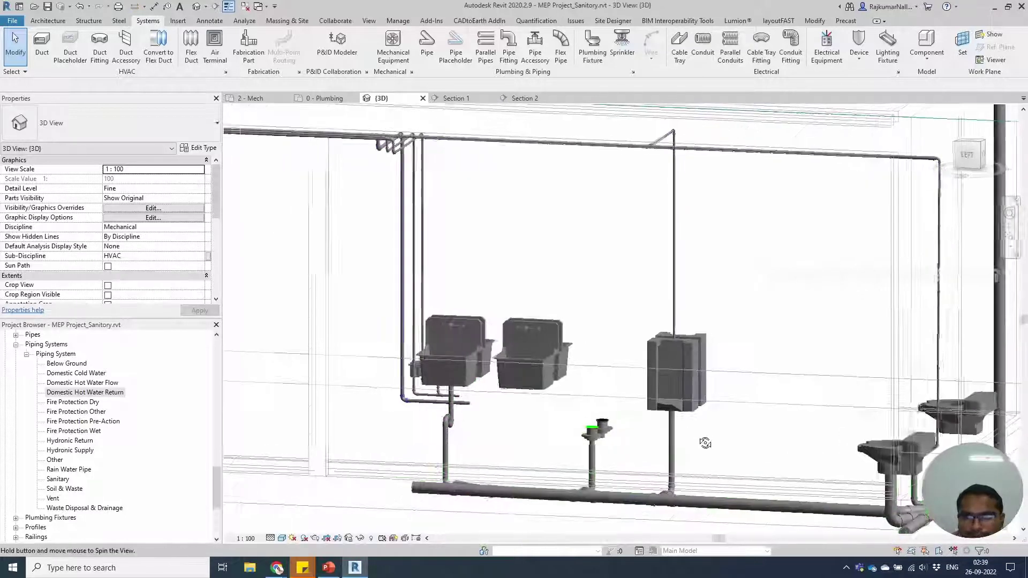
scroll(739, 402, "up", 5)
scroll(748, 371, "up", 3)
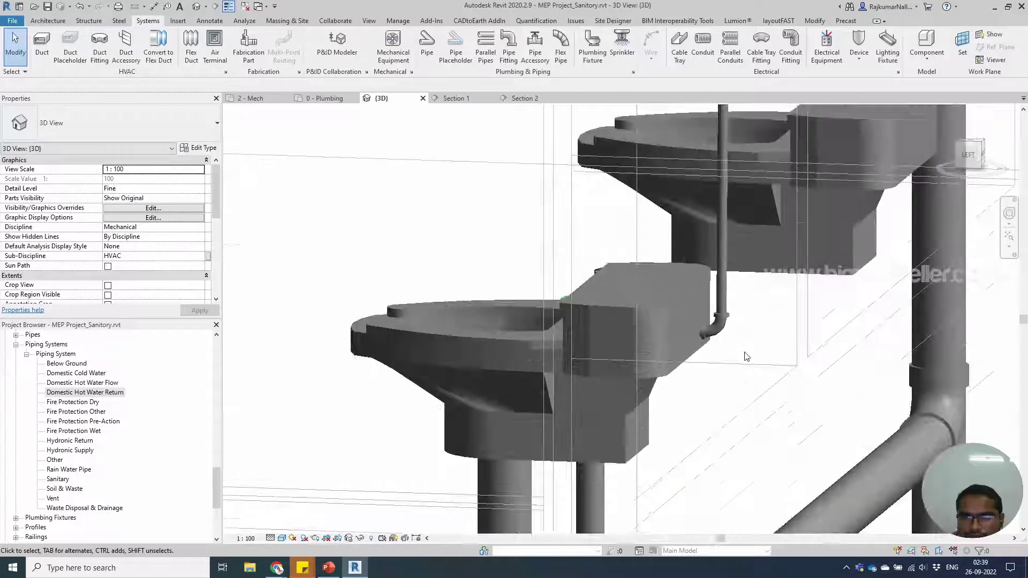
scroll(747, 356, "down", 5)
scroll(677, 443, "up", 5)
middle_click_drag(564, 374, 712, 374)
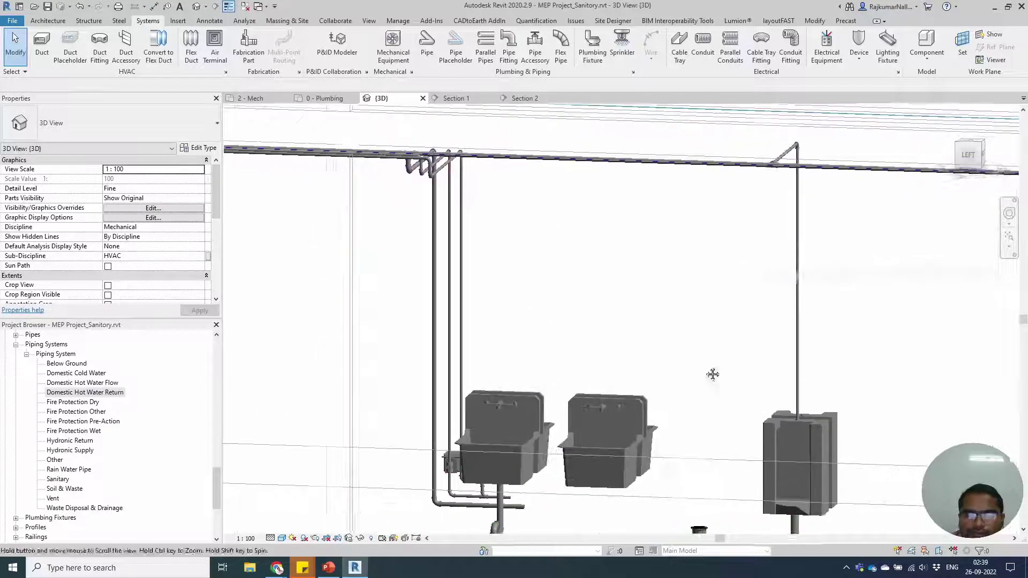
left_click(321, 99)
middle_click_drag(527, 295, 579, 505)
middle_click_drag(584, 338, 592, 436)
scroll(587, 343, "up", 1)
Crossing-select the blue, red and pink pipes above the WC H sinks and view them in 3D.
scroll(551, 201, "up", 3)
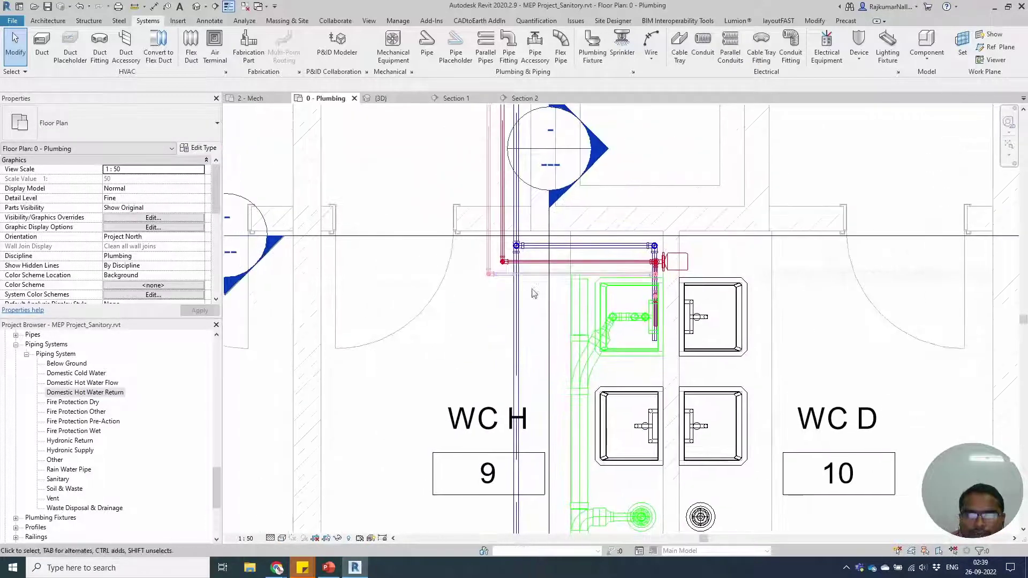
left_click_drag(543, 204, 543, 205)
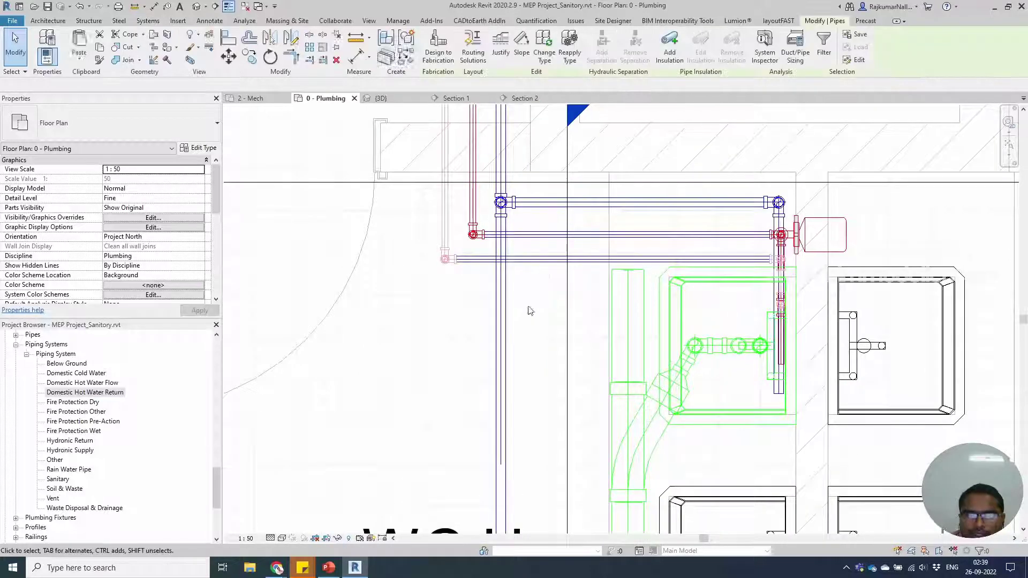
scroll(523, 301, "down", 2)
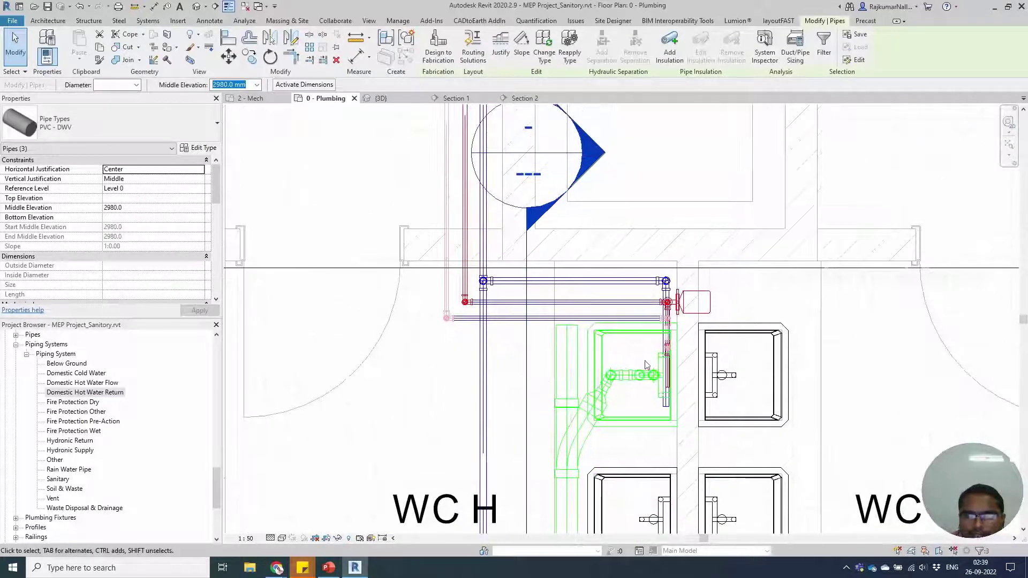
middle_click_drag(647, 365, 654, 219)
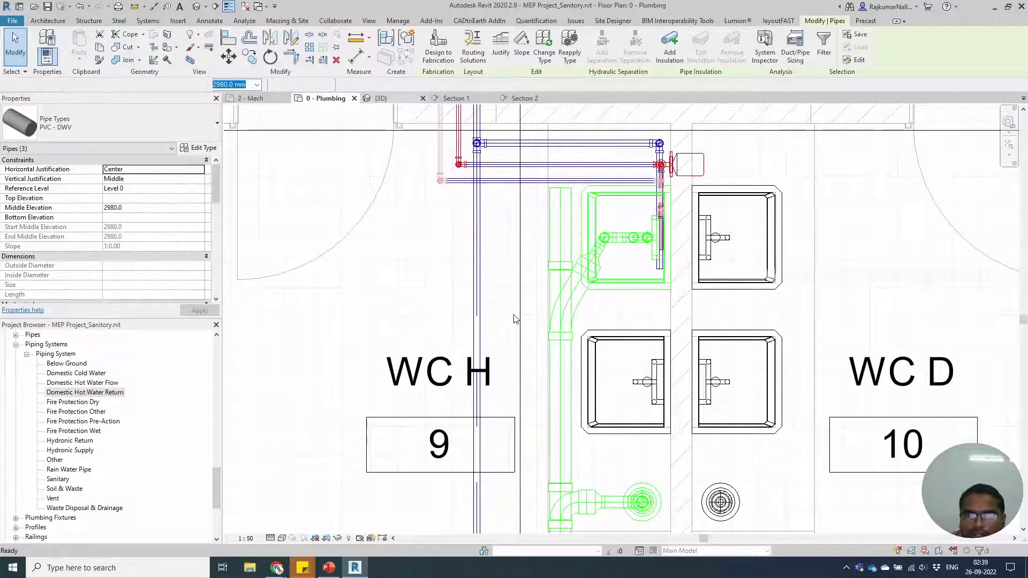
key("ctrl+Tab")
scroll(546, 447, "up", 5)
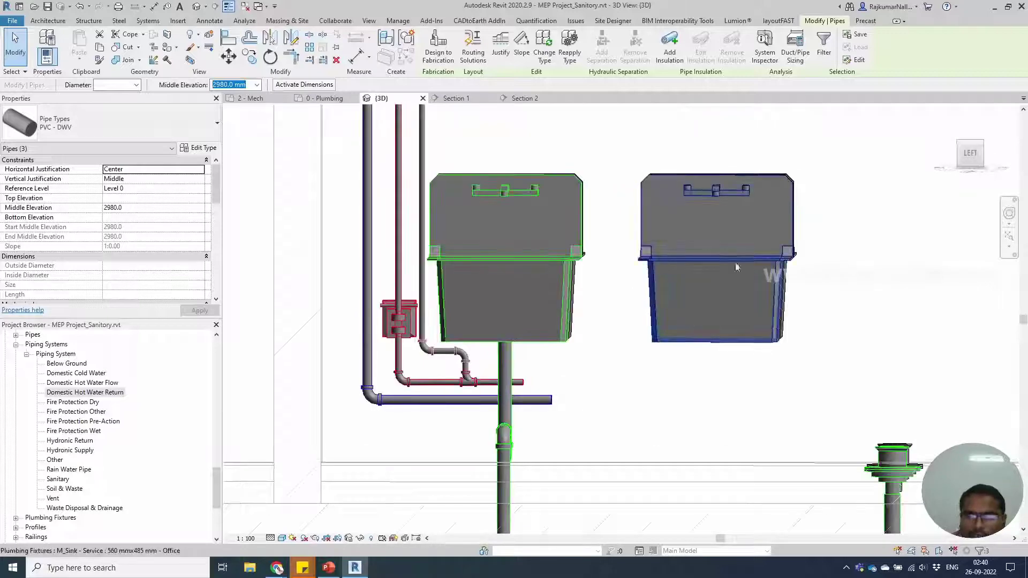
scroll(589, 396, "down", 5)
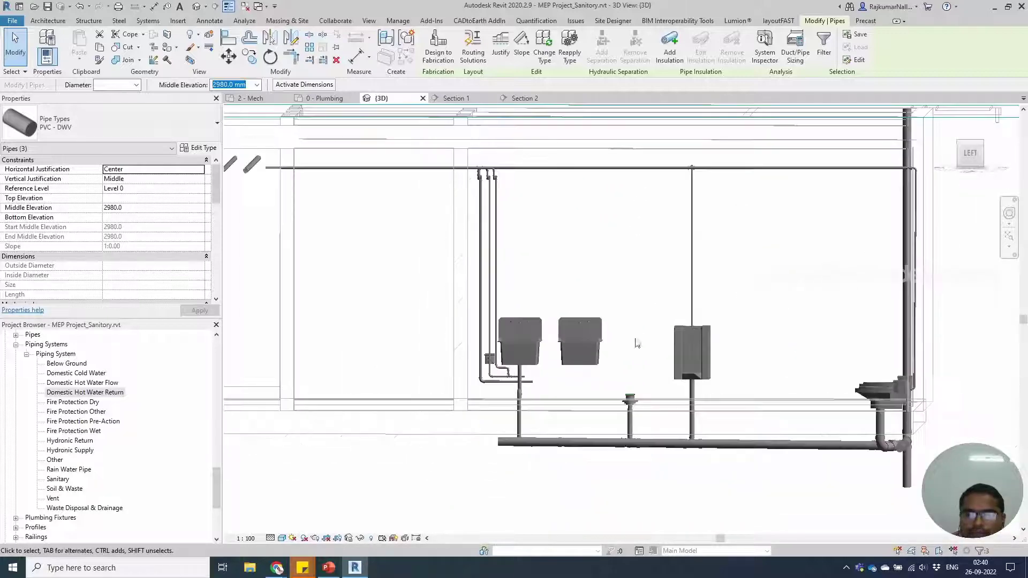
middle_click_drag(567, 397, 582, 425, "shift")
middle_click_drag(669, 372, 660, 404, "shift")
left_click(632, 419)
scroll(488, 410, "down", 5)
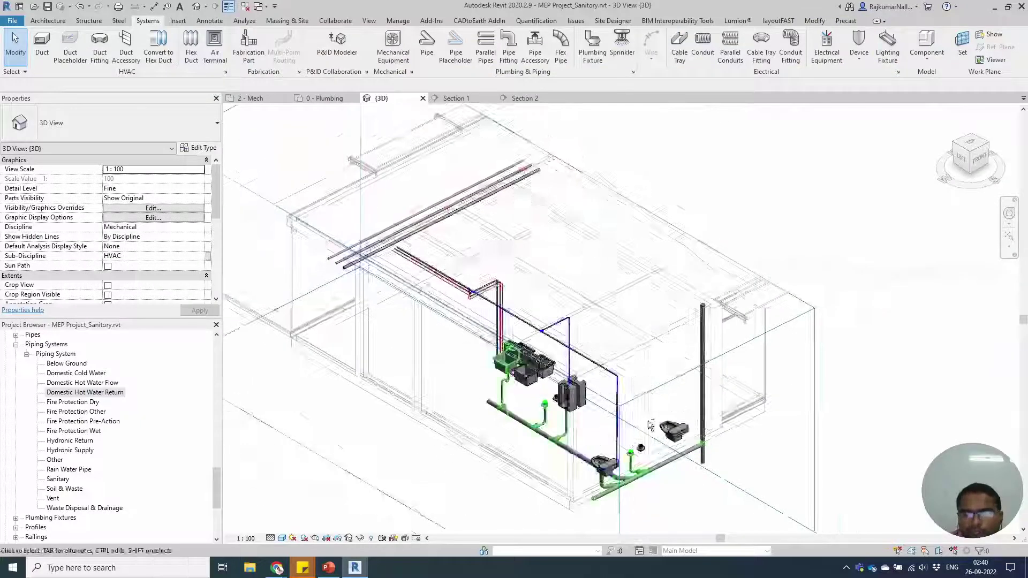
middle_click_drag(578, 423, 617, 472, "shift")
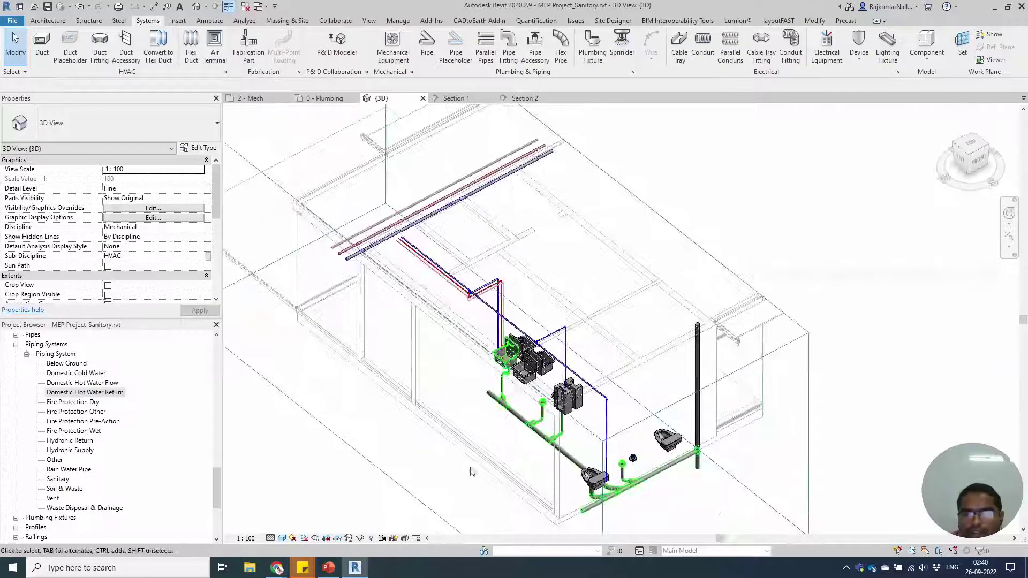
middle_click_drag(464, 471, 498, 475, "shift")
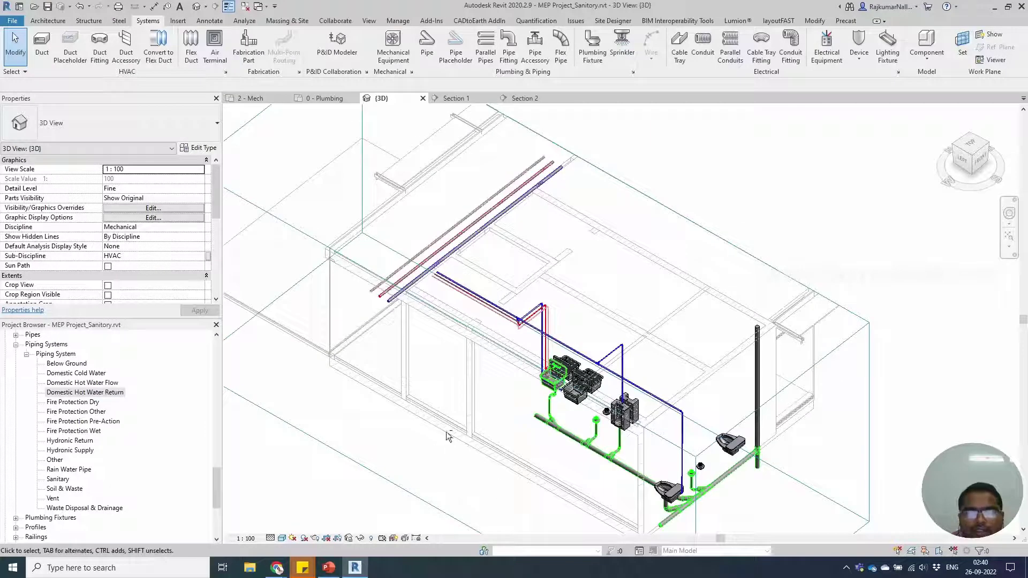
middle_click_drag(449, 437, 481, 393, "shift")
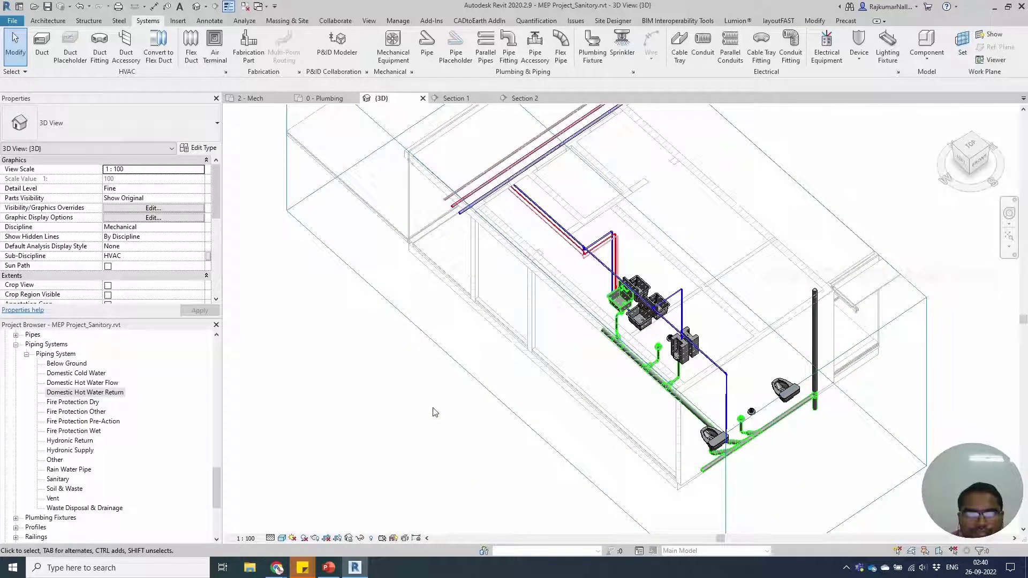